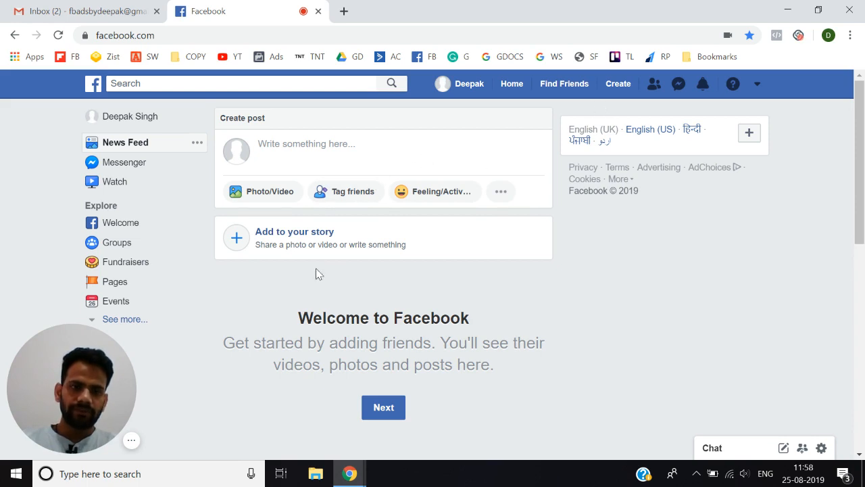
- Start creating a new Page and choose the Community or public figure type
click(626, 93)
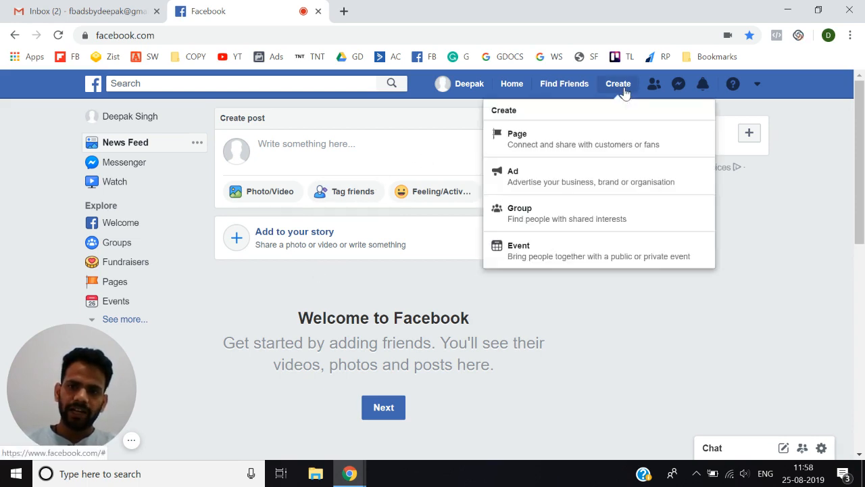
click(558, 144)
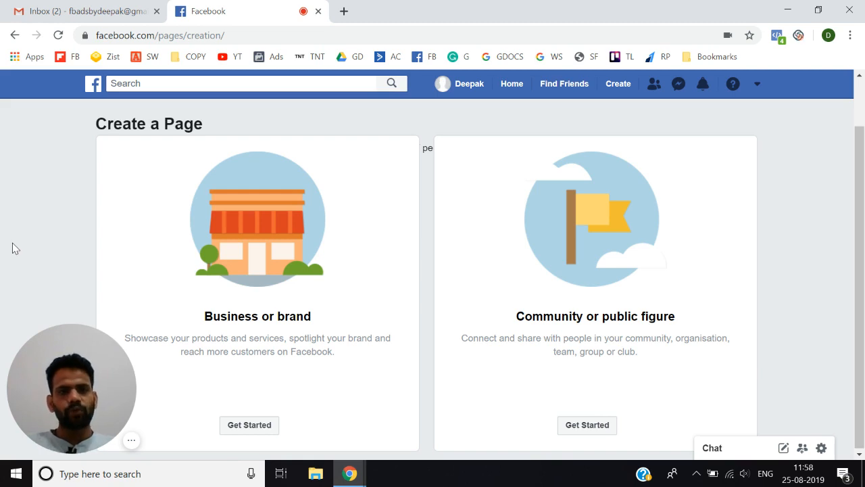
click(246, 431)
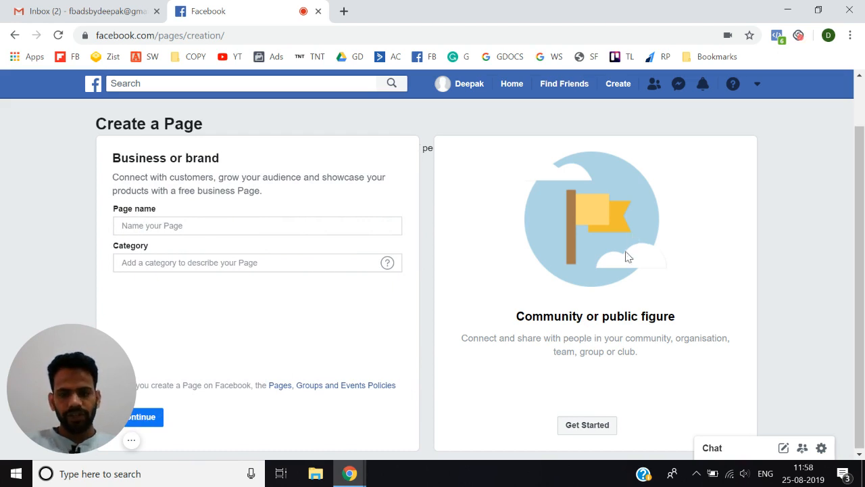
click(595, 424)
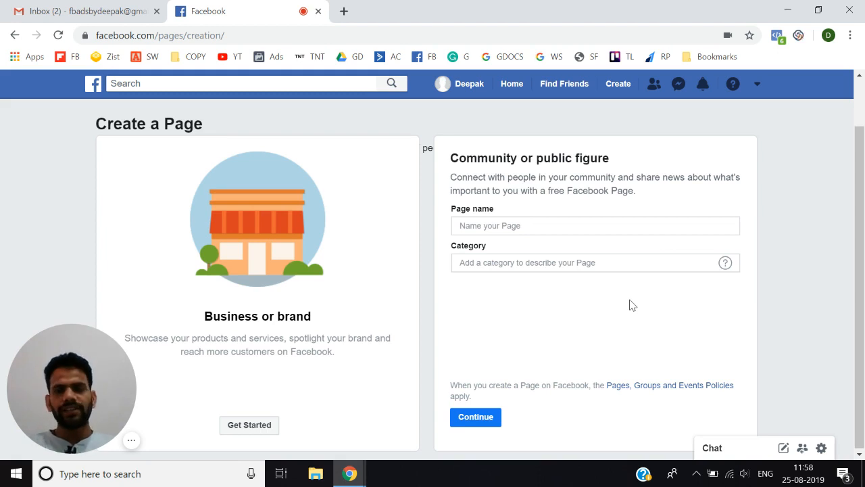
- Name the Page "Digital Marketing Community - DMC"
click(528, 225)
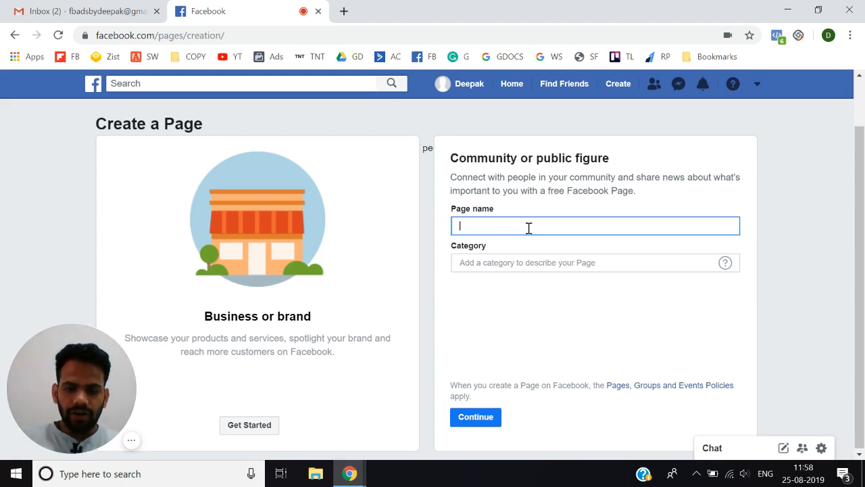
text(Digital Mast)
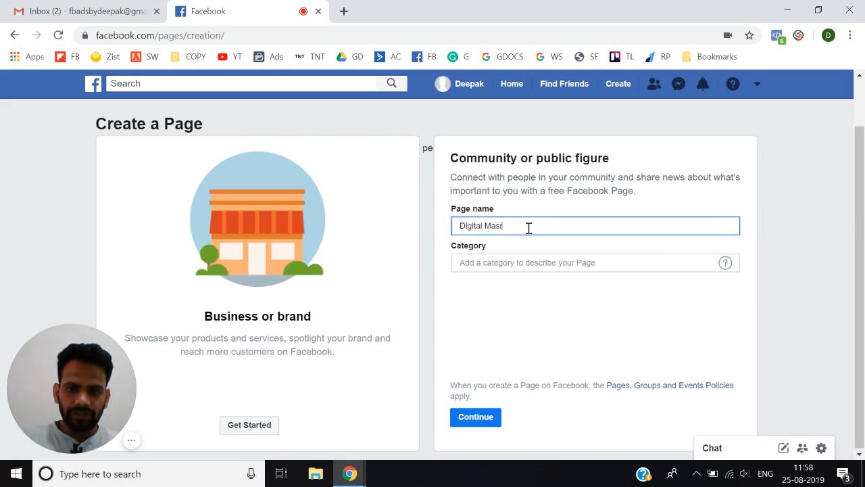
text(rketing T)
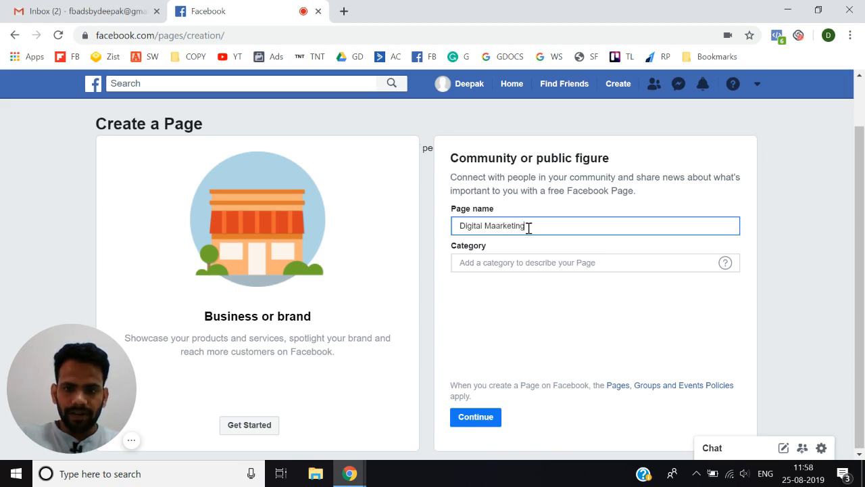
key(BackSpace)
key(BackSpace)
key(BackSpace)
key(BackSpace)
key(BackSpace)
key(BackSpace)
key(BackSpace)
key(BackSpace)
key(BackSpace)
key(BackSpace)
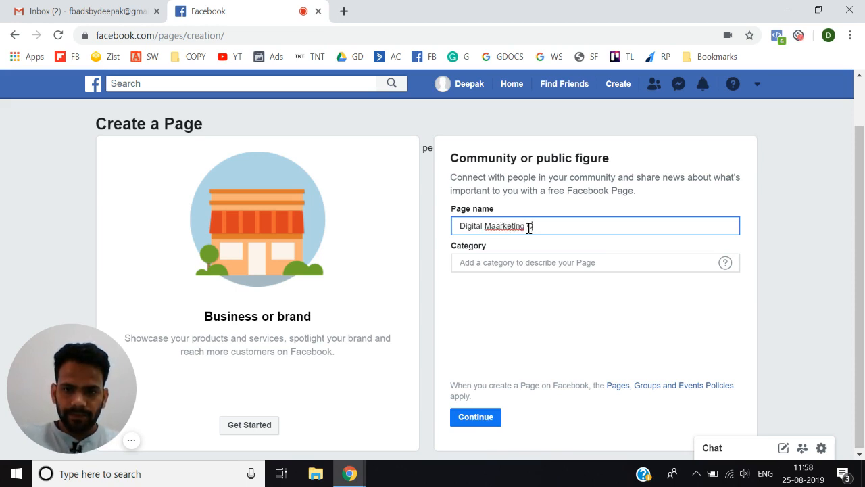
text(rke)
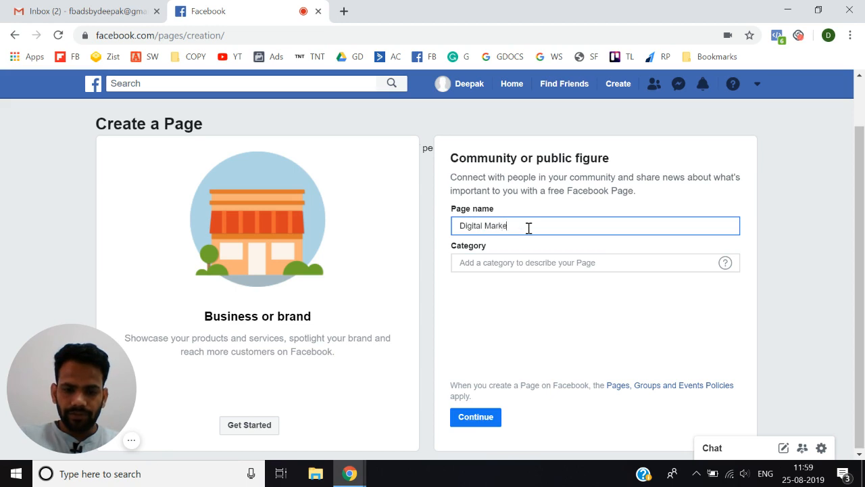
text(ting Community )
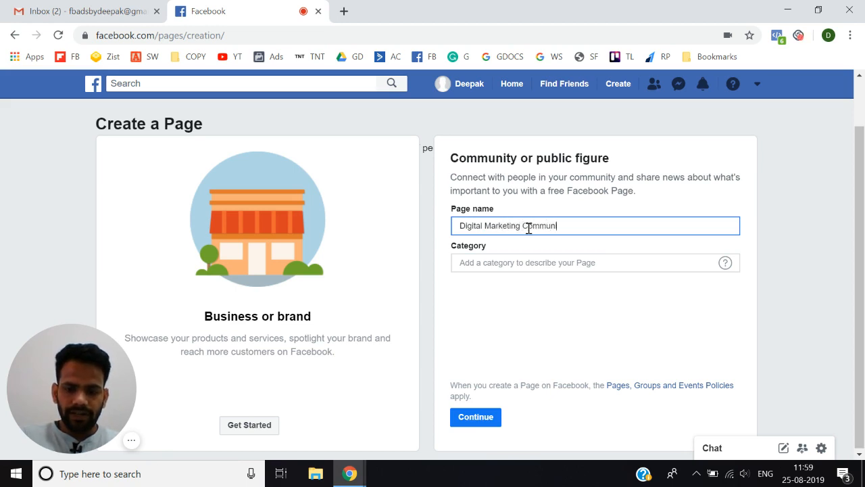
text(- DMC)
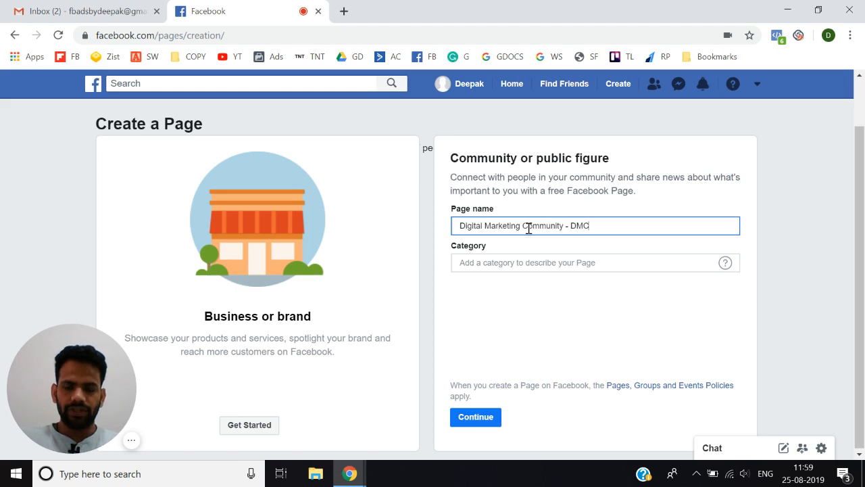
- Search the categories for "educa" and set the Page category to Education Website
click(510, 261)
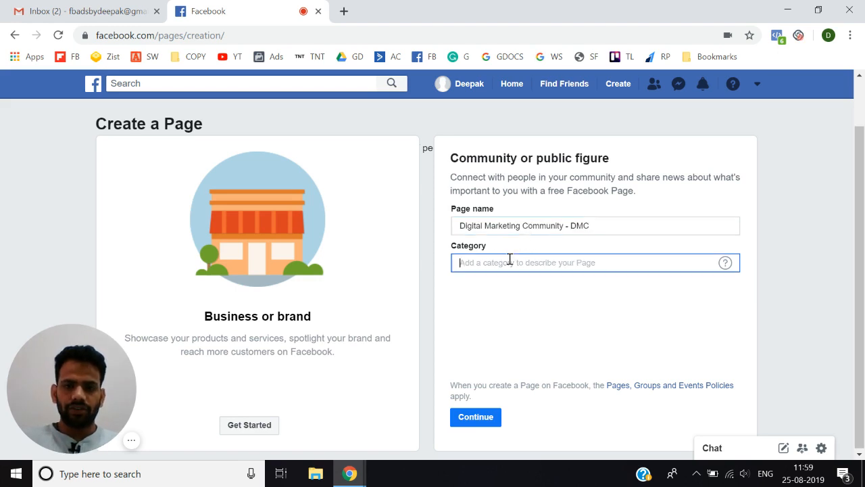
text(educa)
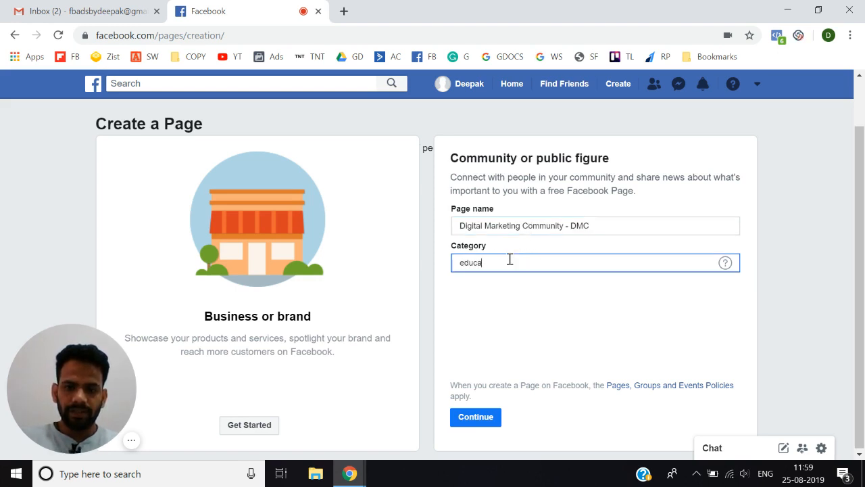
click(508, 292)
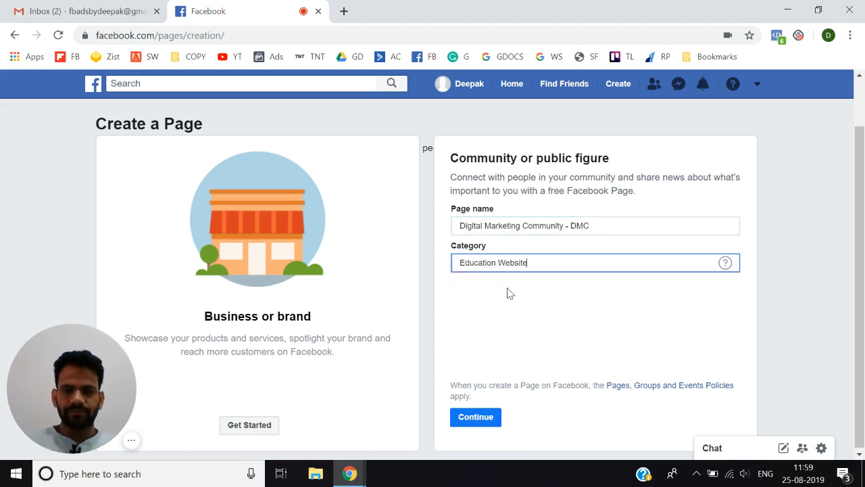
- Create the Page, skipping both the profile picture and the cover photo setup
click(477, 425)
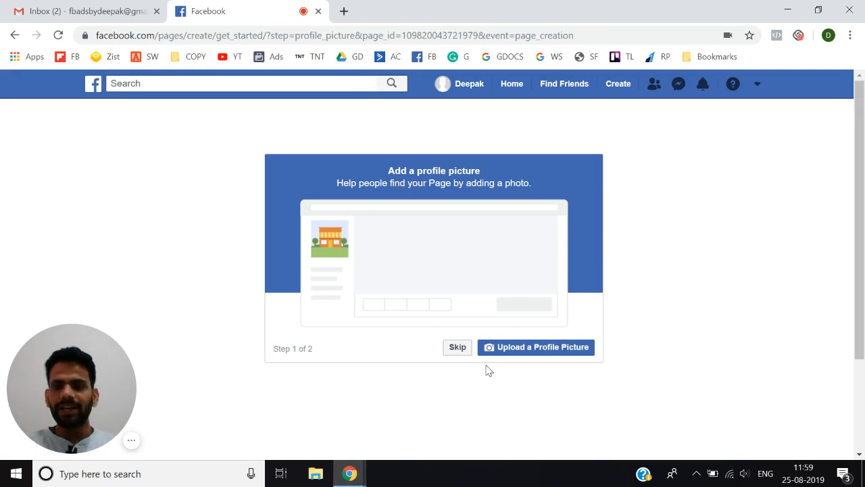
click(451, 356)
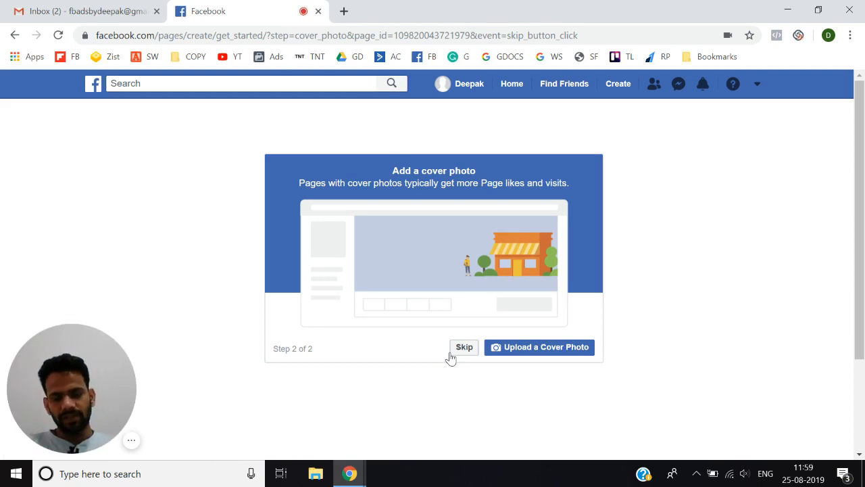
click(451, 354)
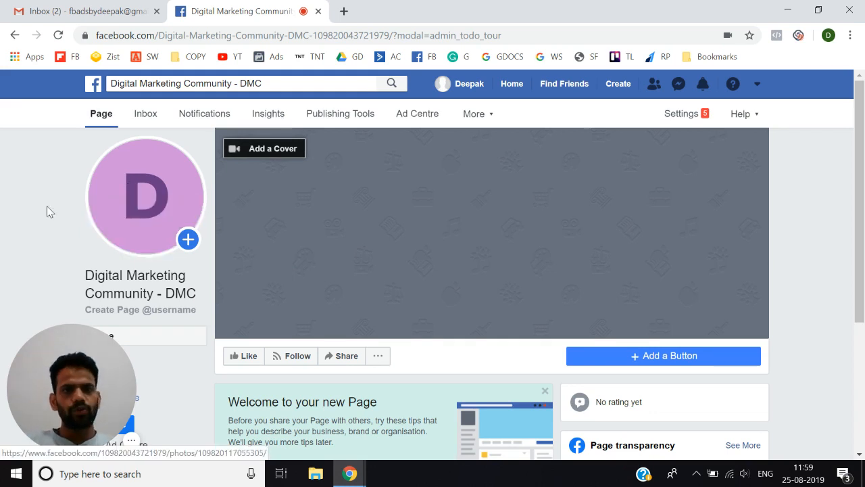
click(129, 194)
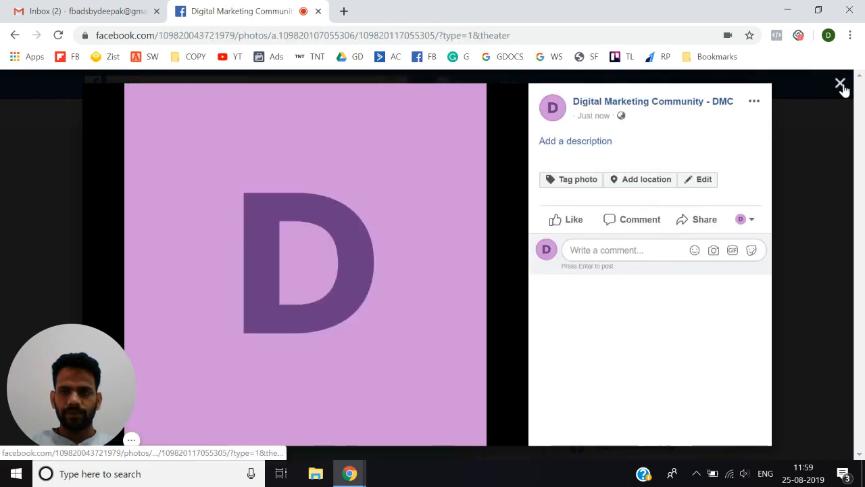
click(840, 84)
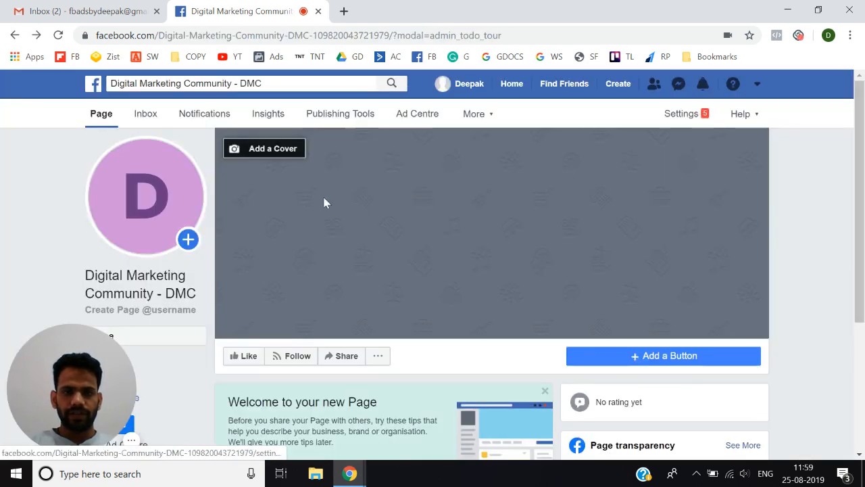
click(146, 231)
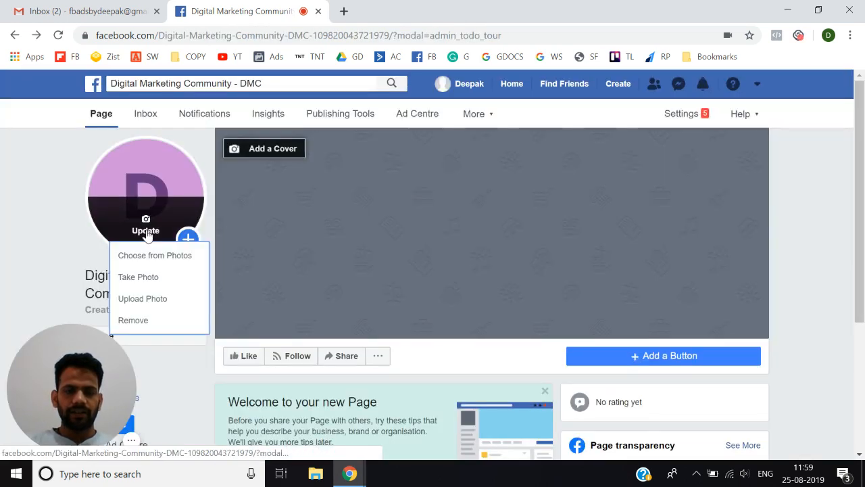
click(148, 303)
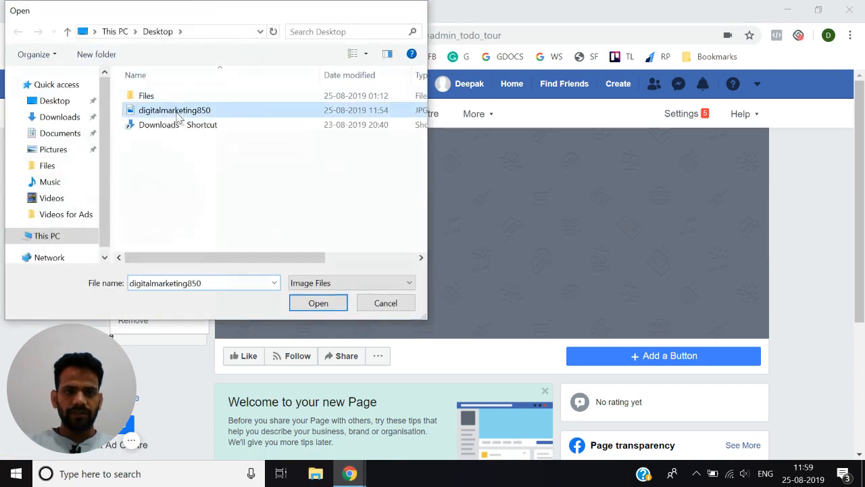
double_click(174, 110)
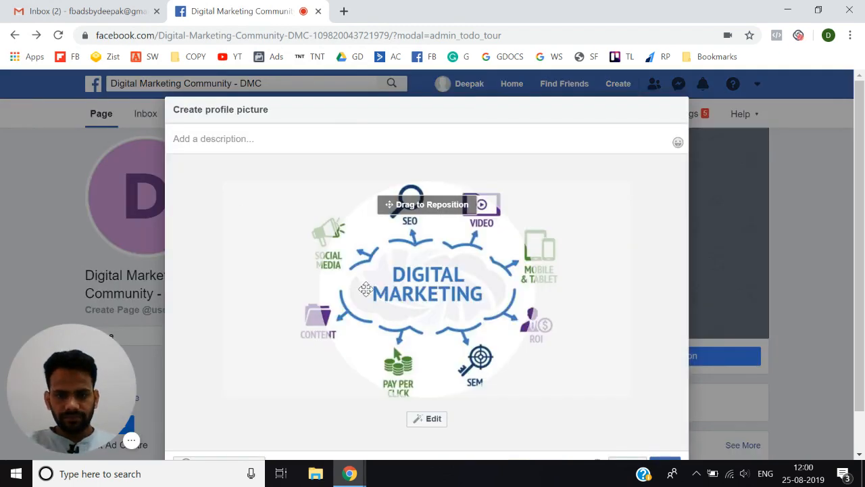
scroll(365, 290, down, 1)
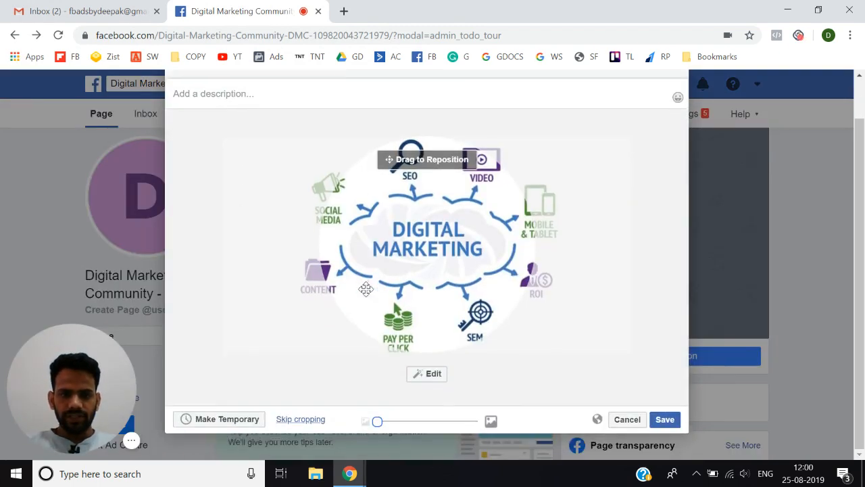
click(302, 420)
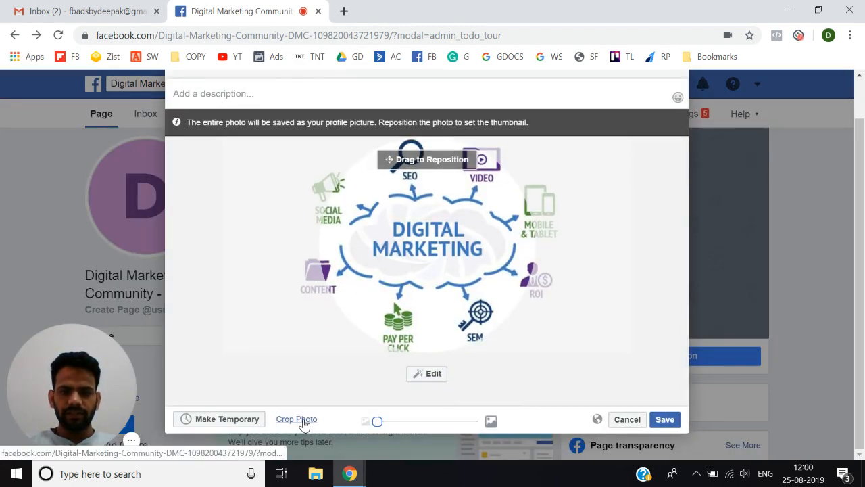
click(664, 420)
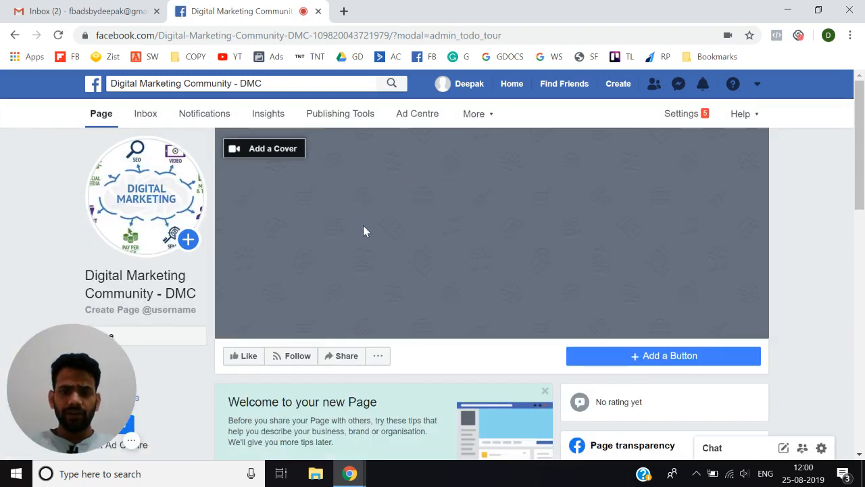
- Upload the digitalmarketing850 image from the Desktop as the Page's cover photo, save it and reload the Page
click(261, 151)
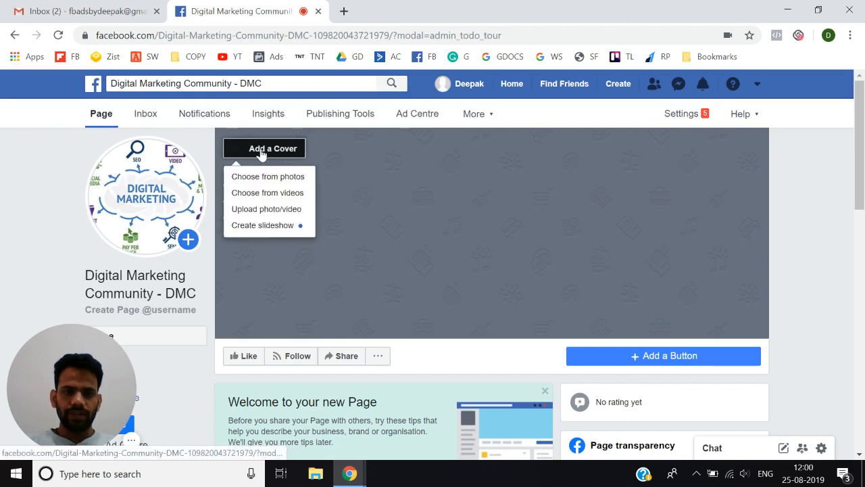
click(289, 211)
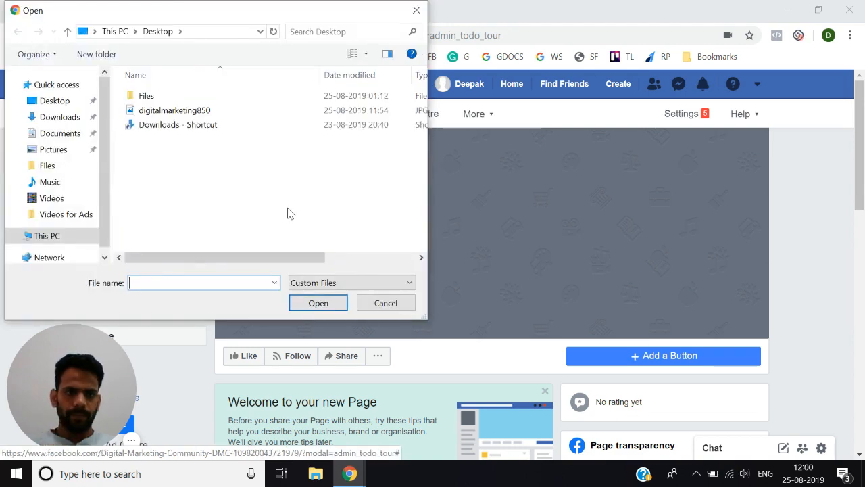
double_click(202, 112)
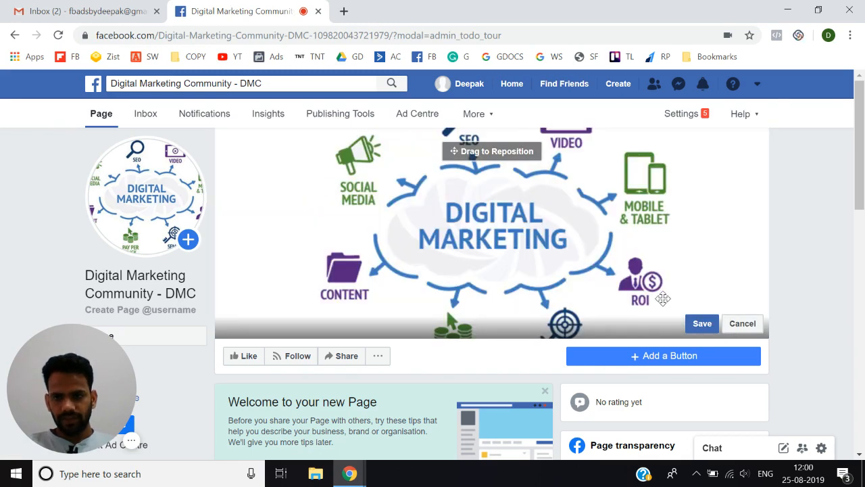
click(703, 323)
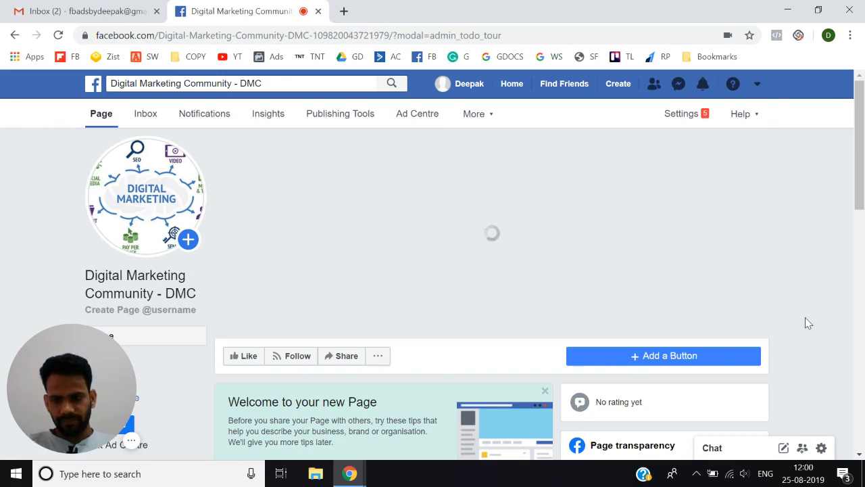
click(59, 35)
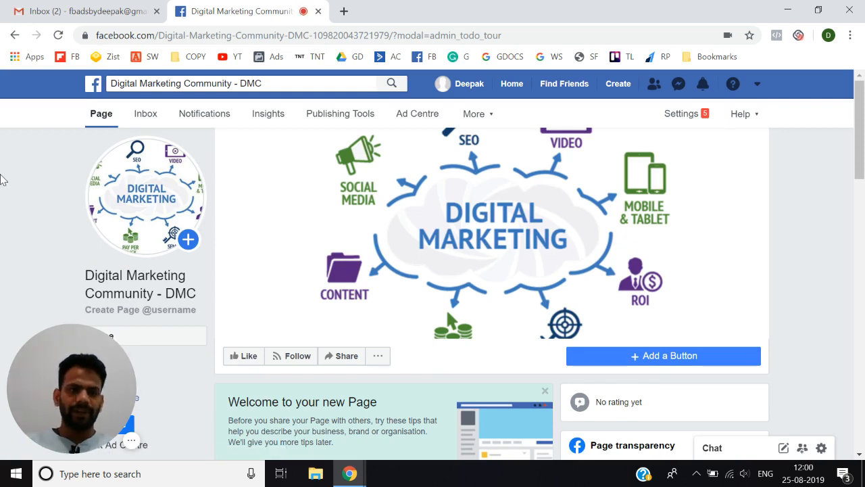
scroll(2, 180, down, 1)
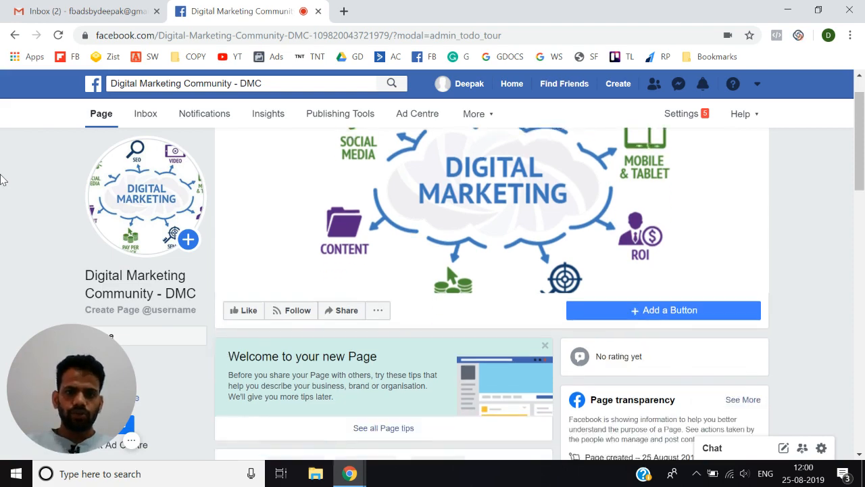
scroll(2, 179, up, 1)
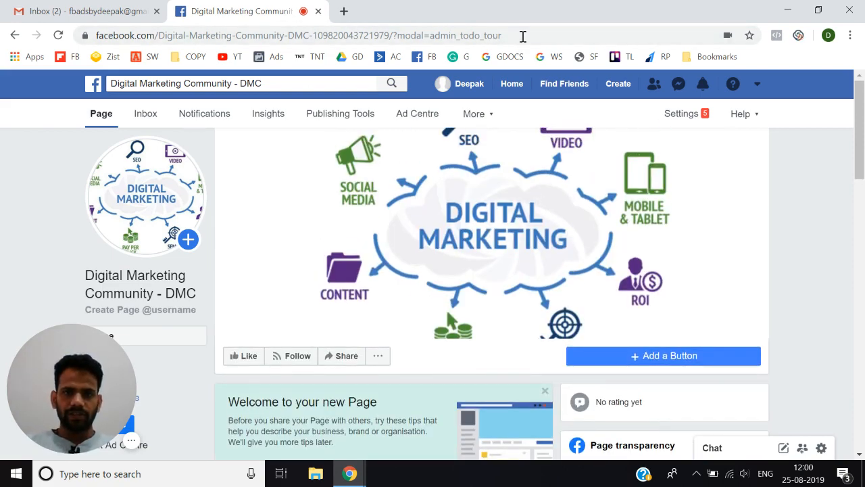
click(536, 34)
click(536, 33)
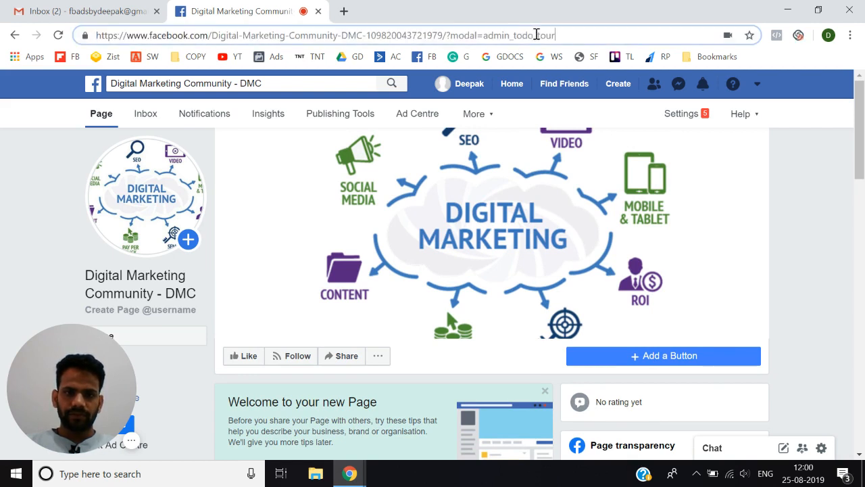
scroll(48, 207, down, 1)
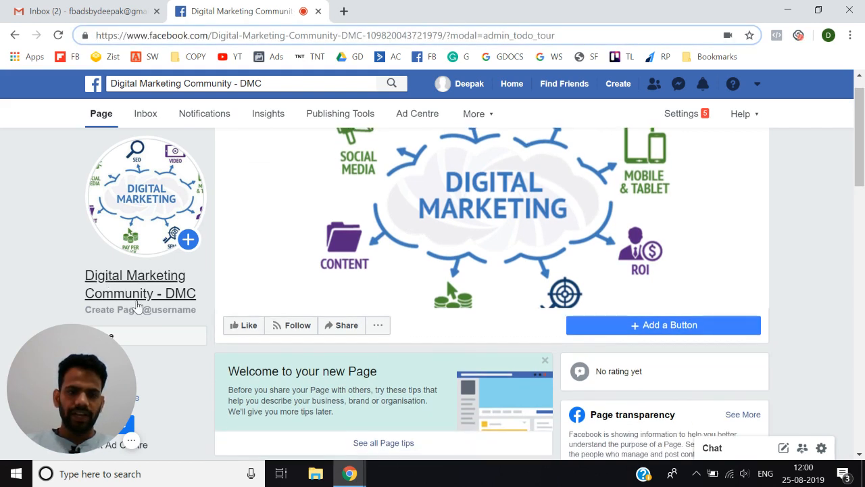
click(153, 315)
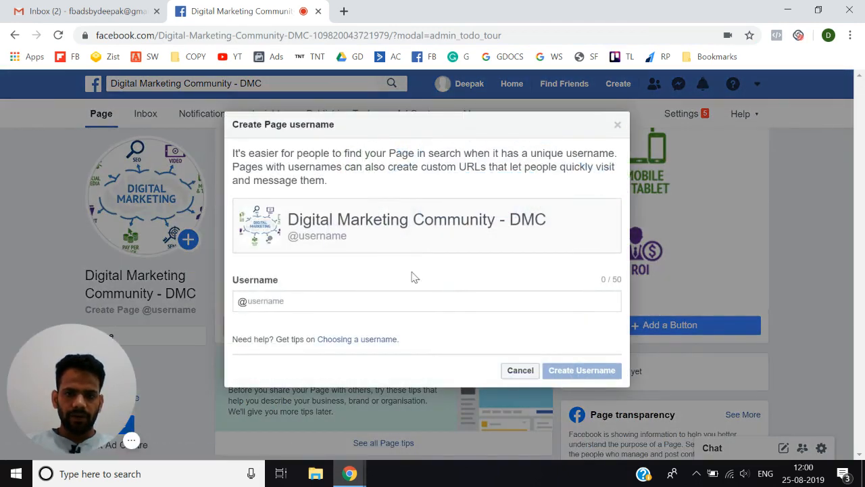
click(617, 125)
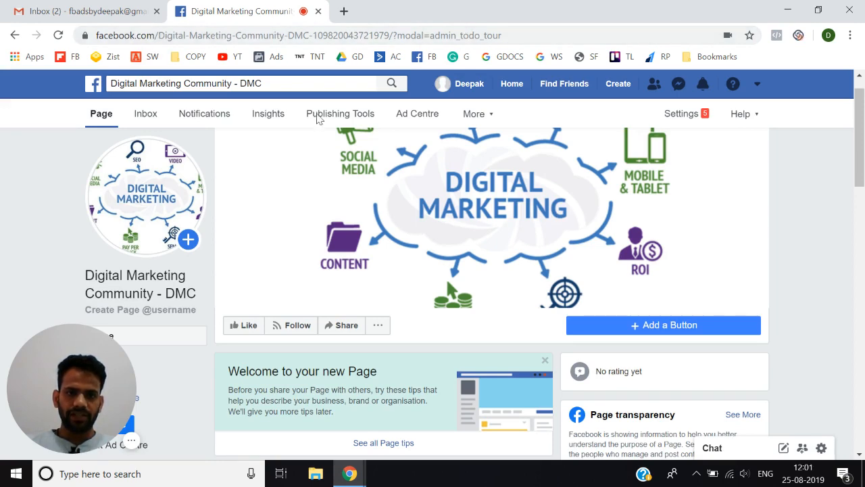
- Try to create the Page username "dmcommunity"
click(164, 315)
click(296, 303)
text(dmc)
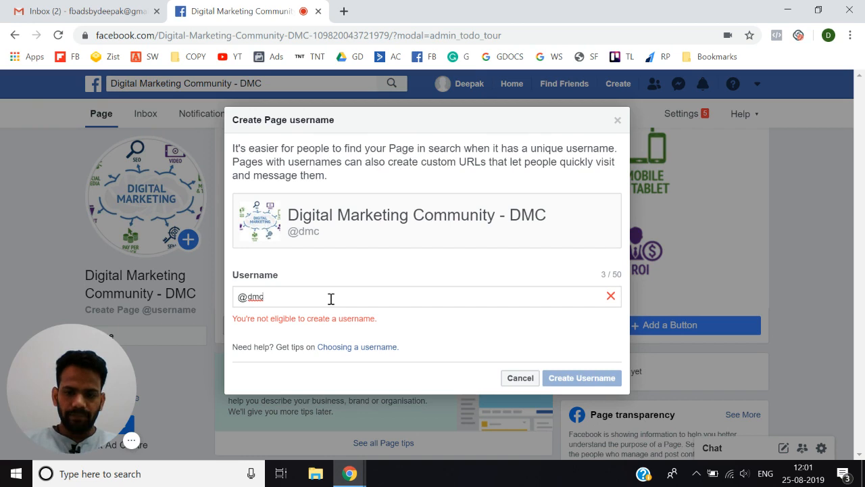
text(om)
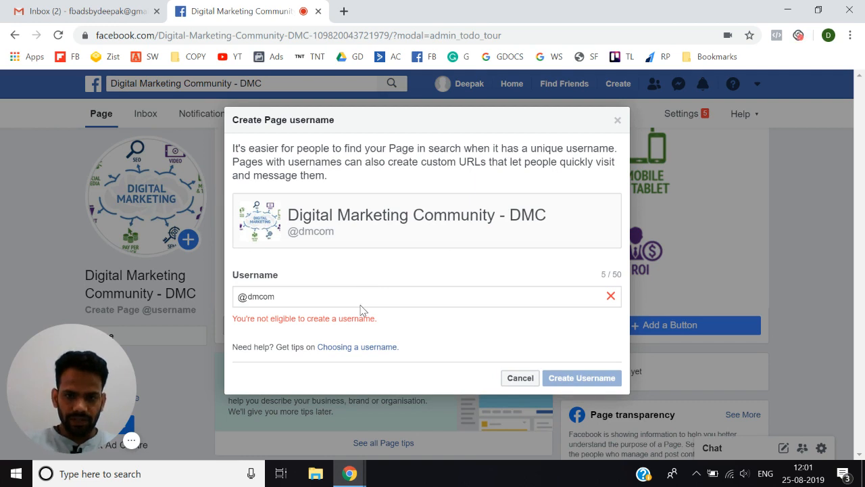
text(munity)
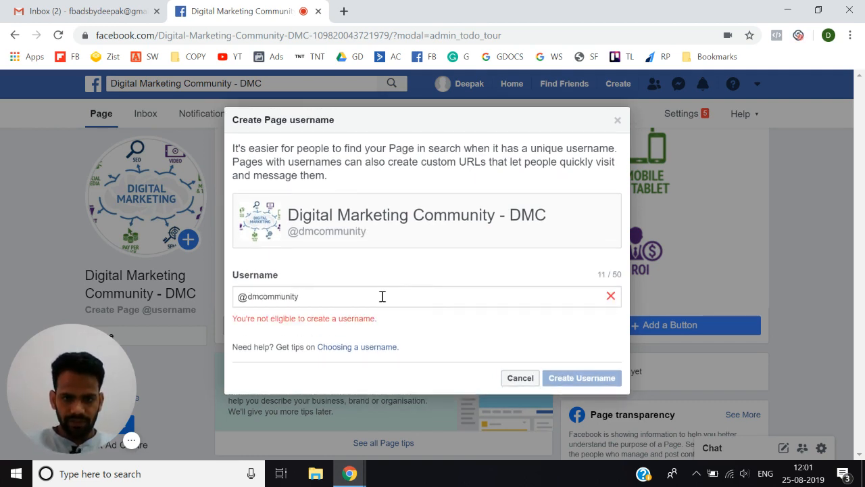
- Read the help article on choosing a custom username, including the rules for Pages, and return to the Page
click(364, 348)
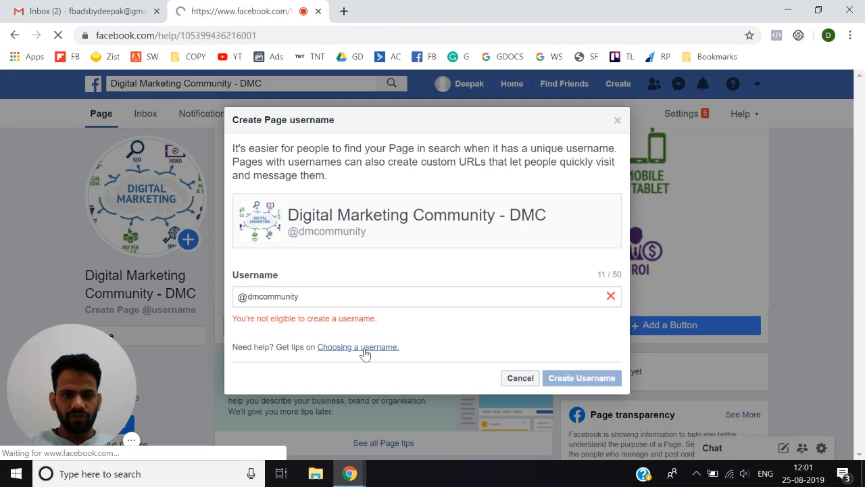
scroll(365, 353, down, 3)
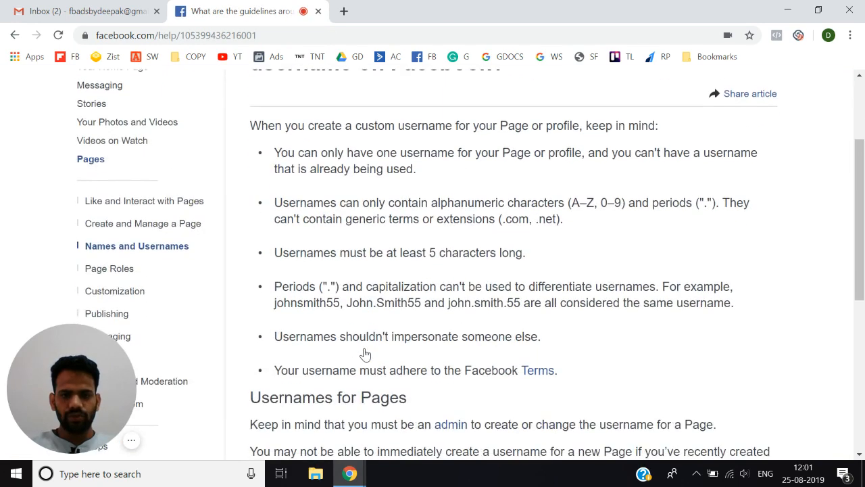
scroll(365, 353, down, 3)
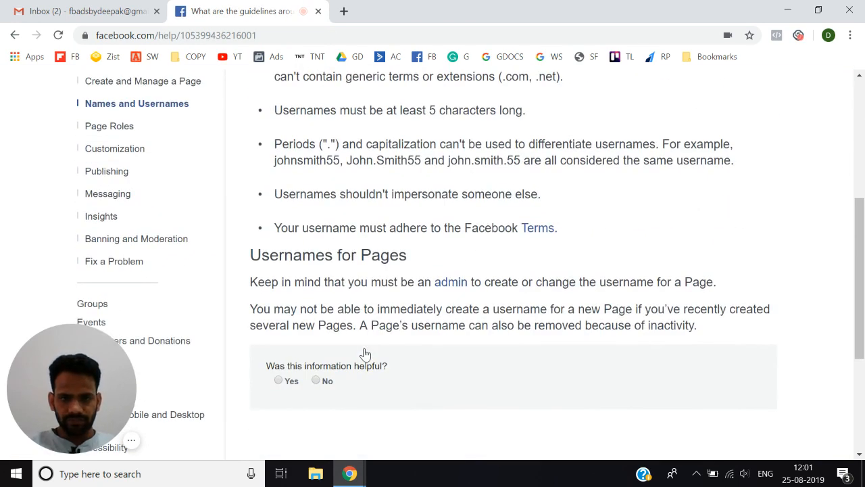
scroll(364, 354, up, 3)
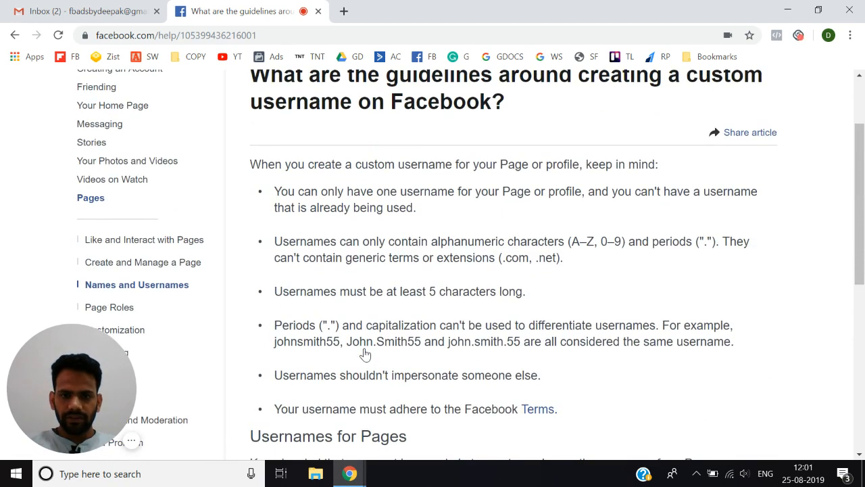
scroll(365, 353, up, 1)
scroll(365, 354, down, 3)
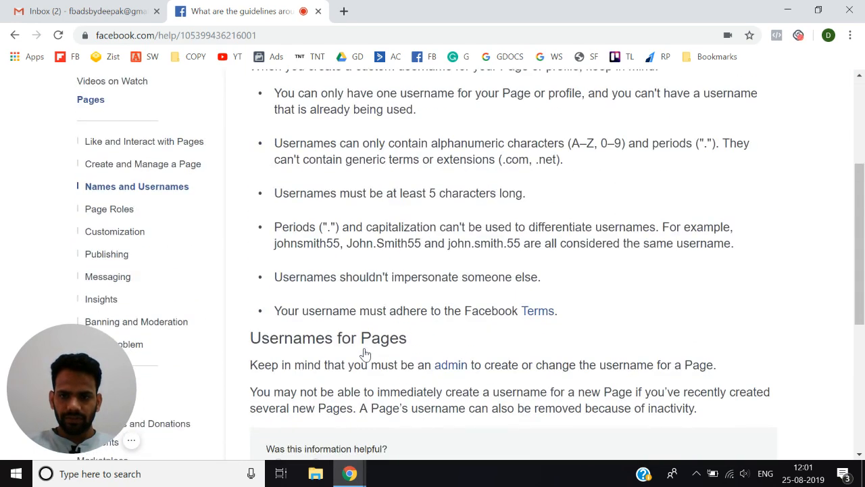
scroll(365, 354, down, 1)
scroll(365, 354, up, 1)
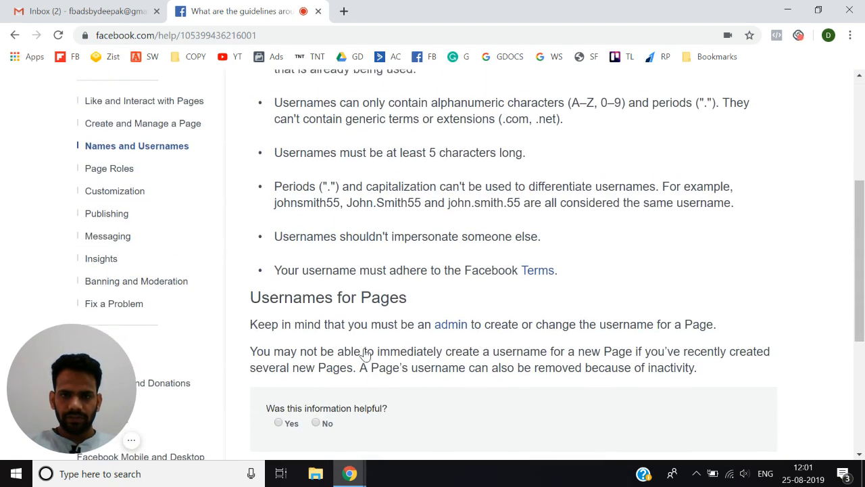
scroll(365, 353, down, 1)
scroll(365, 354, up, 3)
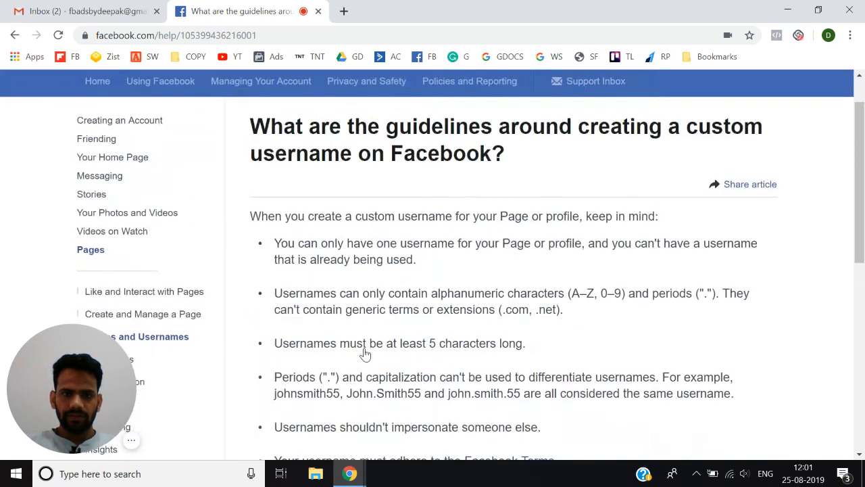
click(14, 35)
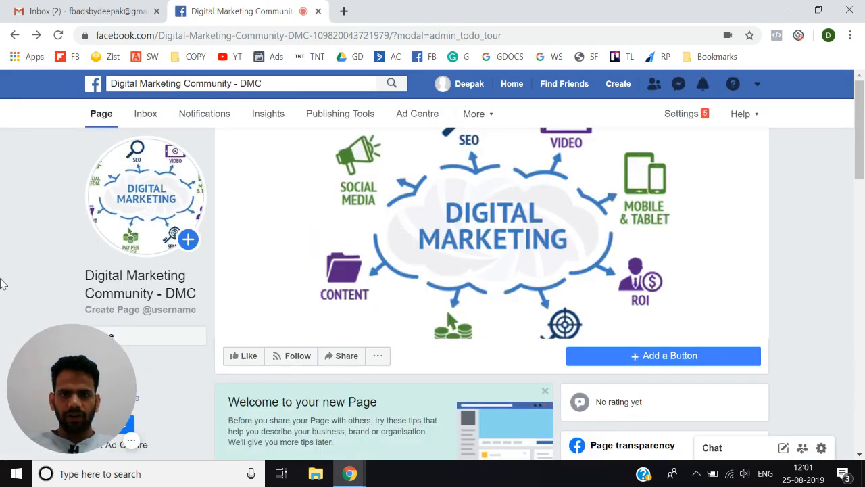
- Try the Page username "admc" and close the username dialog
scroll(2, 283, down, 1)
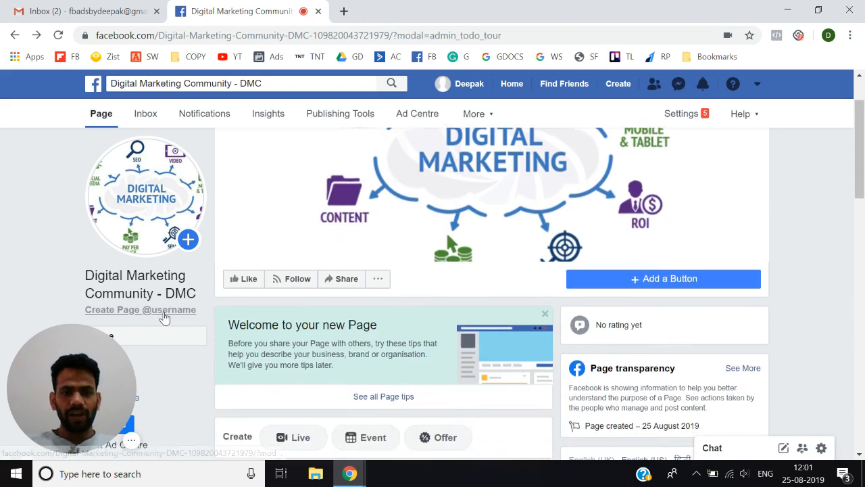
click(164, 311)
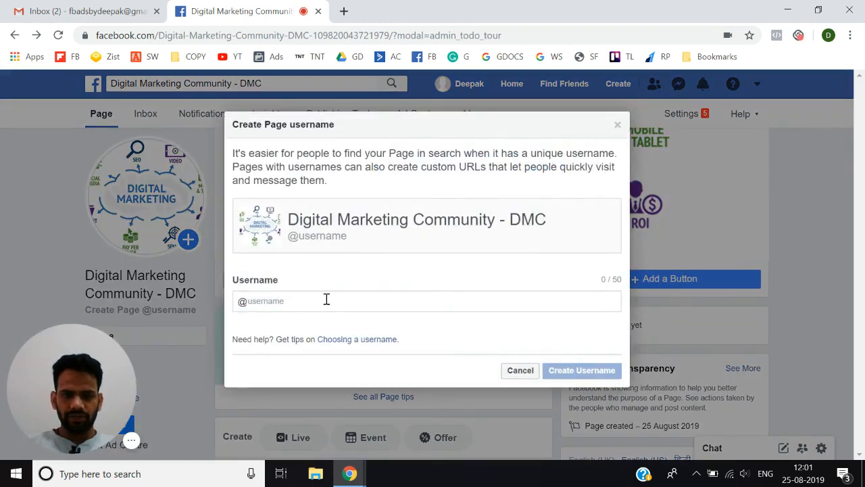
text(a)
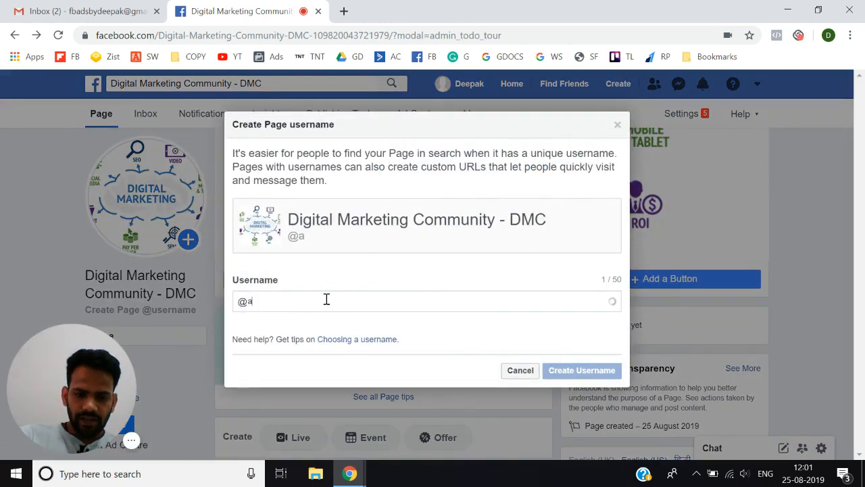
text(dmc)
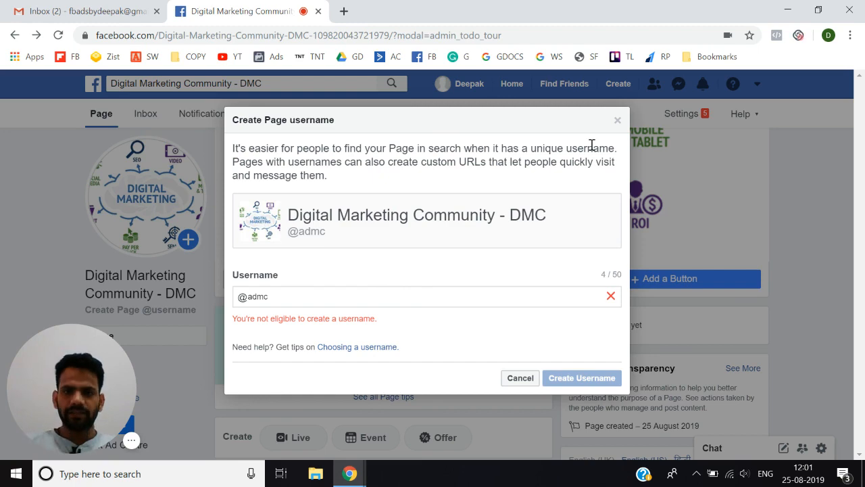
click(619, 122)
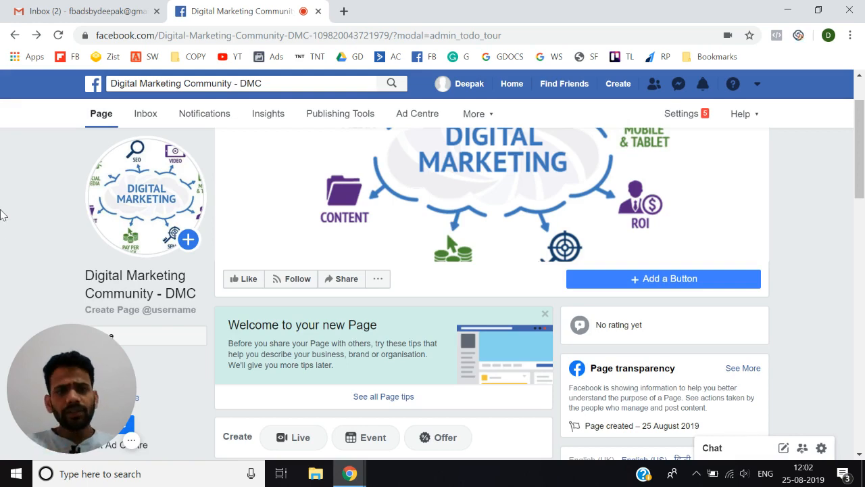
- Go to the Facebook home feed and start creating a new ad
click(519, 89)
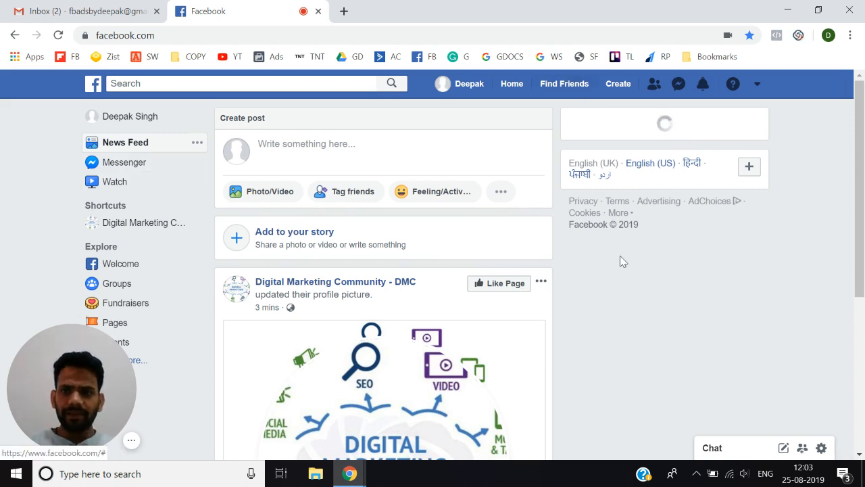
click(619, 86)
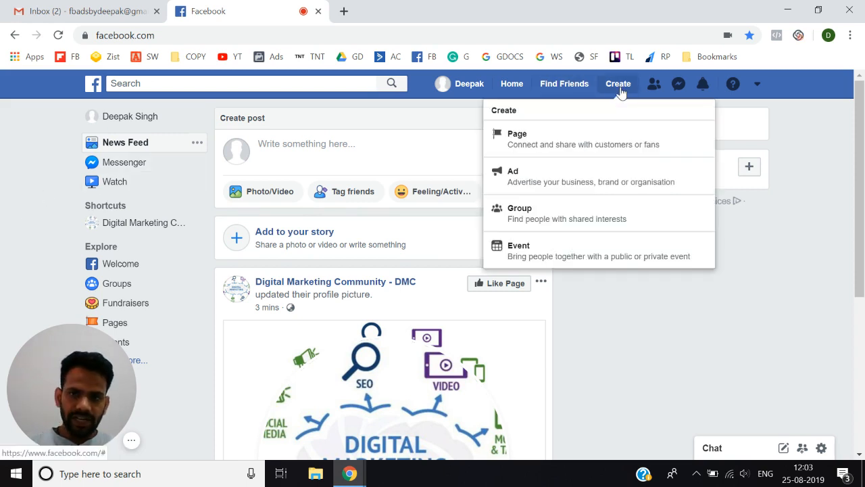
click(551, 184)
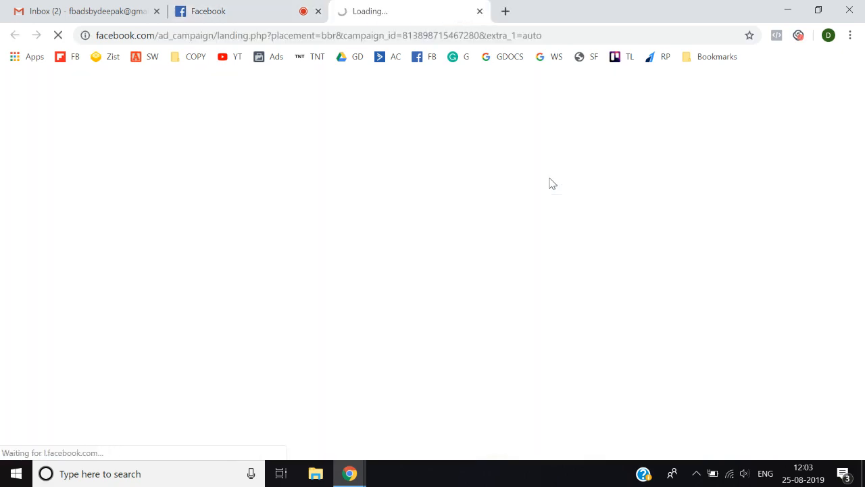
click(294, 3)
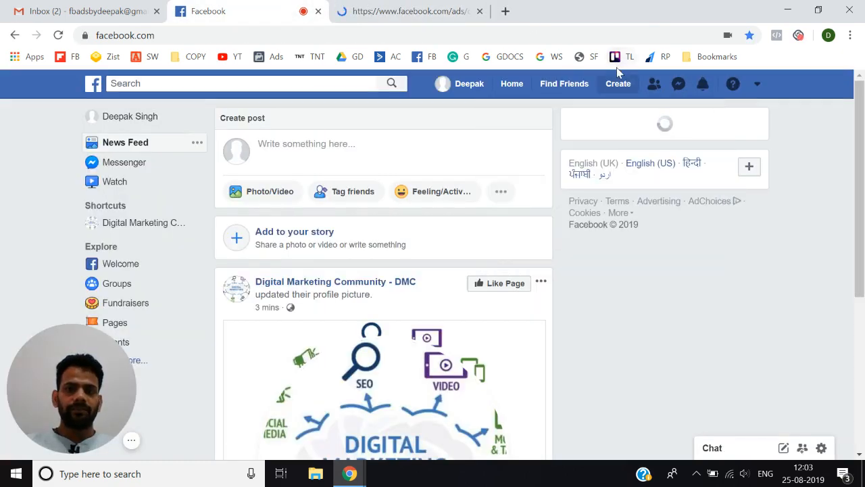
click(617, 86)
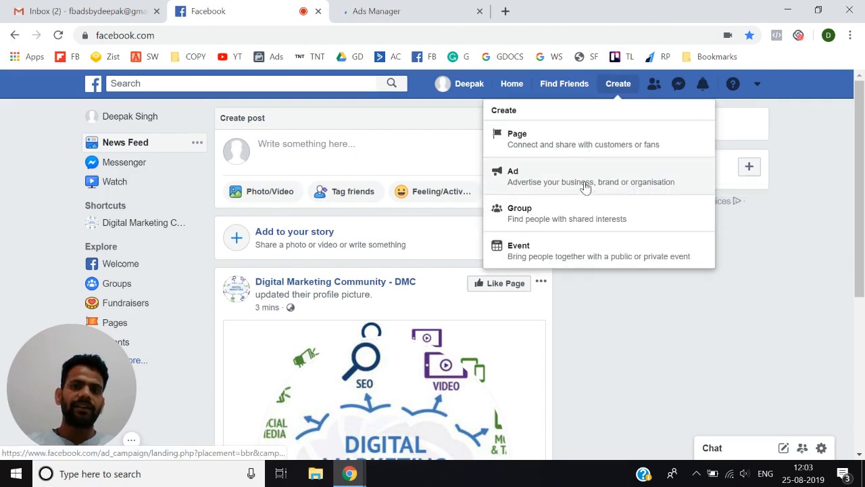
click(599, 327)
click(392, 11)
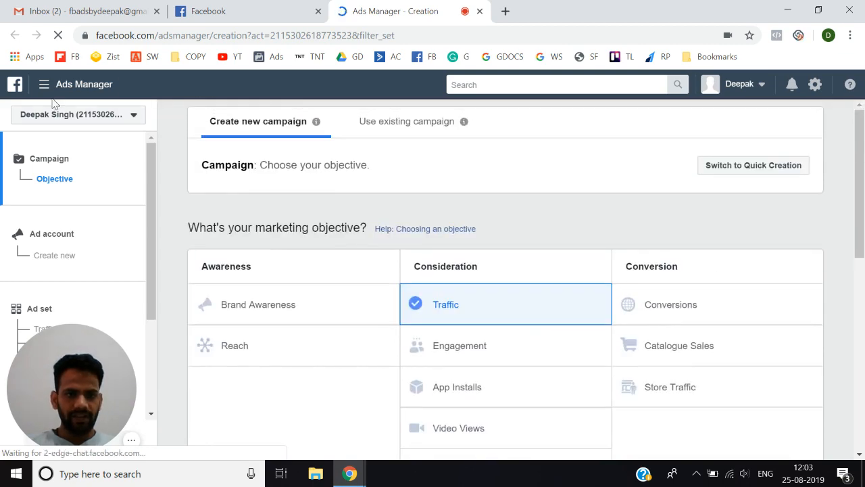
- Proceed with the Traffic objective to the ad account setup and reveal its advanced options
scroll(243, 233, down, 7)
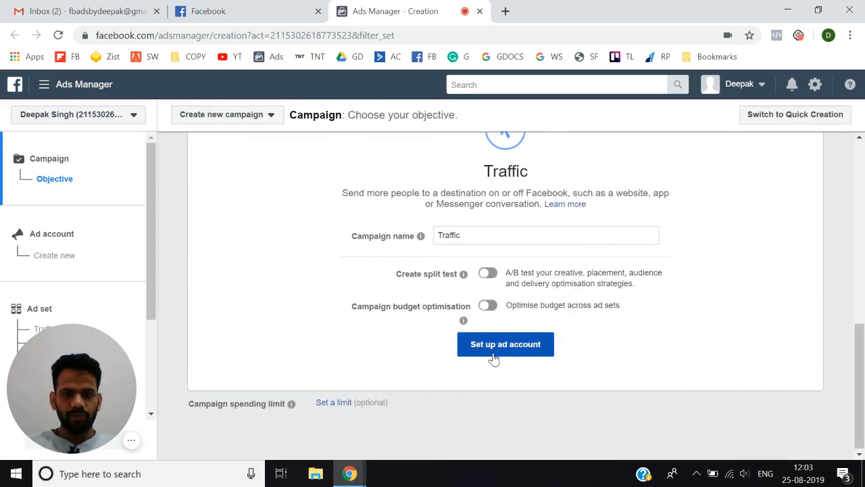
click(493, 356)
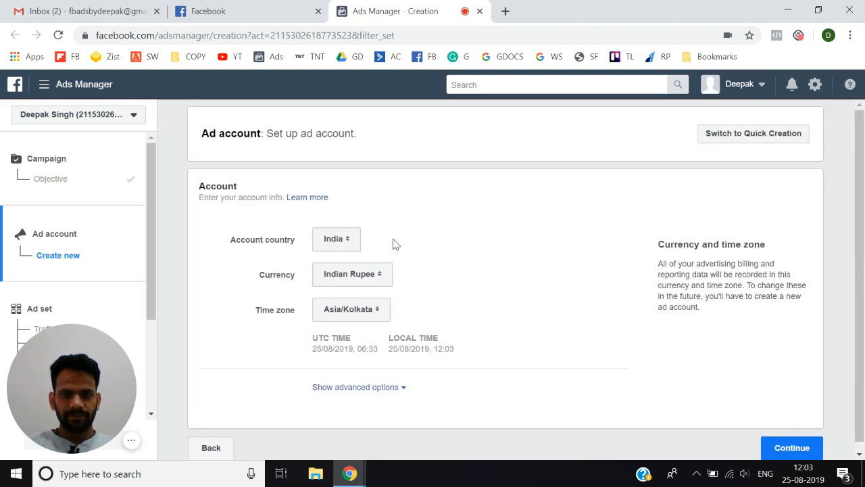
scroll(469, 328, down, 1)
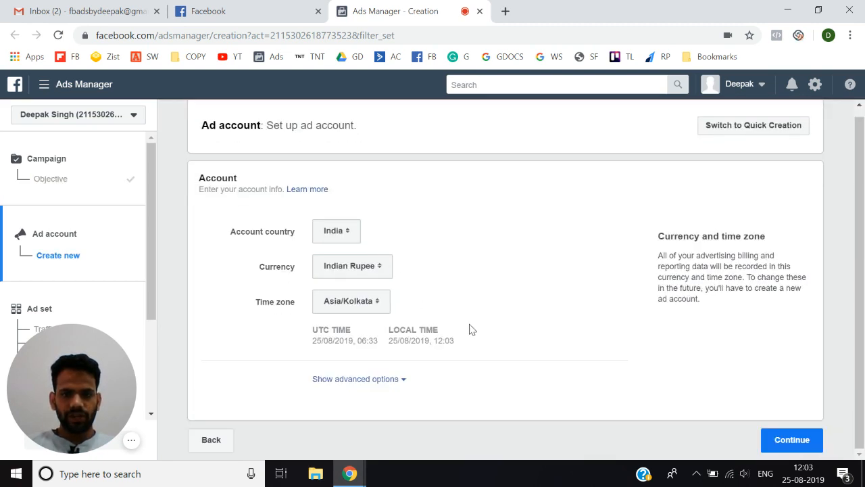
click(358, 384)
scroll(531, 333, down, 1)
- Name the ad account "100 Days Facebook ads course" and continue to the ad set
click(532, 329)
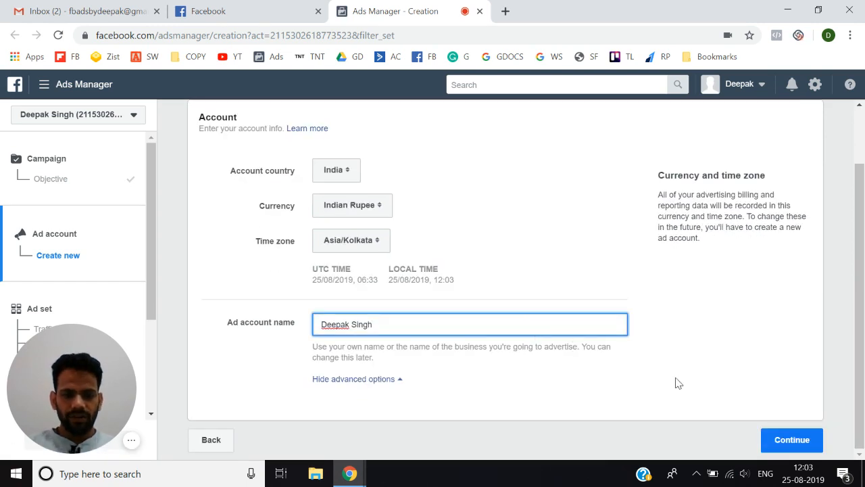
key(ctrl+a)
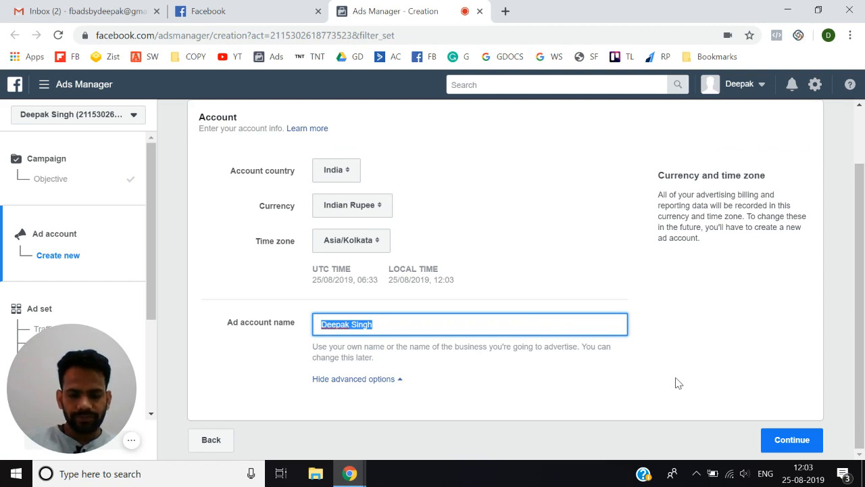
text(100 )
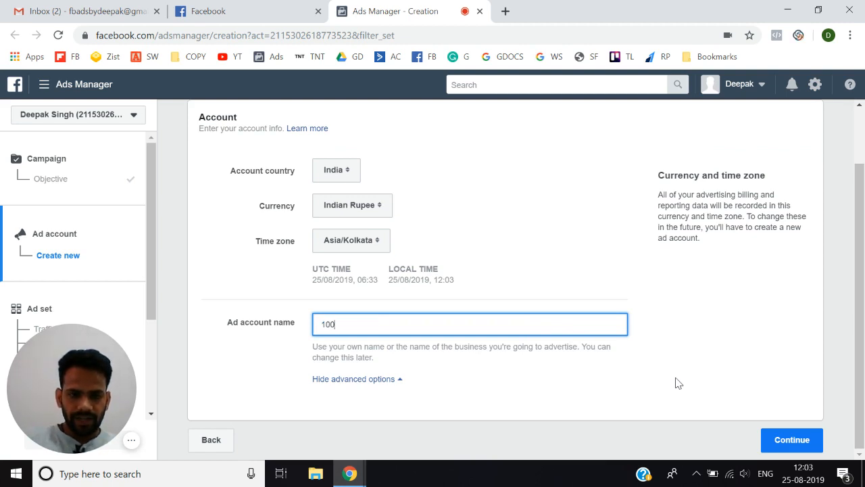
text(Days Faceb)
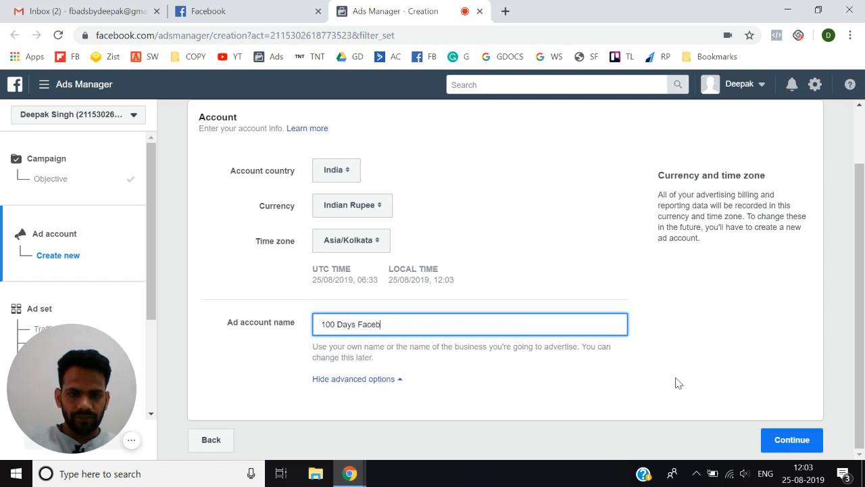
text(ook ads course)
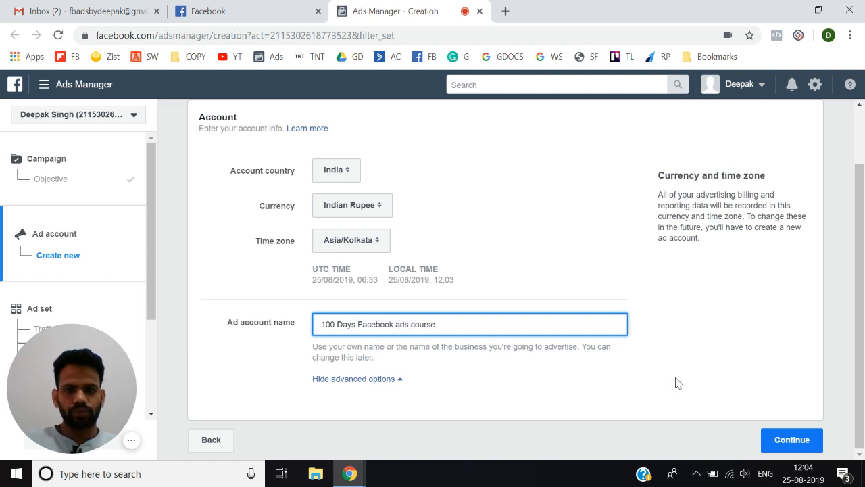
click(792, 444)
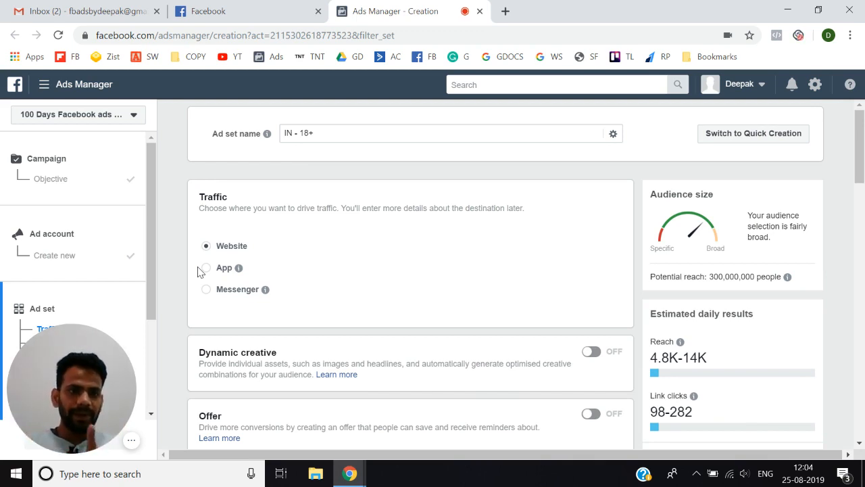
- Go to the ad account's Billing page, discarding the unsaved ad, and dismiss the payment settings tip
click(44, 85)
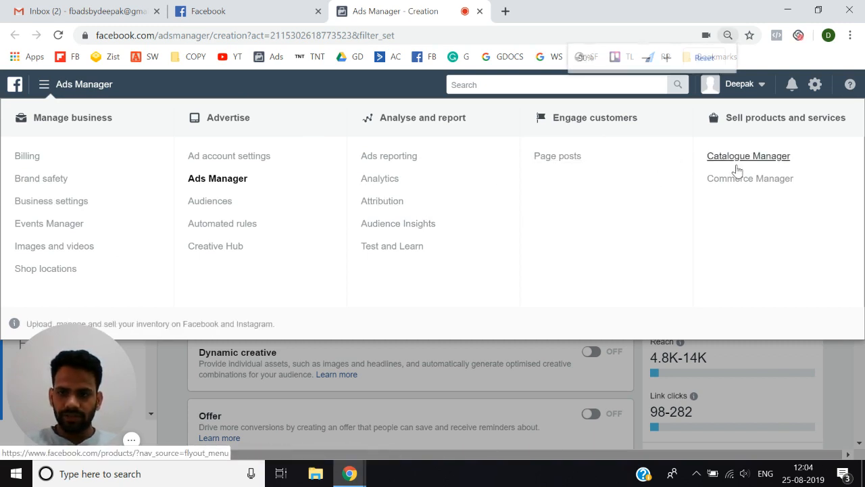
key(ctrl+minus)
key(ctrl+plus)
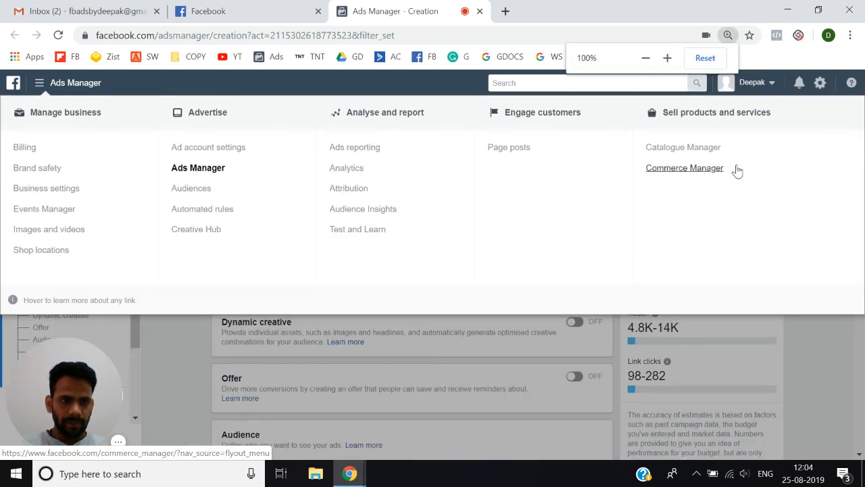
click(19, 157)
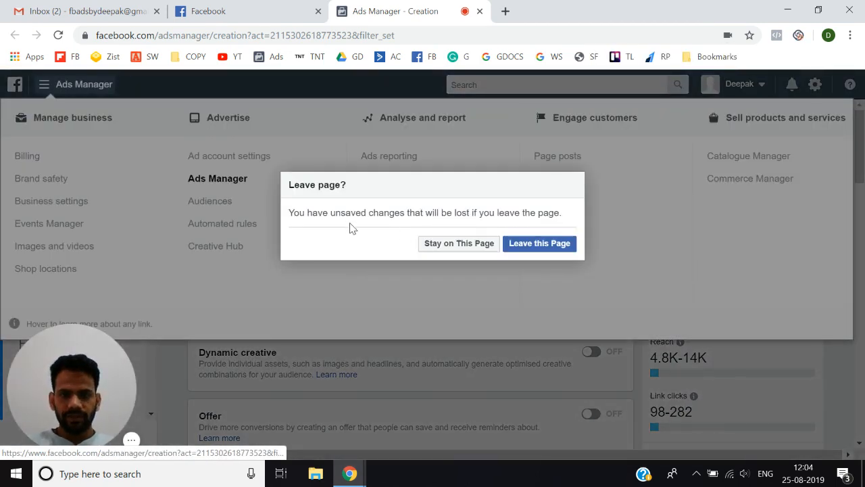
click(556, 245)
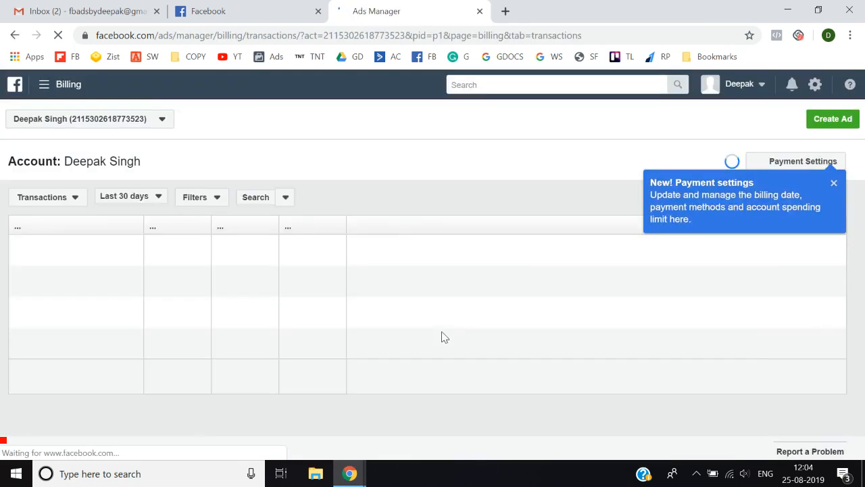
click(833, 183)
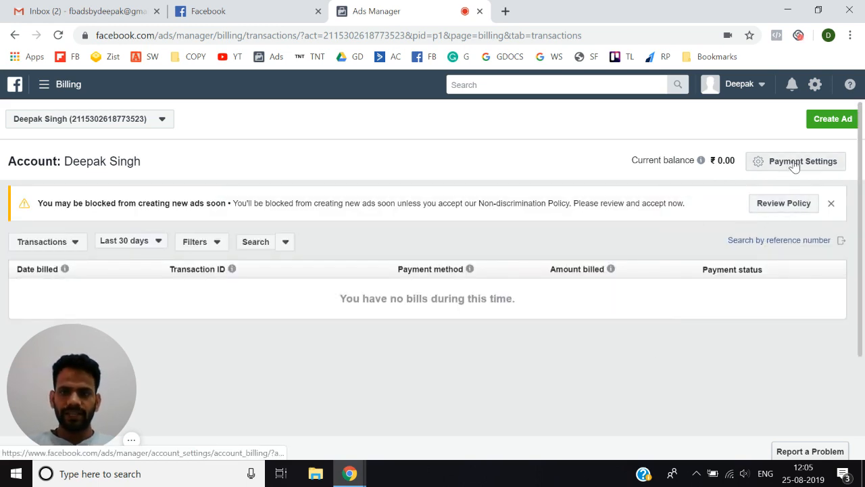
- Open the ad account's payment settings and start adding a payment method
click(795, 167)
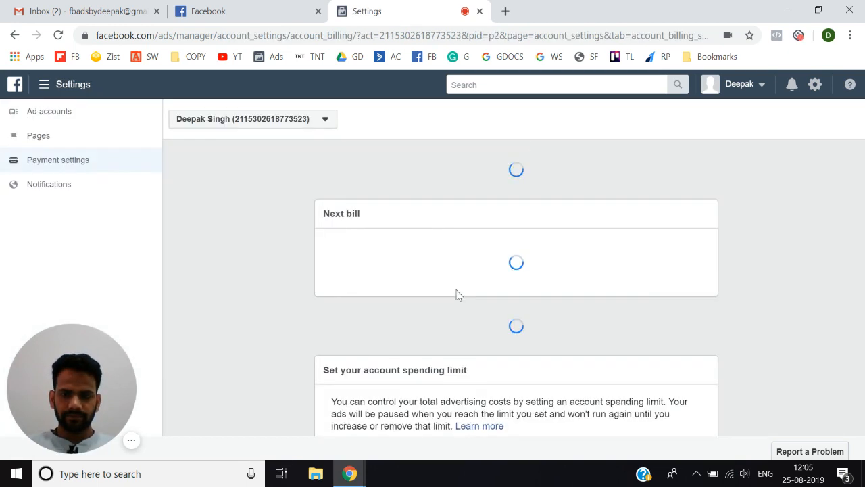
scroll(457, 293, down, 1)
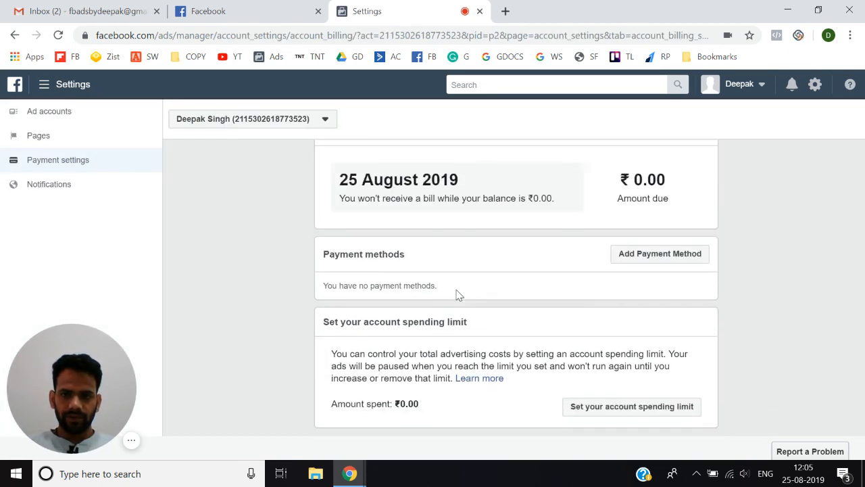
click(636, 254)
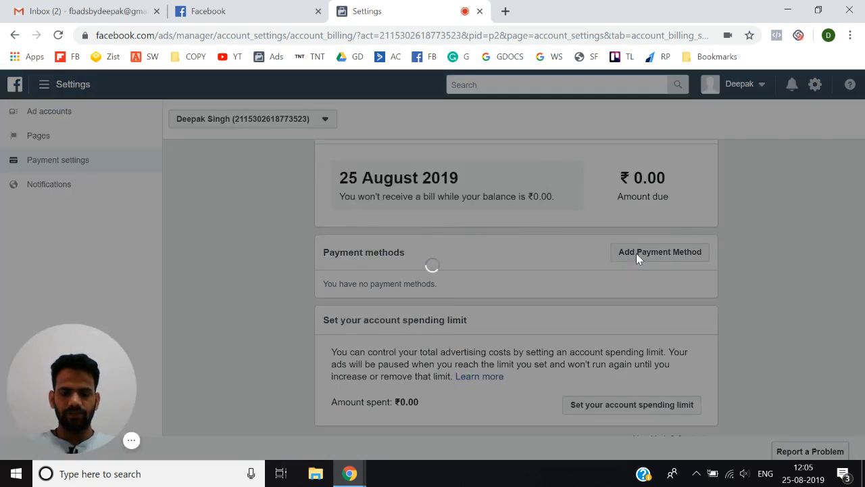
- Review the ad account information form, set the state of residence to Delhi, and continue to the payment options
scroll(508, 287, down, 2)
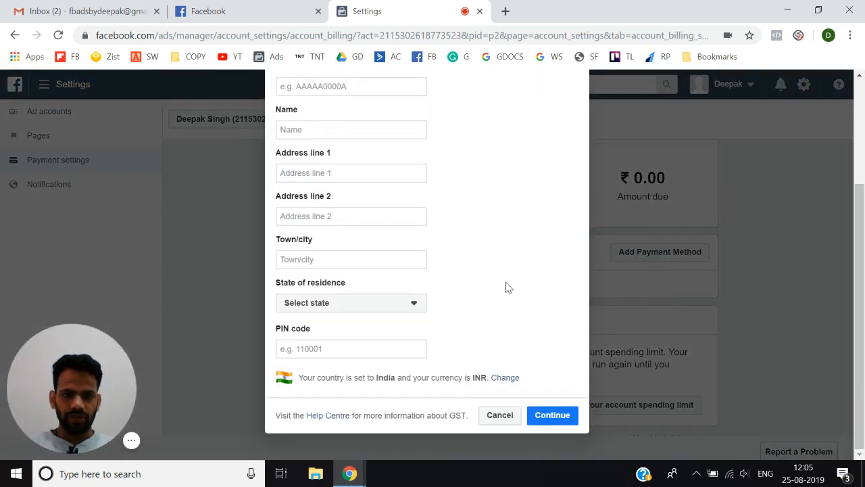
scroll(508, 287, up, 2)
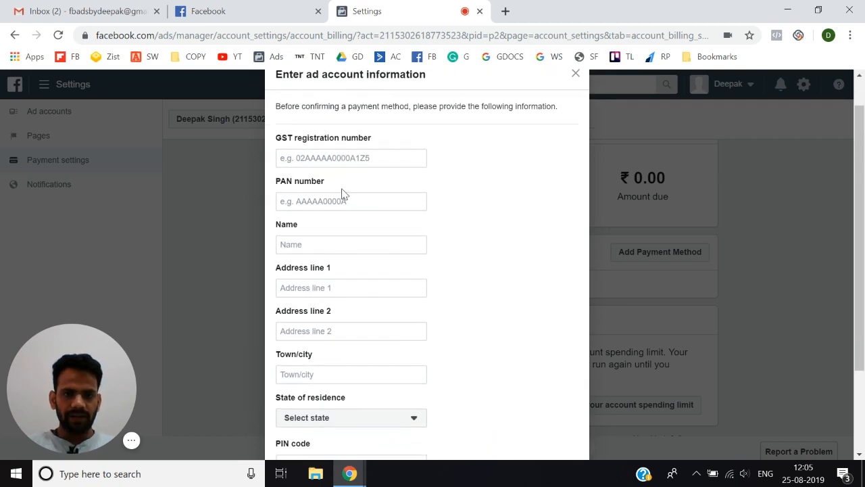
scroll(348, 262, down, 2)
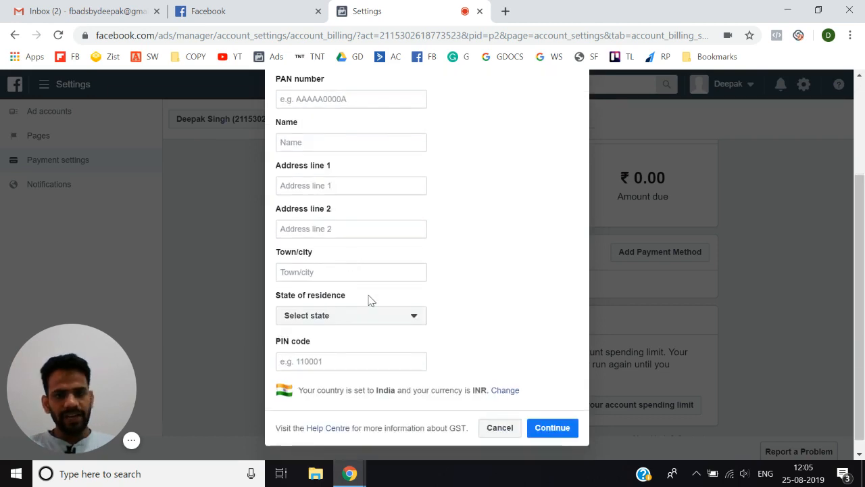
scroll(370, 300, up, 2)
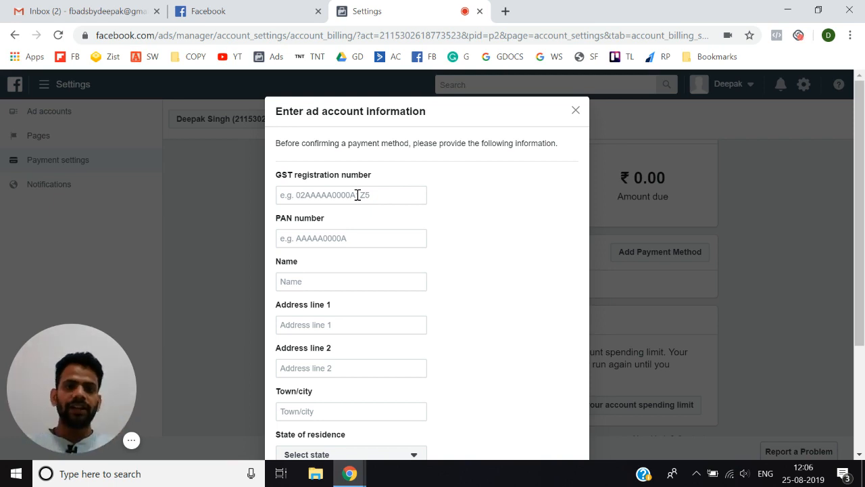
scroll(357, 196, down, 3)
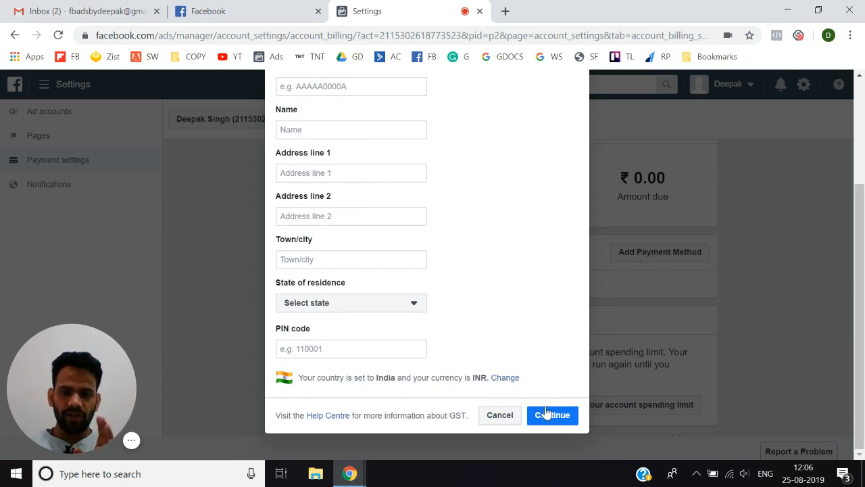
click(547, 414)
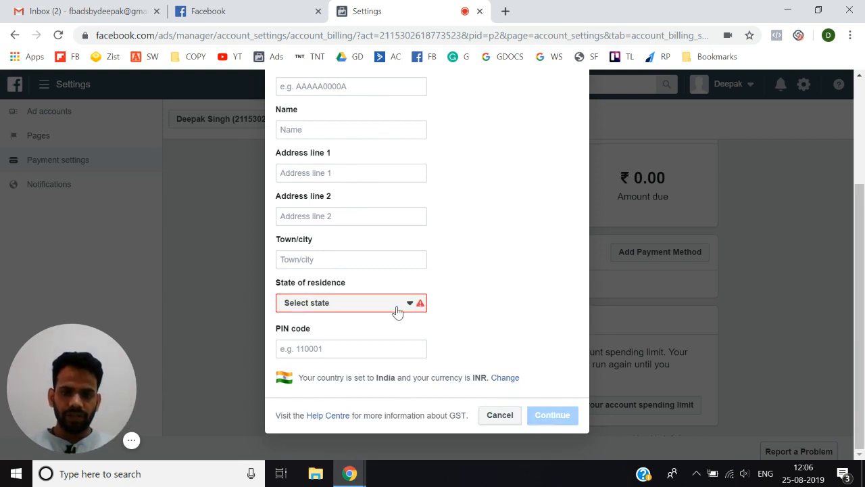
click(397, 310)
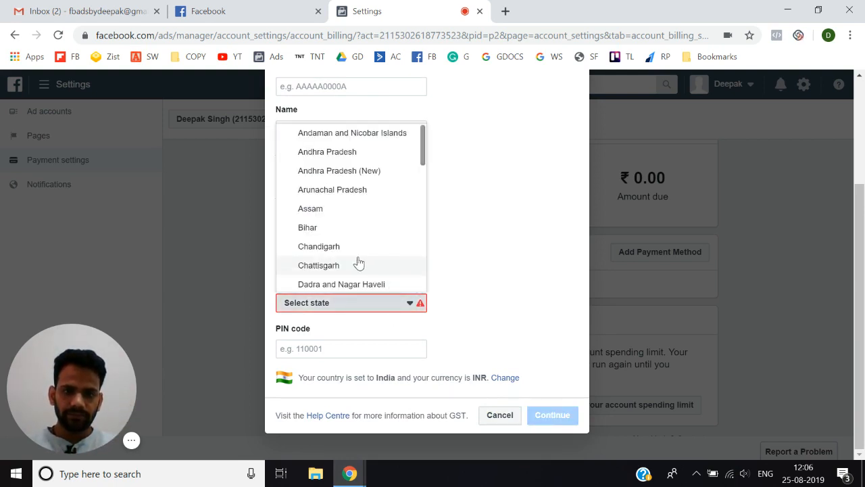
scroll(357, 261, down, 4)
scroll(358, 261, down, 2)
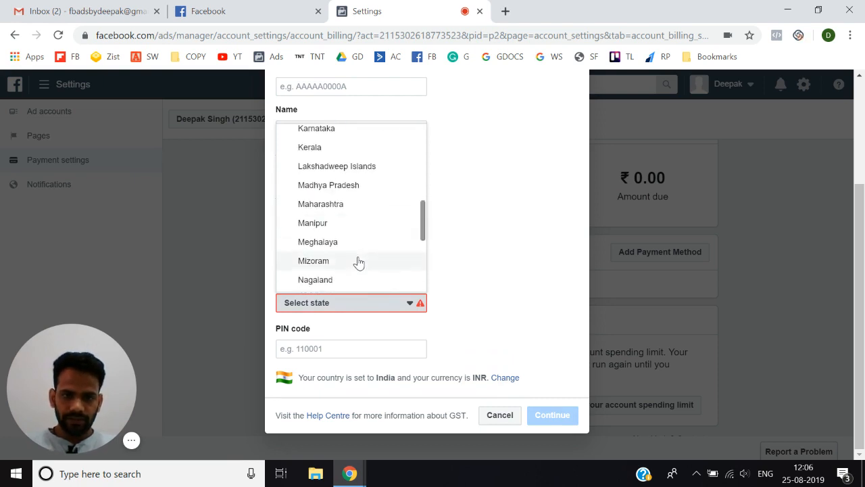
scroll(356, 261, up, 3)
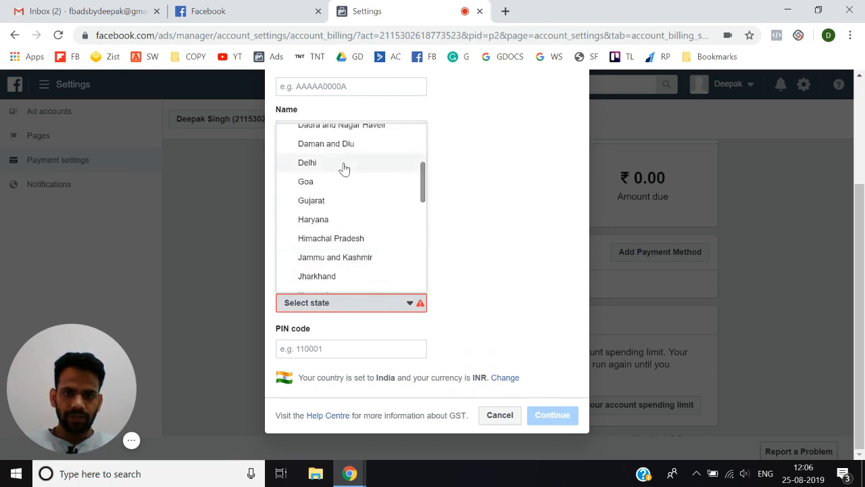
click(344, 163)
click(553, 419)
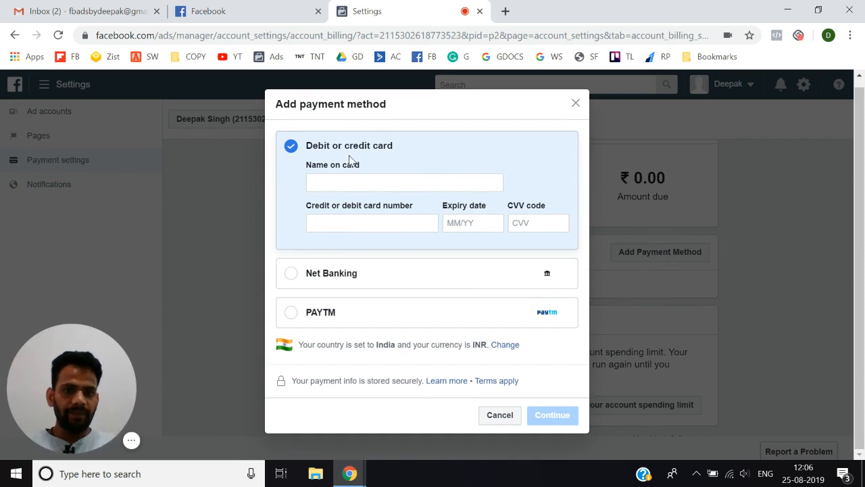
- Compare the Net Banking, PAYTM, and debit or credit card payment options, ending on the card option
click(344, 277)
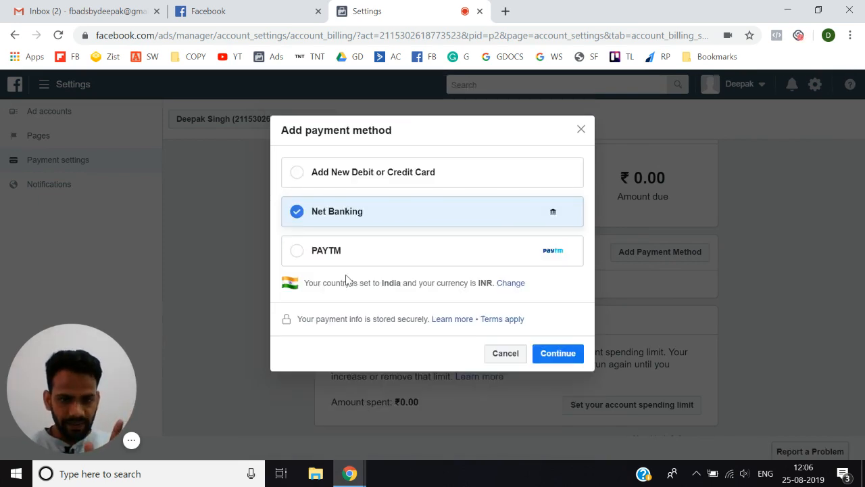
click(352, 253)
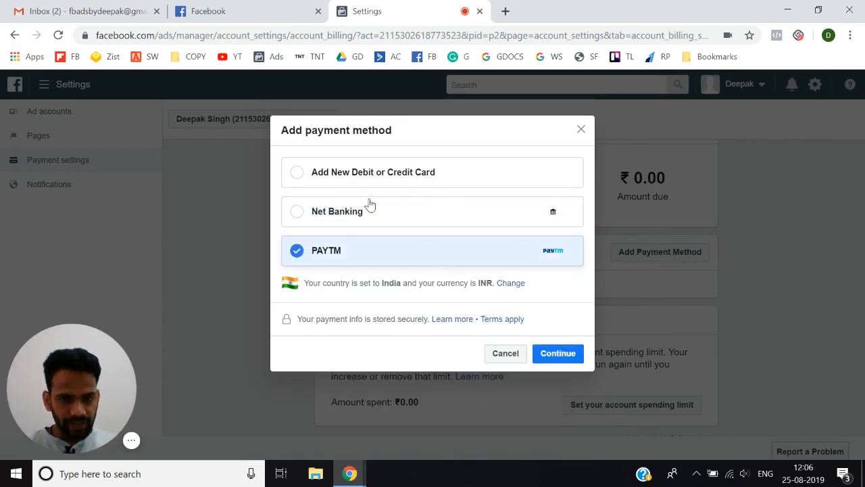
click(381, 174)
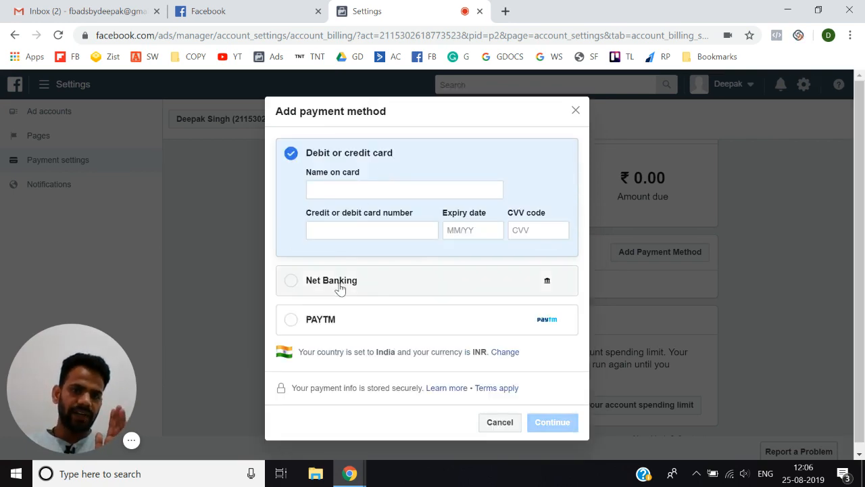
click(341, 286)
click(342, 264)
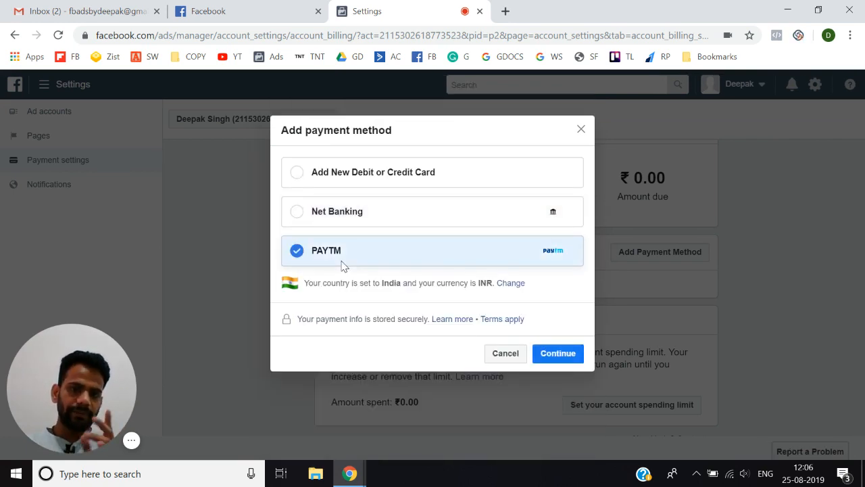
click(349, 225)
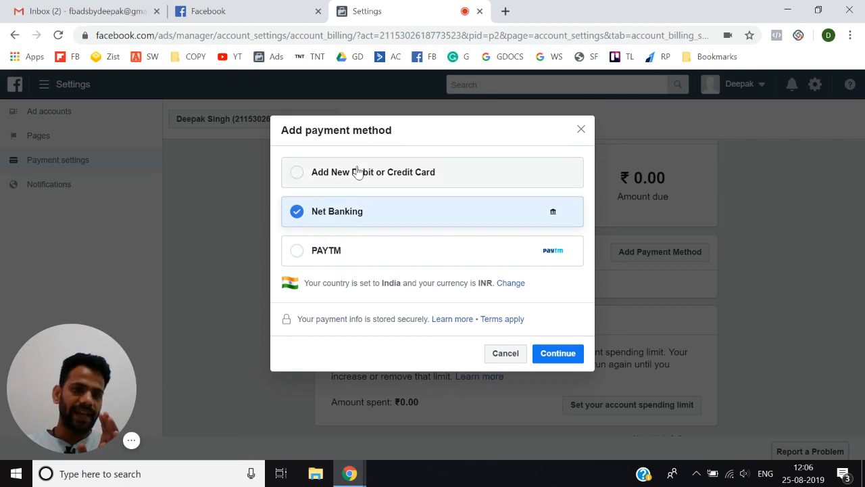
click(357, 172)
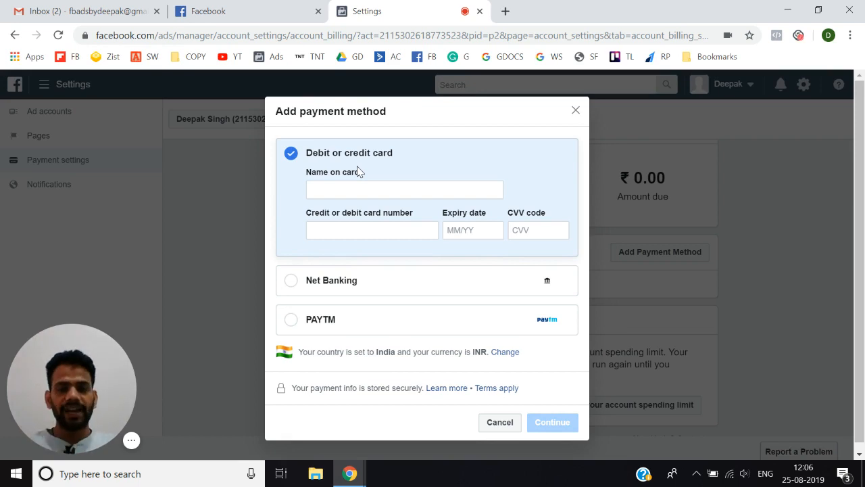
click(322, 282)
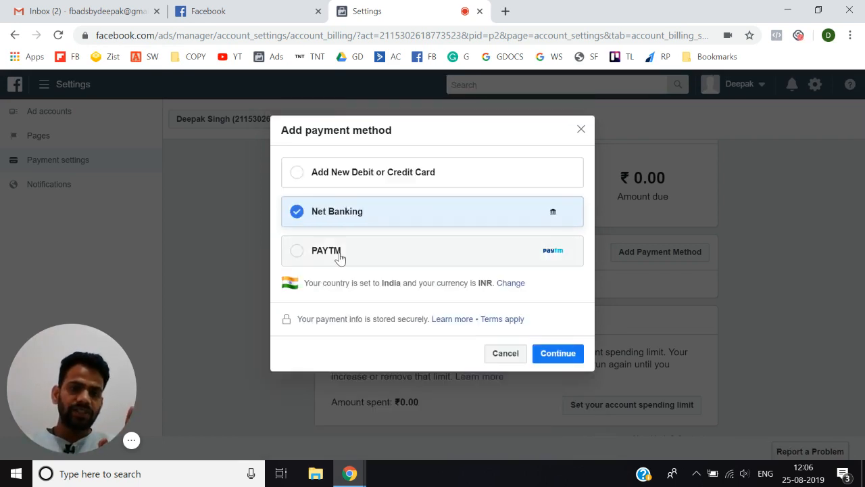
click(340, 257)
click(369, 179)
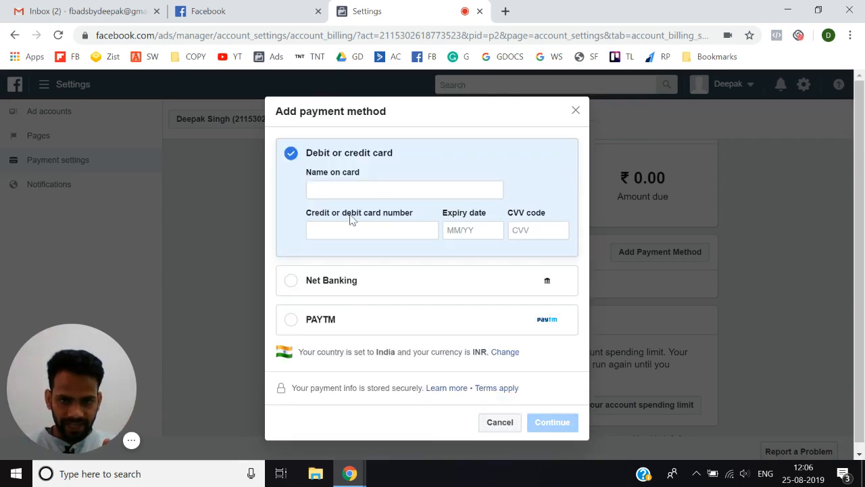
- Select PAYTM instead of Net Banking as the payment method and continue to the form for adding money
click(341, 296)
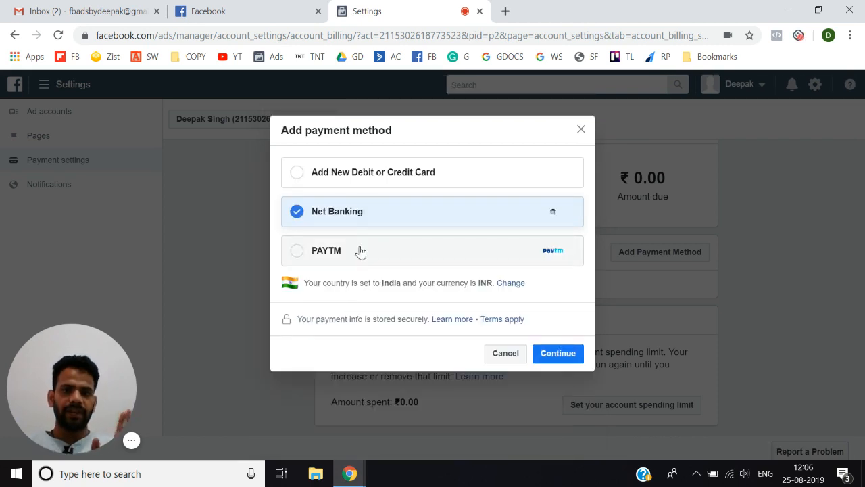
click(359, 251)
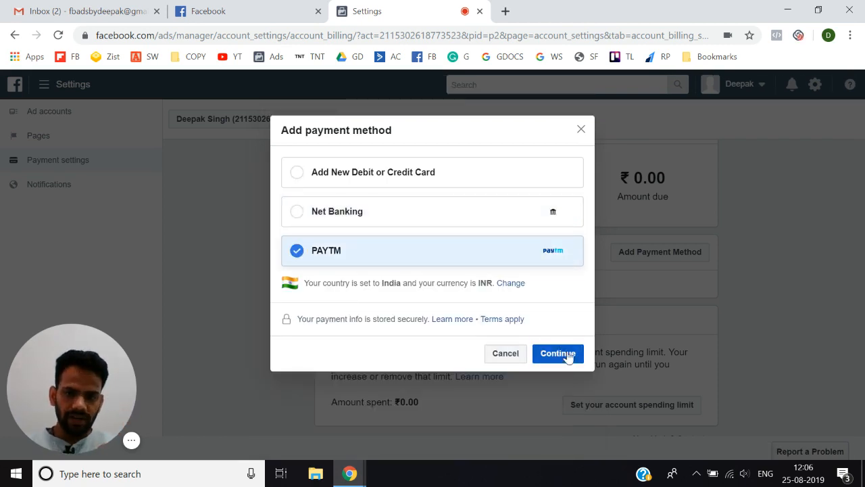
click(572, 356)
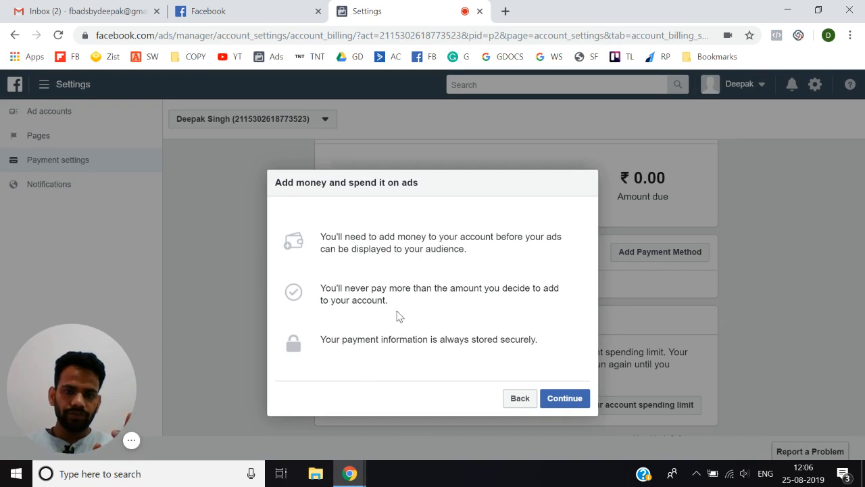
click(566, 399)
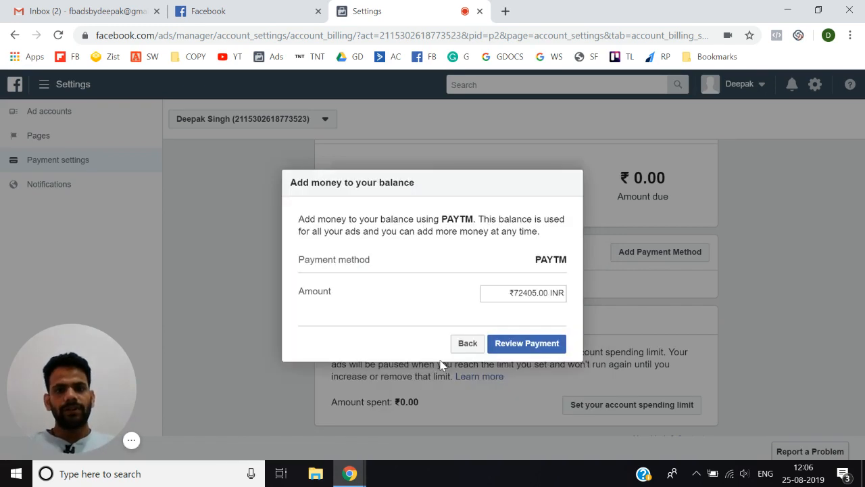
- Set the PAYTM amount to ₹100, review and submit the payment, and go back before completing it
click(538, 292)
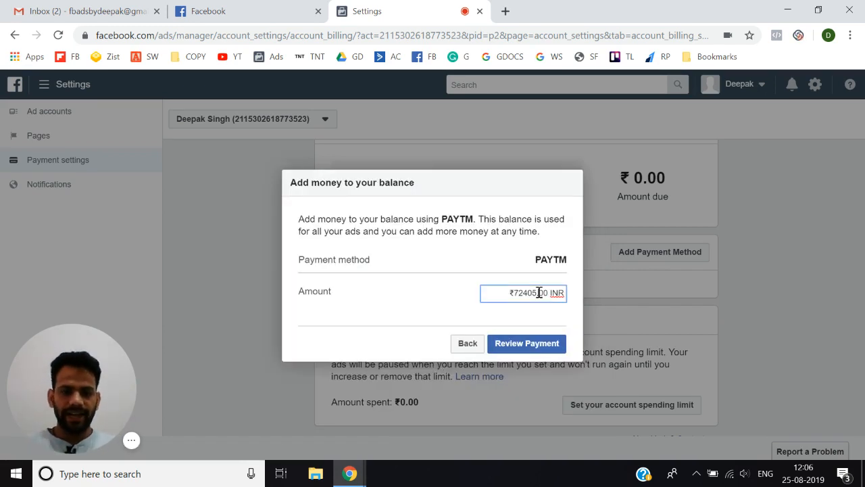
key(ctrl+a)
text(100)
click(508, 348)
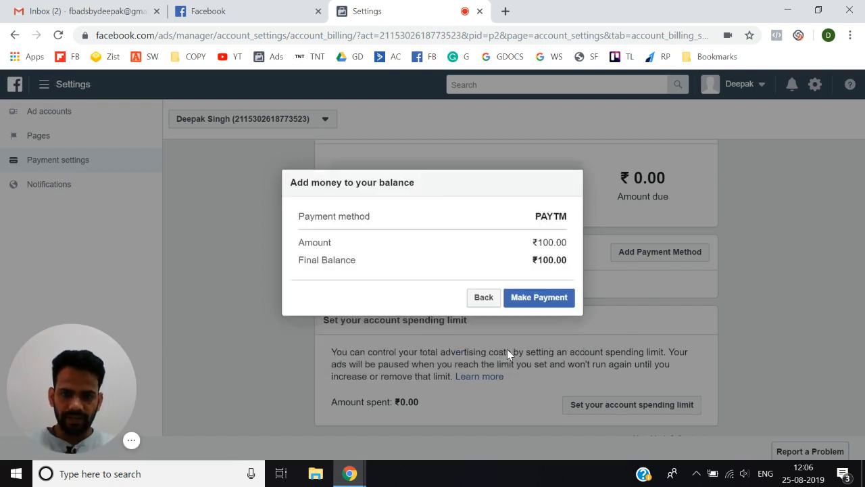
click(550, 303)
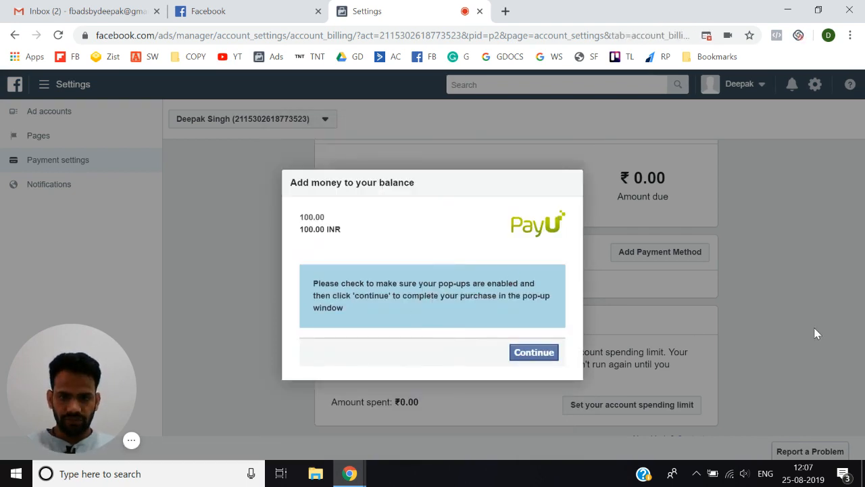
click(15, 35)
scroll(251, 294, up, 1)
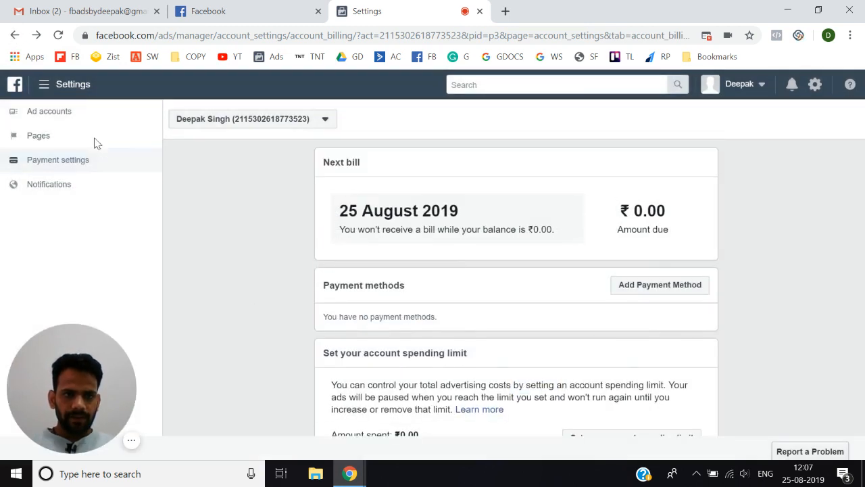
- Examine the ad account's setup information, attribution window, and account roles
click(67, 121)
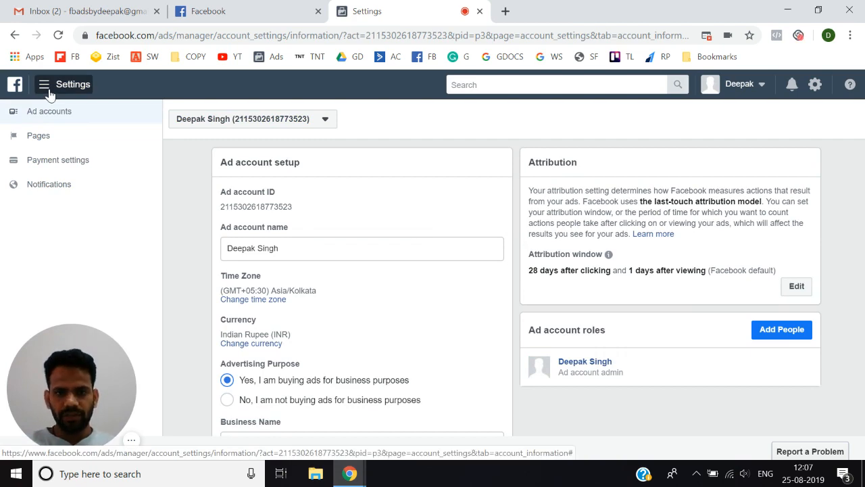
scroll(405, 222, down, 2)
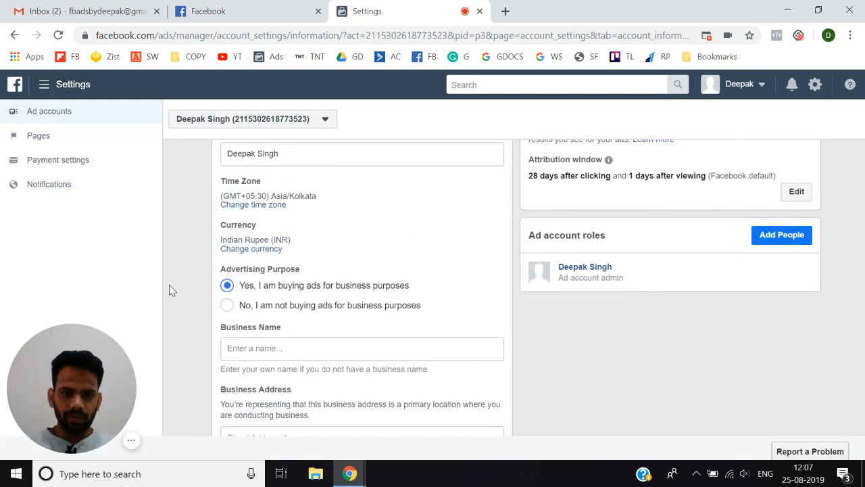
scroll(169, 287, up, 2)
scroll(533, 324, down, 1)
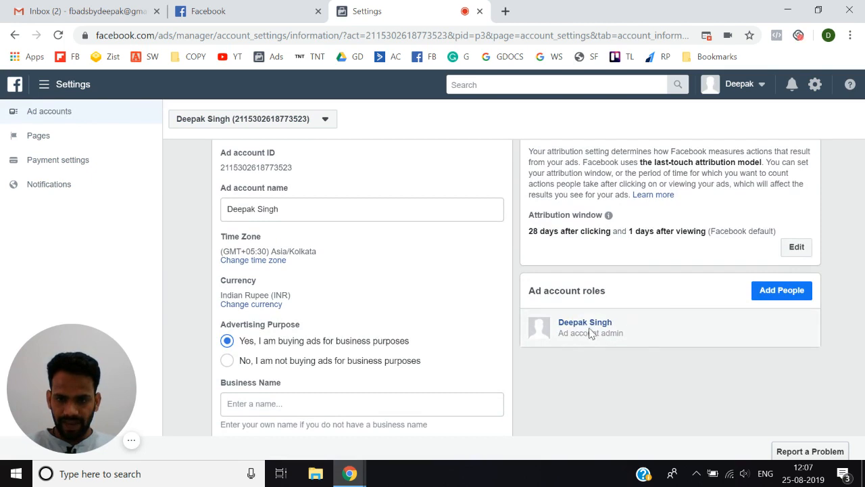
scroll(597, 359, up, 1)
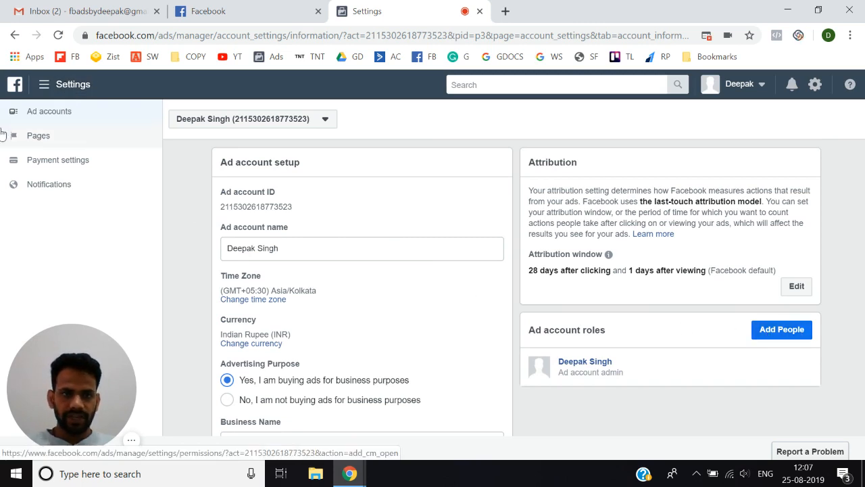
- Reopen the ad account settings and try adding "adgadf" as a person, checking the available roles and closing without adding anyone
click(56, 85)
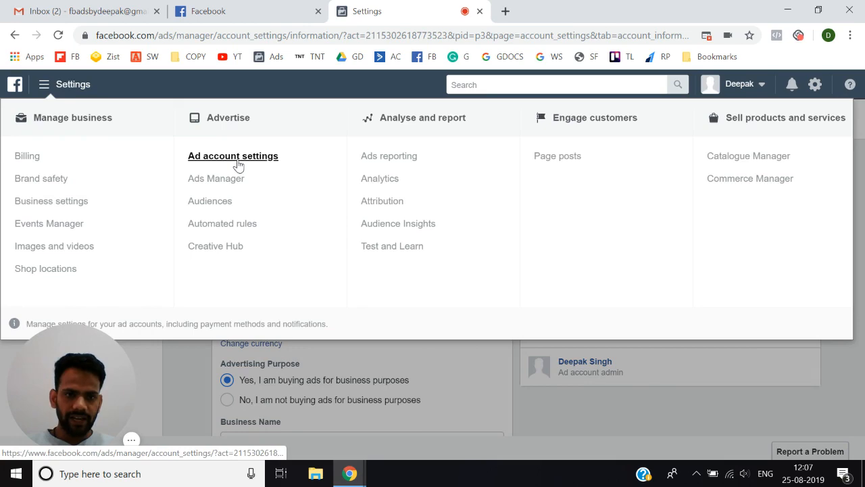
click(240, 164)
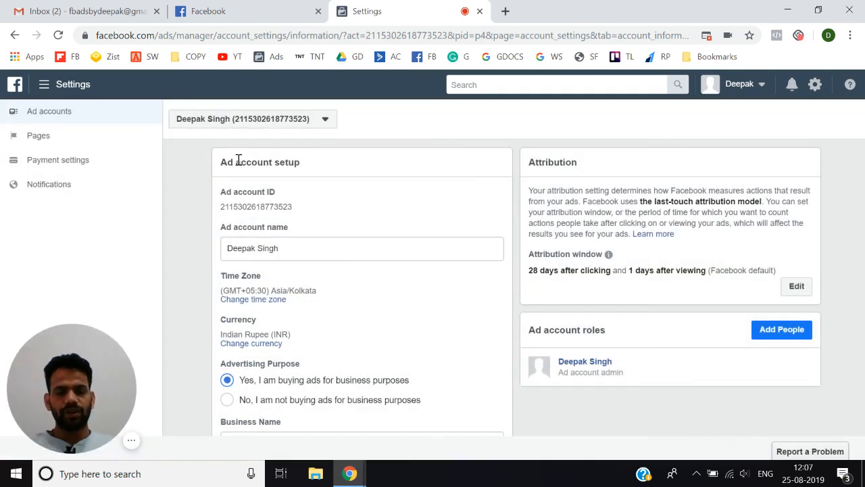
scroll(185, 220, down, 1)
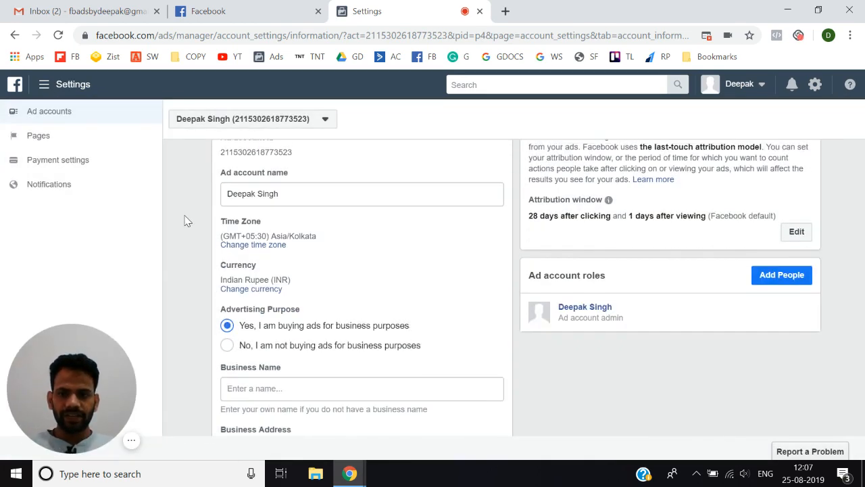
click(775, 277)
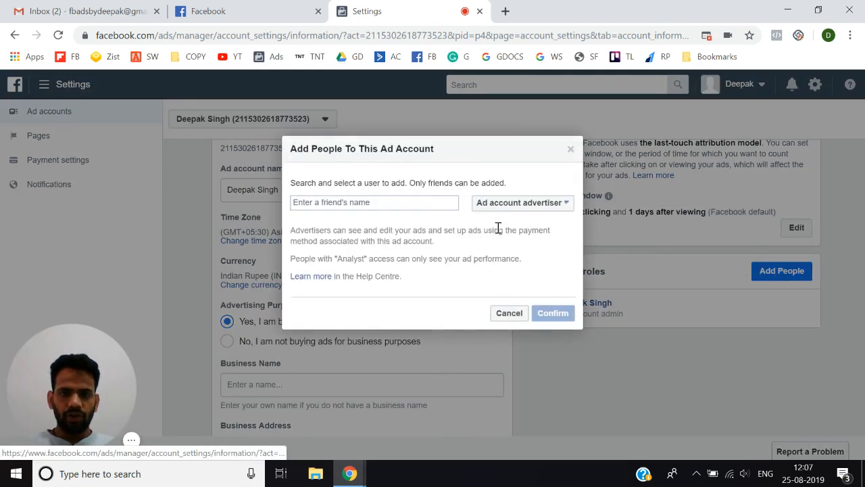
click(419, 204)
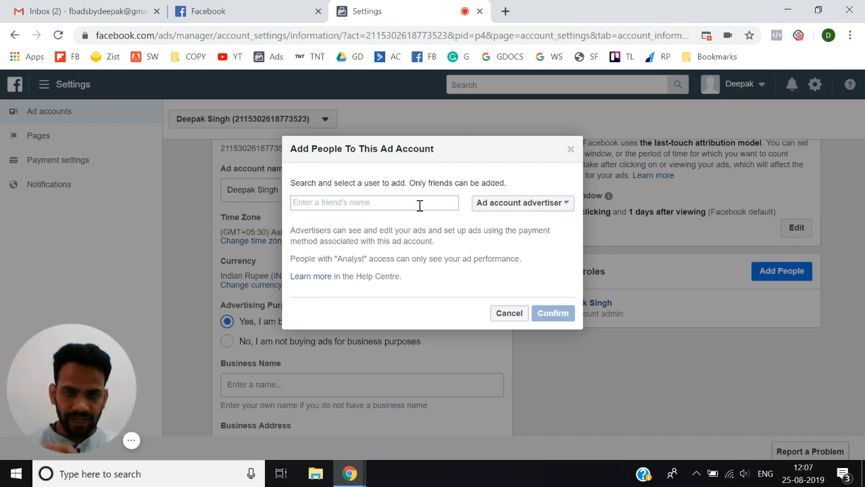
text(adgadf)
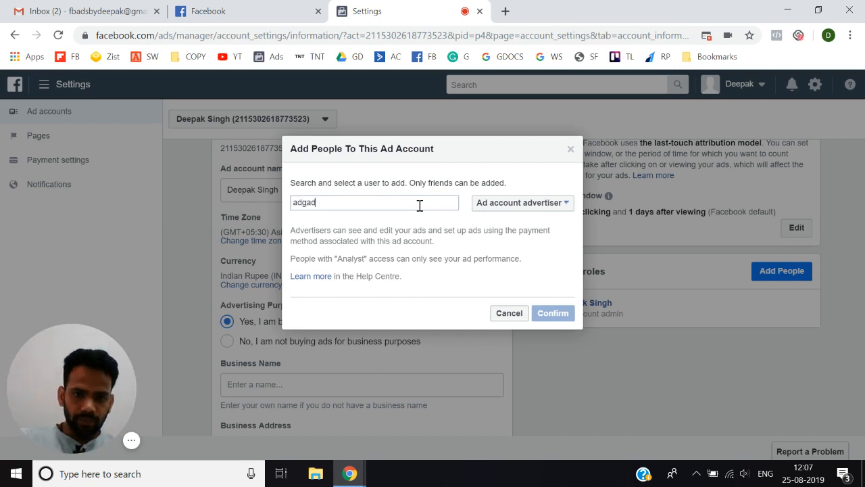
click(519, 205)
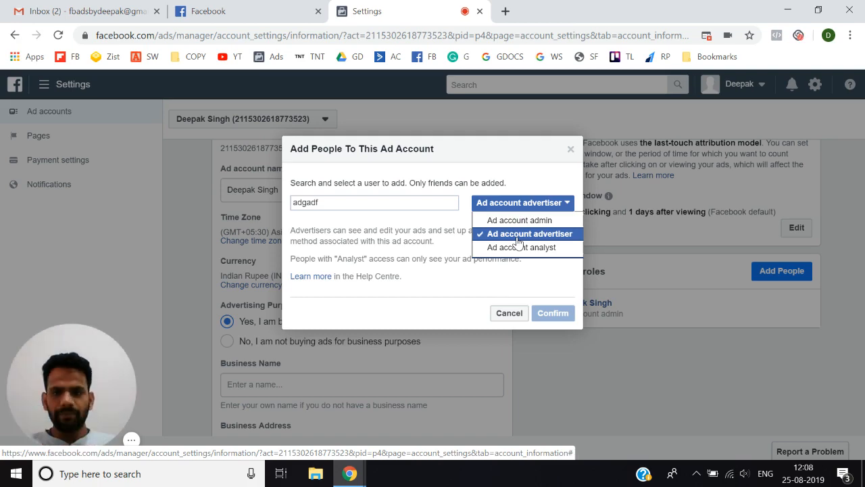
click(570, 150)
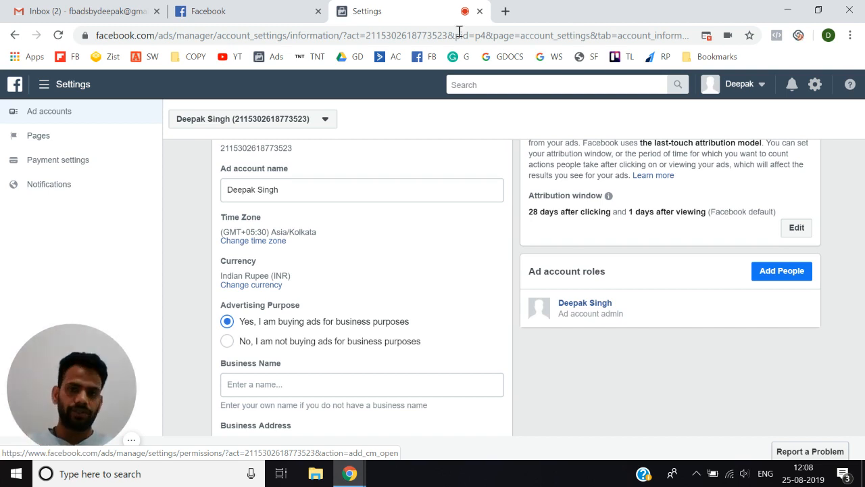
- Open business.facebook.com in a new browser tab
click(507, 13)
text(bus)
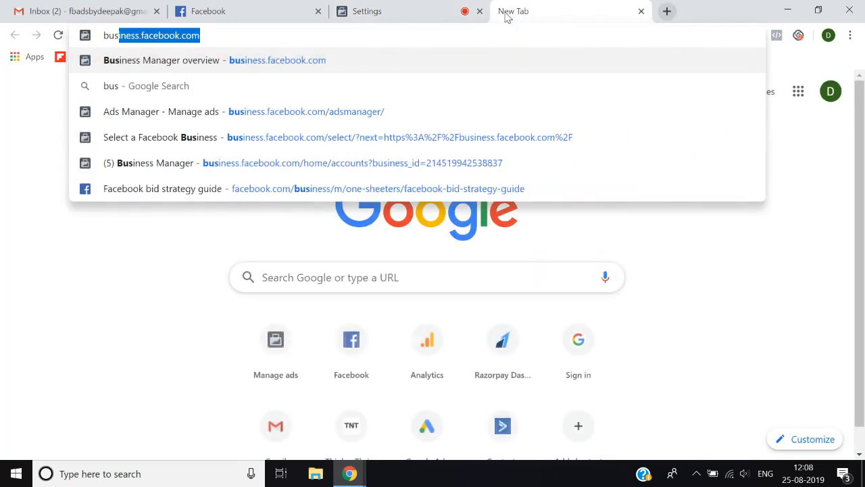
text(iness)
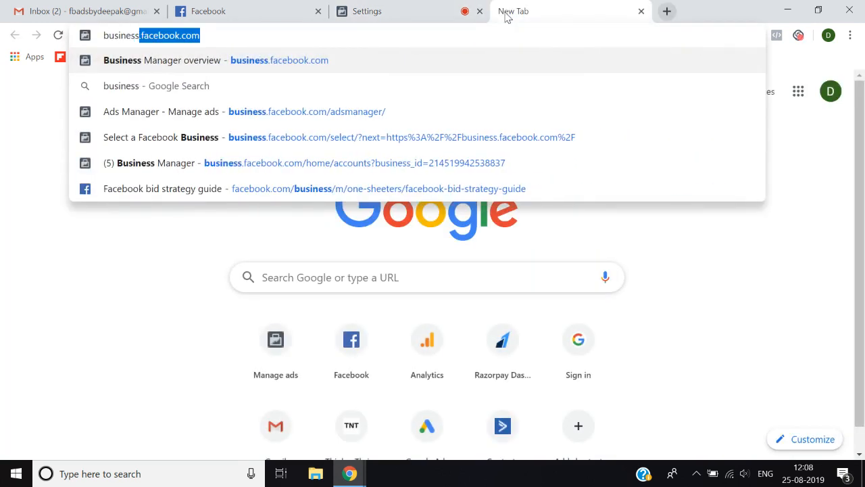
key(Right)
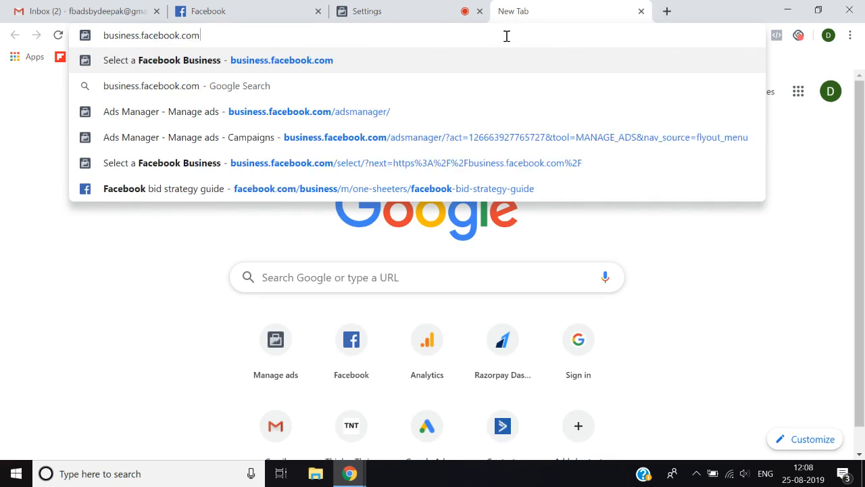
key(Return)
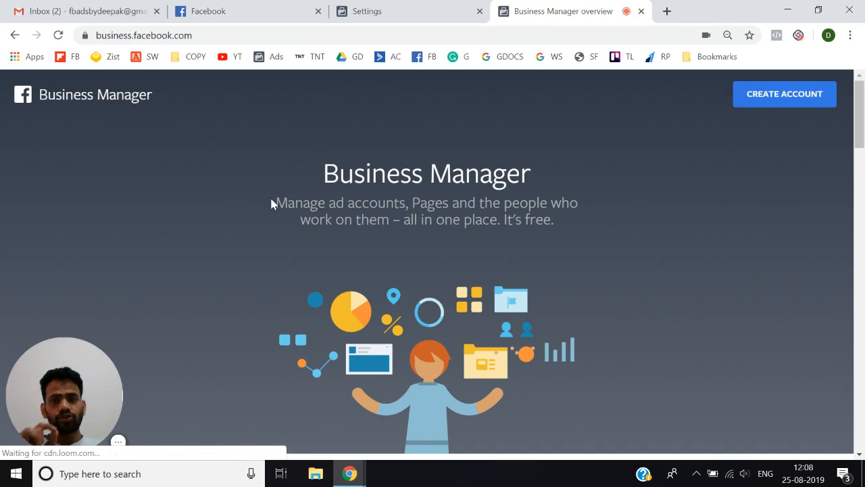
- Revisit the ad account settings page and return to the Business Manager overview
click(405, 11)
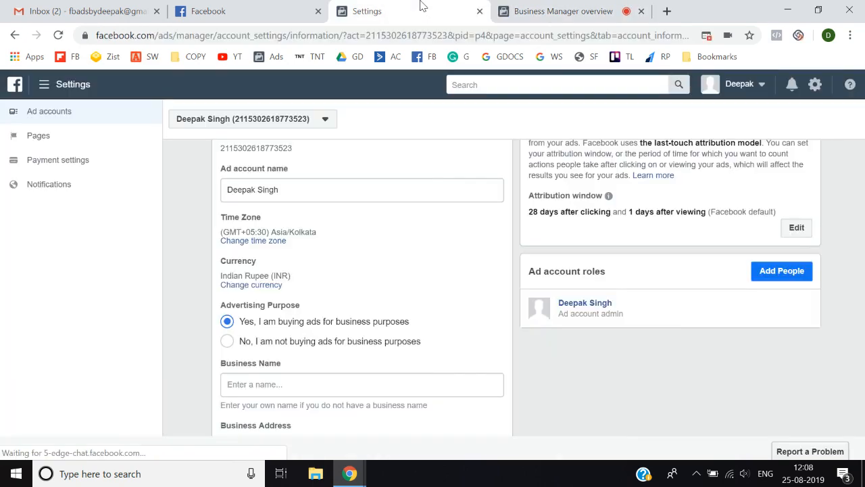
scroll(202, 286, up, 2)
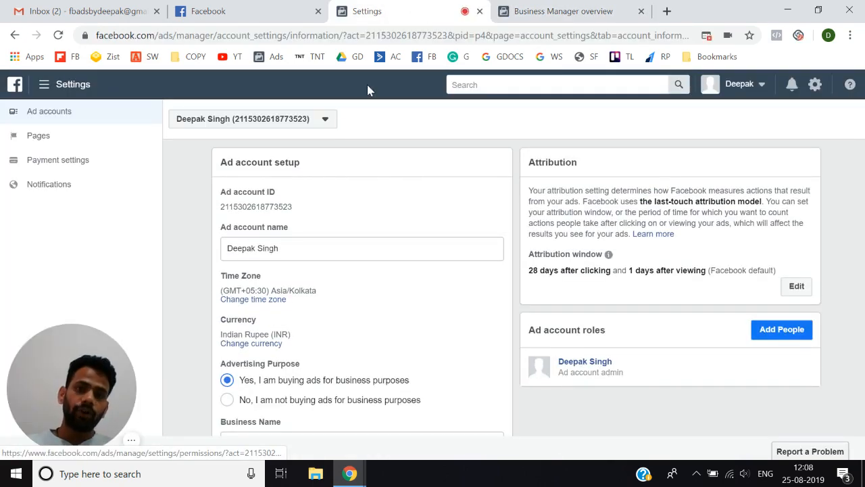
click(504, 10)
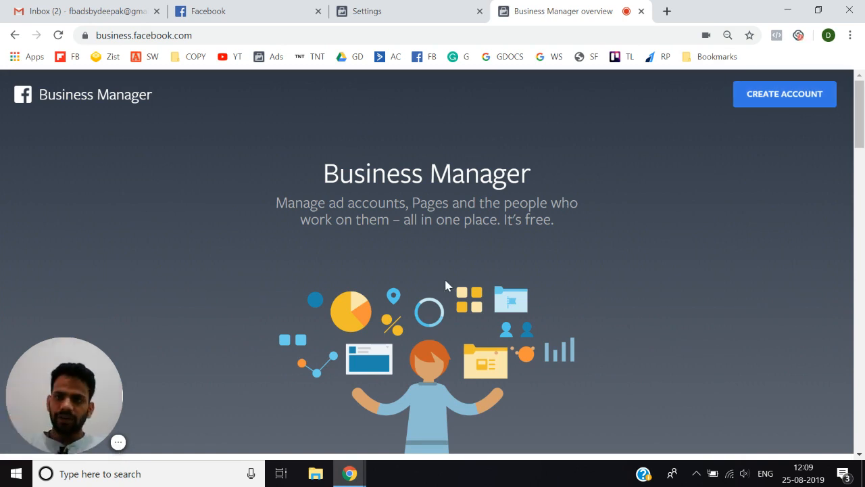
- Start creating a Business Manager account with the business name "100 Days Facebook Ads Course By" followed by the owner's first name
click(771, 93)
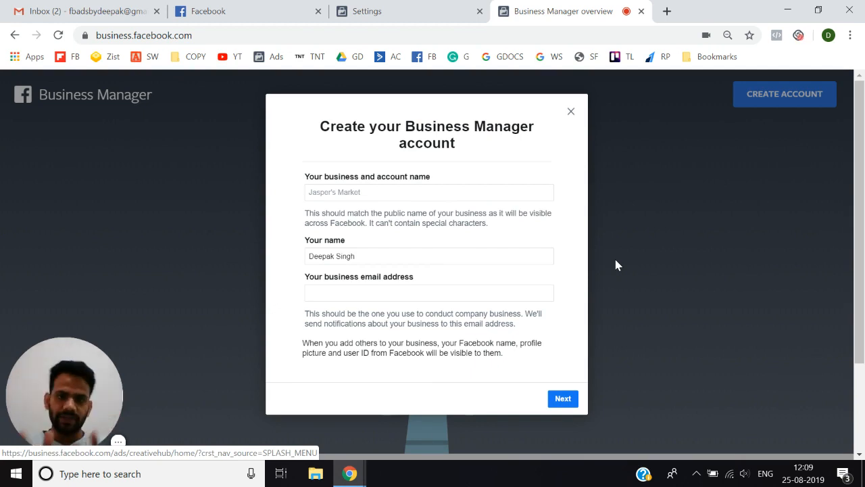
click(434, 192)
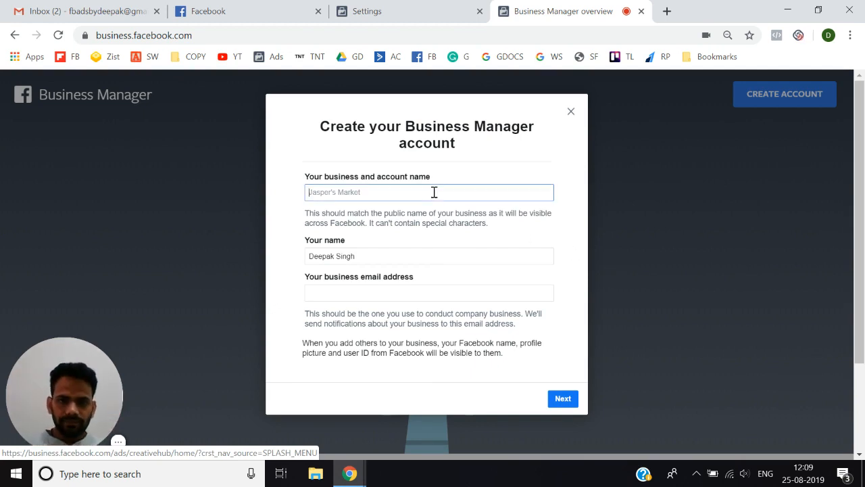
text(100 D)
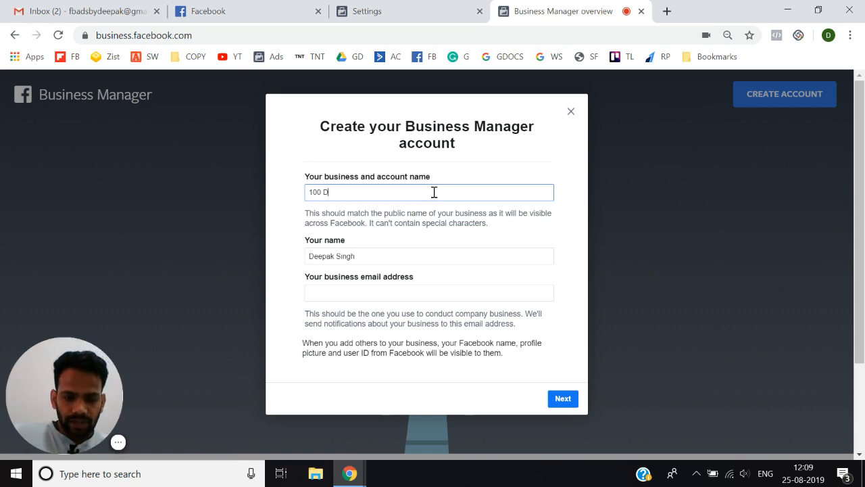
text(ays Faceboo)
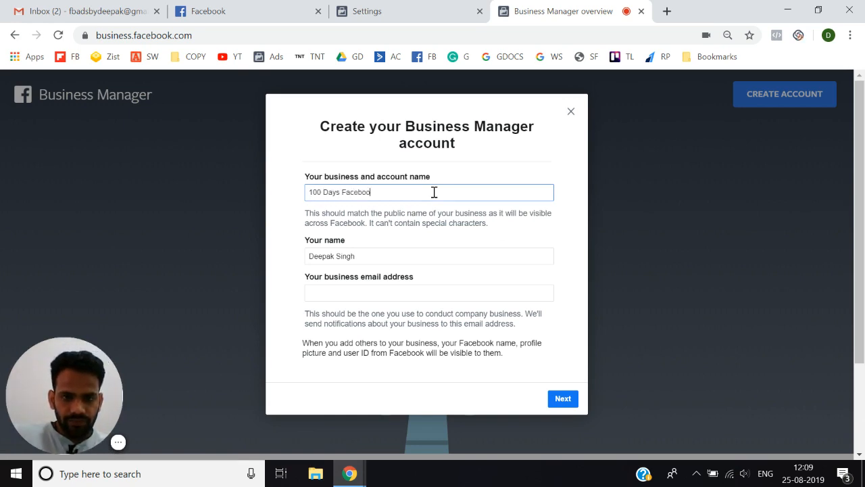
text(k Ads Cou)
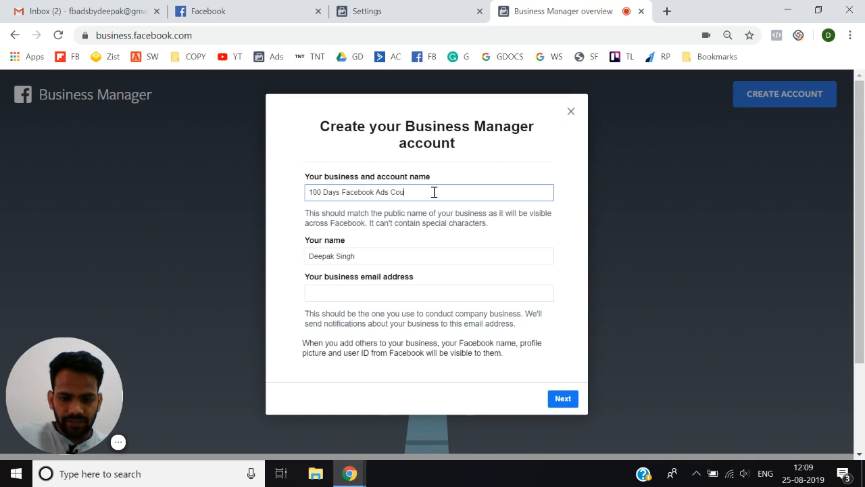
text(rse By Deepak)
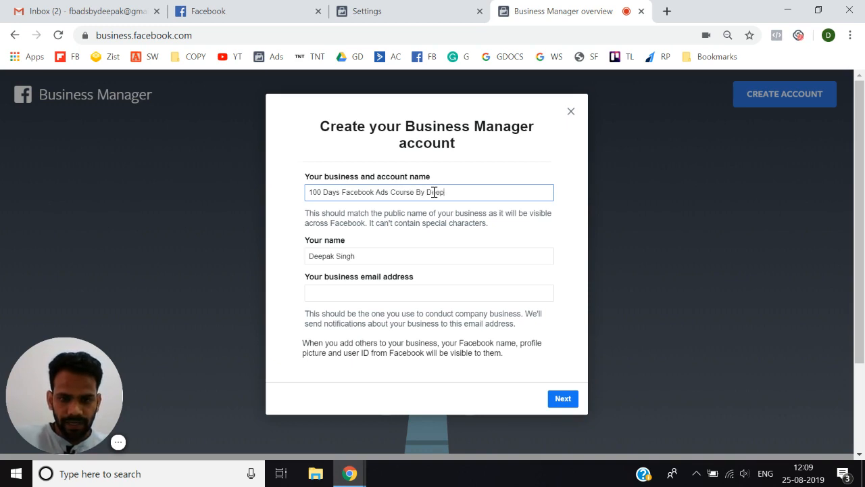
- Check the signed-in account's e-mail address in Gmail and start entering it as the business email address in the Business Manager form
click(383, 254)
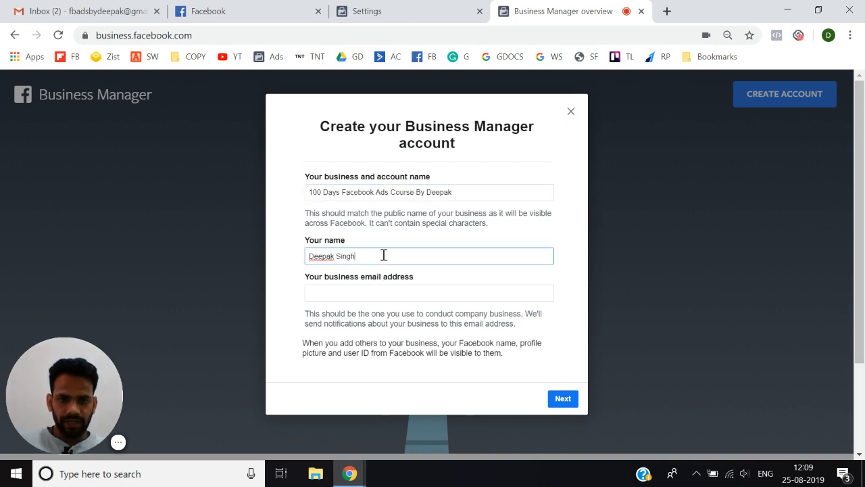
scroll(383, 254, down, 1)
click(377, 254)
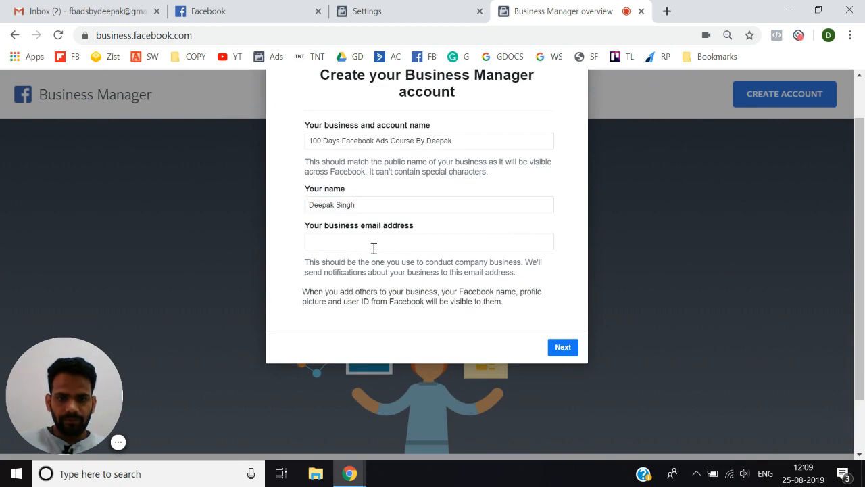
click(373, 246)
click(119, 8)
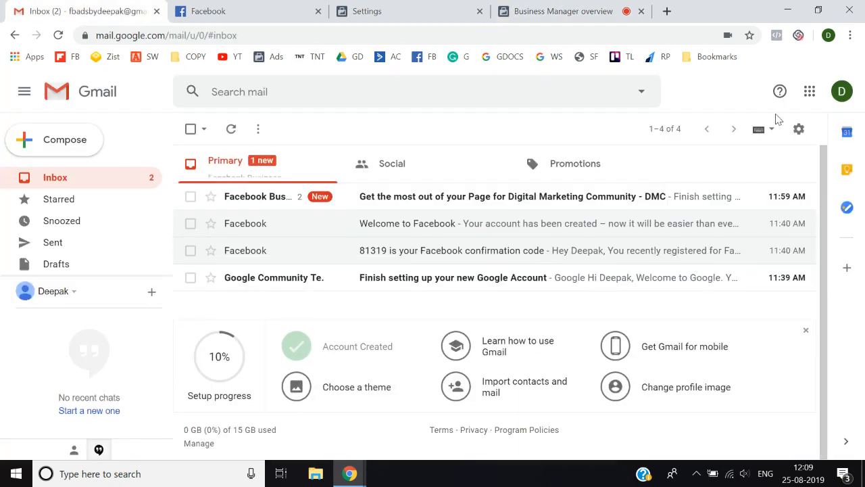
click(841, 91)
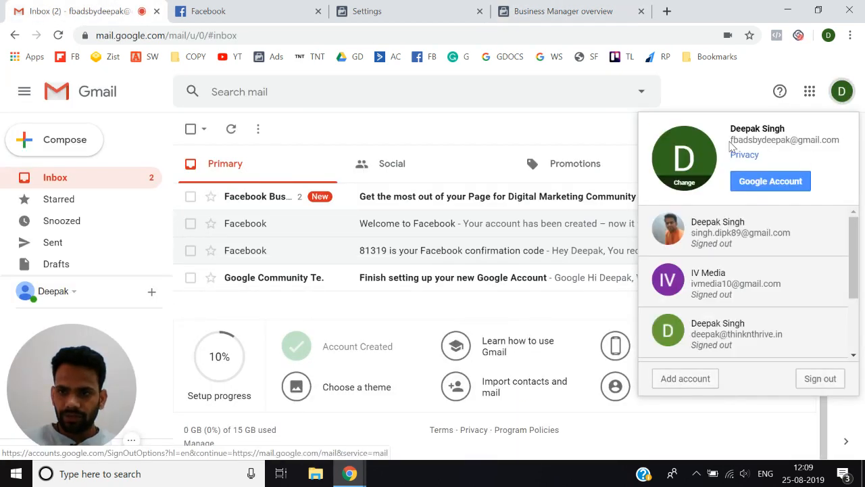
drag(730, 133, 828, 149)
click(845, 148)
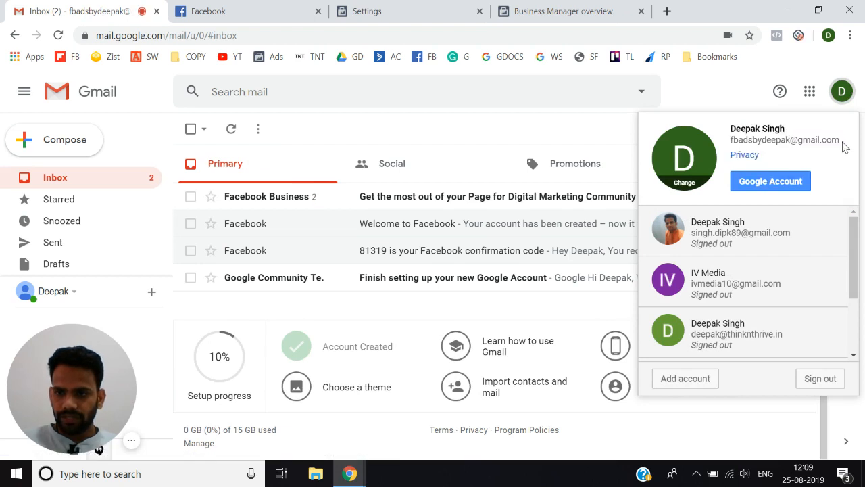
click(568, 116)
click(518, 9)
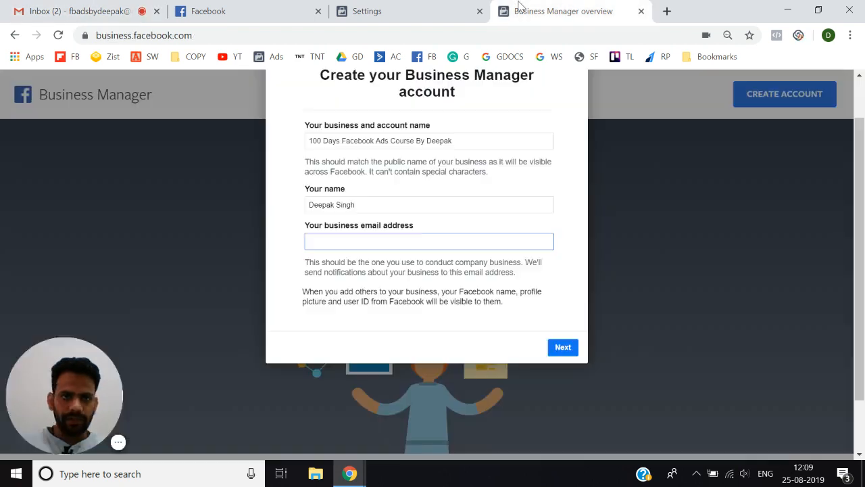
click(411, 234)
text(fbads)
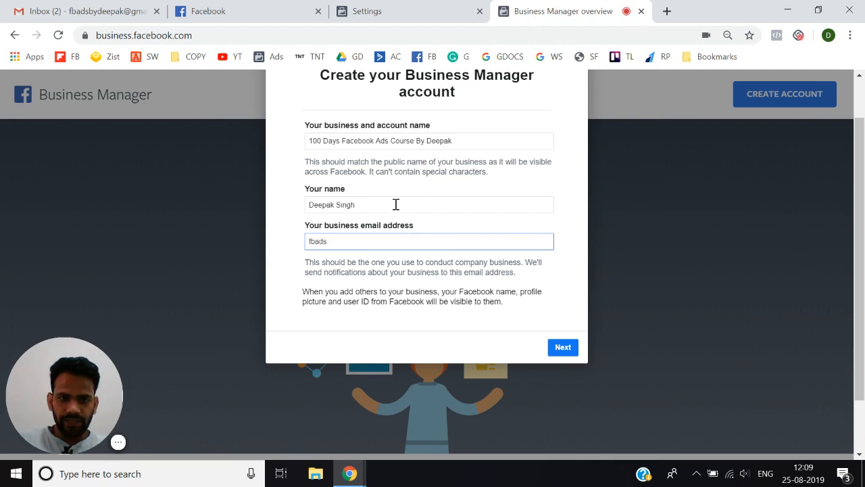
- Look for the account's e-mail address in the recipient details of the Facebook Business message in Gmail, and return to the inbox
click(133, 8)
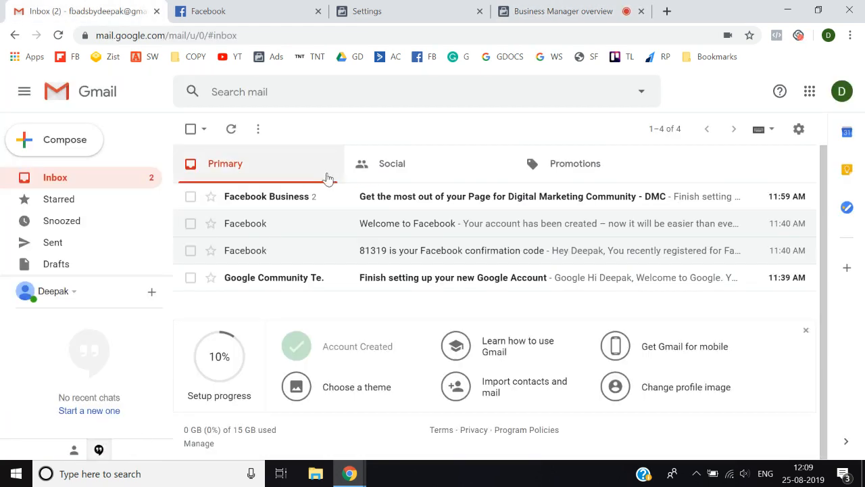
click(383, 204)
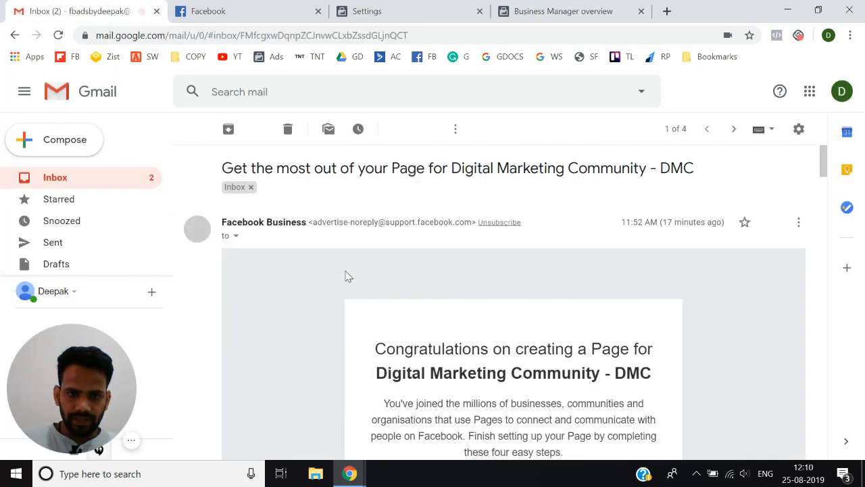
click(234, 235)
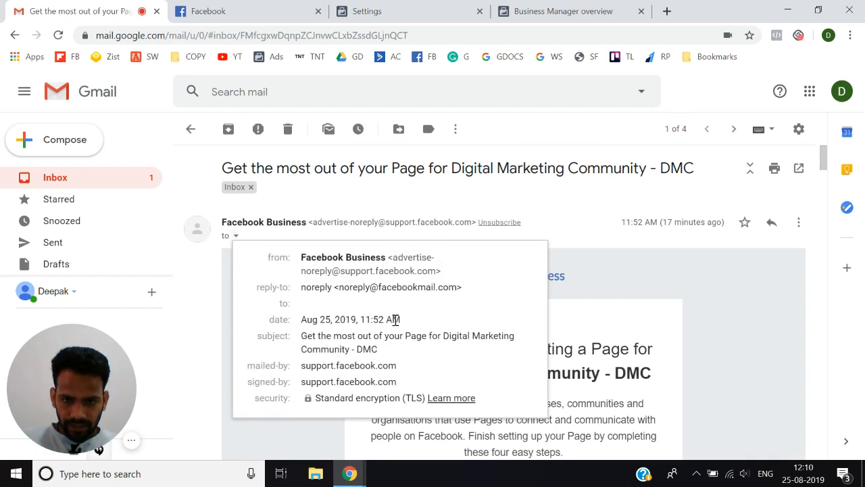
click(751, 352)
scroll(751, 352, down, 10)
scroll(751, 352, up, 10)
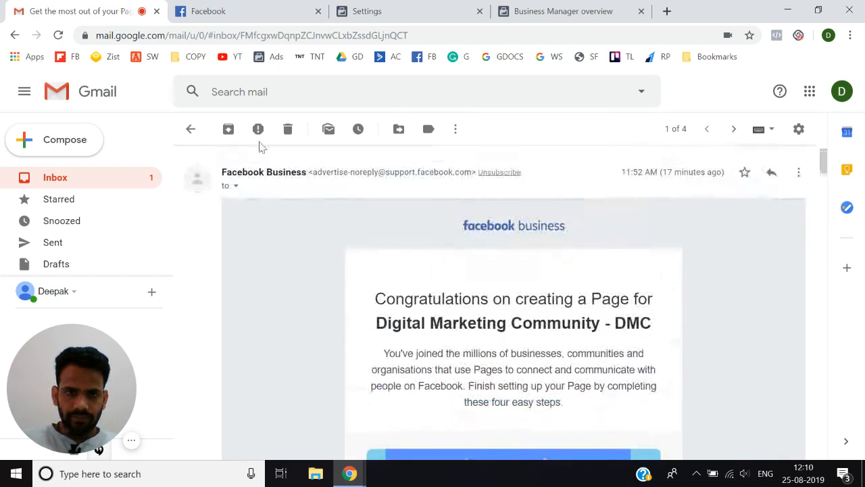
click(191, 129)
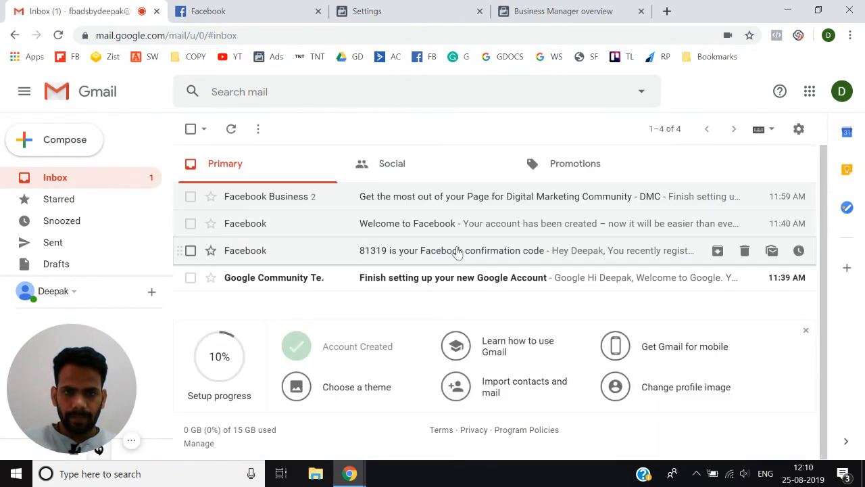
- Copy the account's e-mail address from the recipient details of the Google Community Team message
click(525, 281)
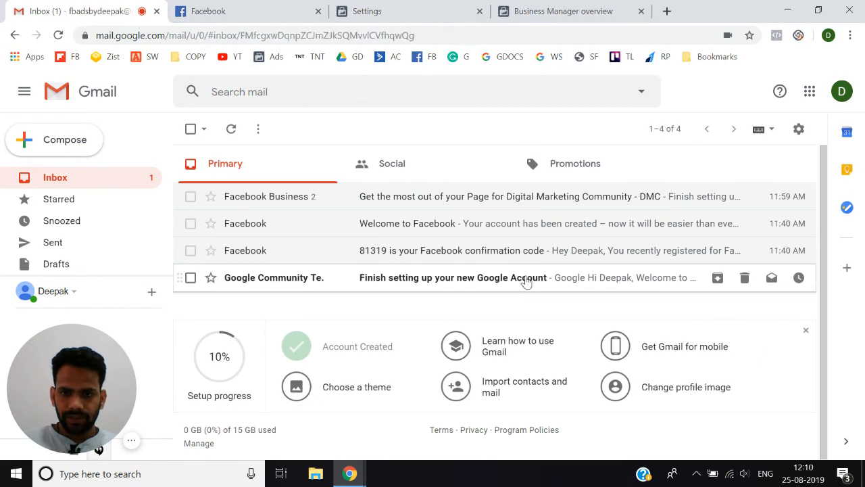
scroll(526, 279, down, 5)
scroll(526, 279, up, 5)
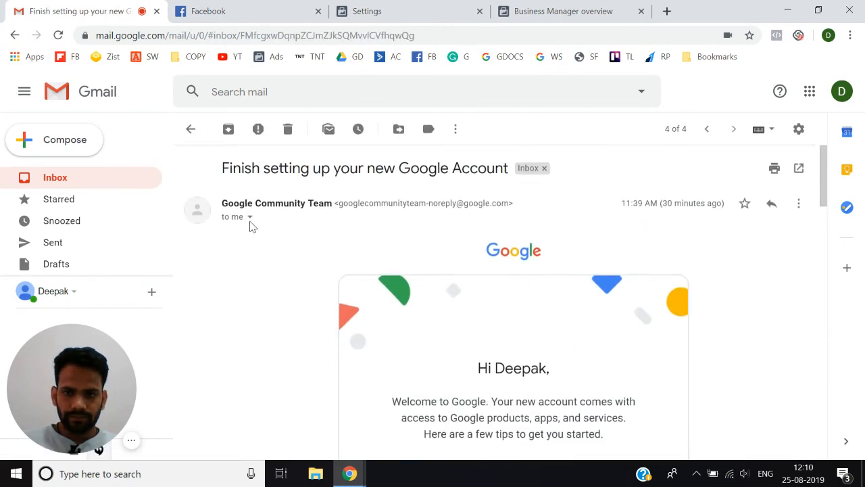
click(249, 216)
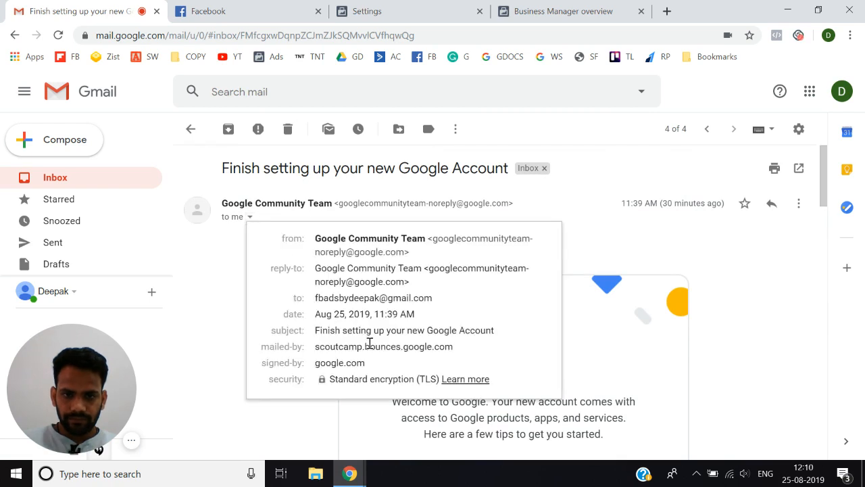
drag(315, 298, 443, 300)
key(ctrl+c)
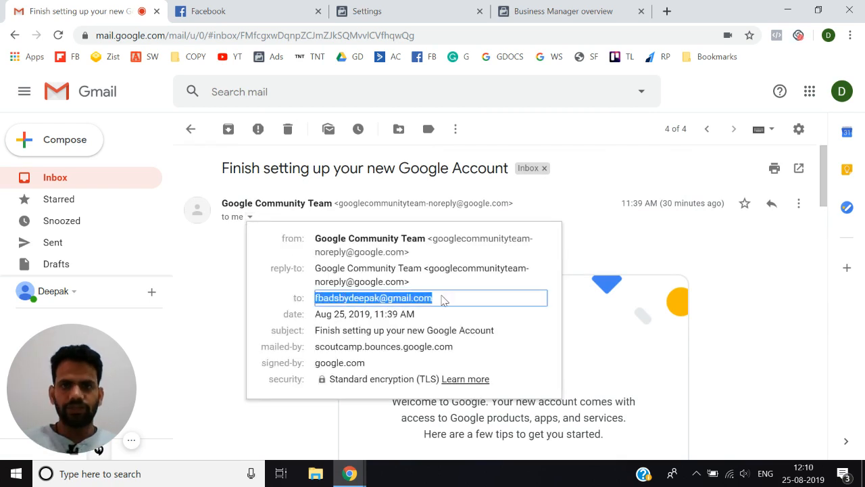
- Replace the partial business email address in the Business Manager form with the copied e-mail address and submit the form
click(540, 7)
key(BackSpace)
key(BackSpace)
key(BackSpace)
key(BackSpace)
key(BackSpace)
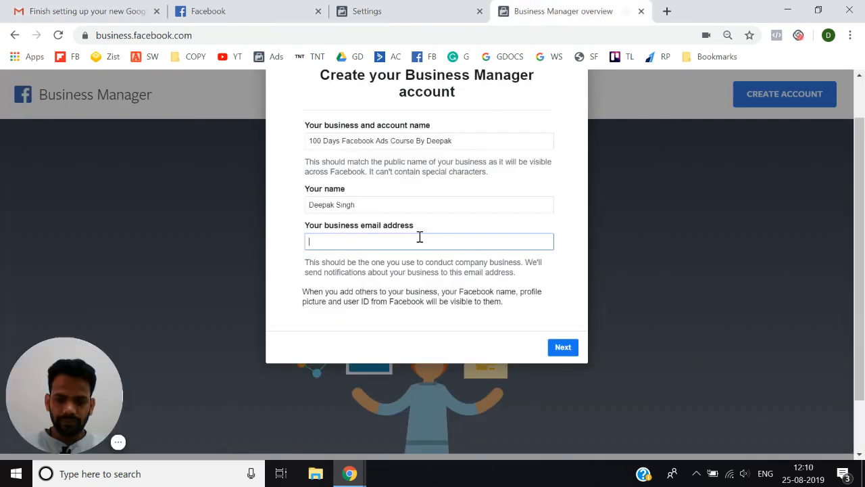
key(ctrl+v)
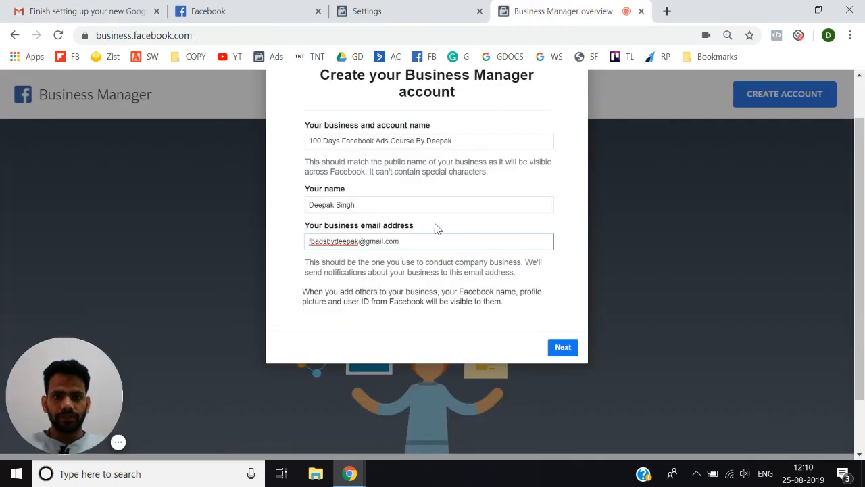
click(441, 225)
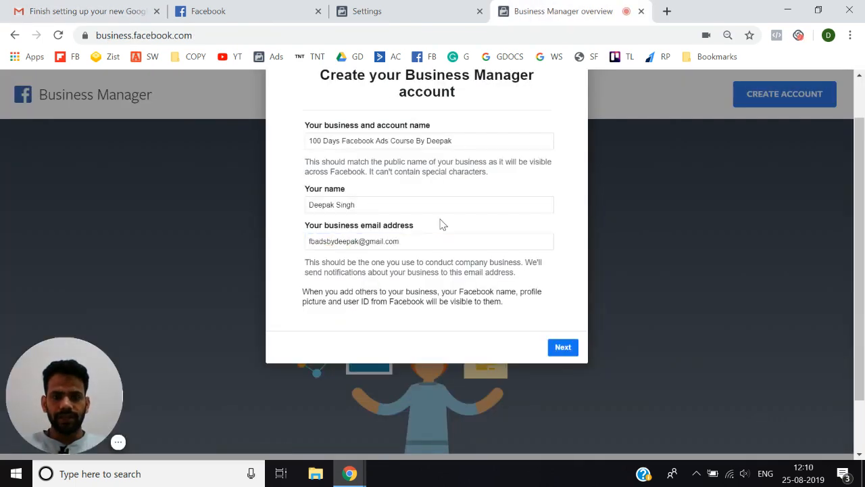
click(558, 350)
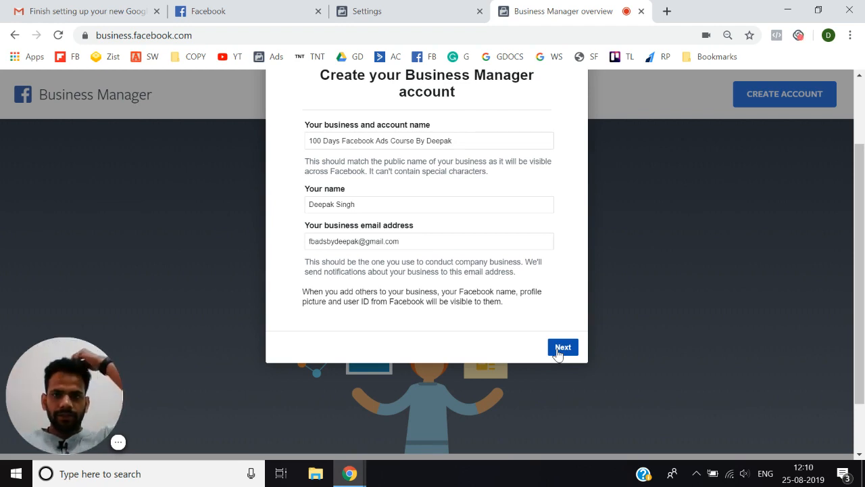
click(559, 349)
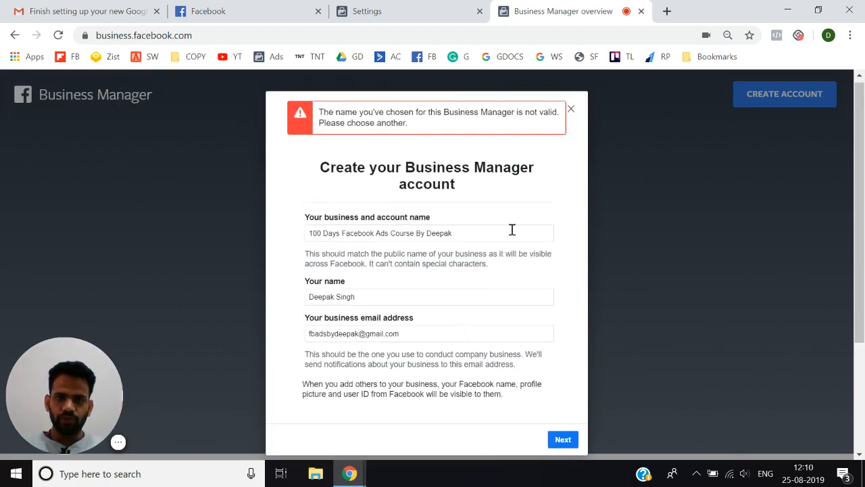
- Change the business and account name to "100dayscourse" and continue to the business details
click(465, 227)
key(ctrl+a)
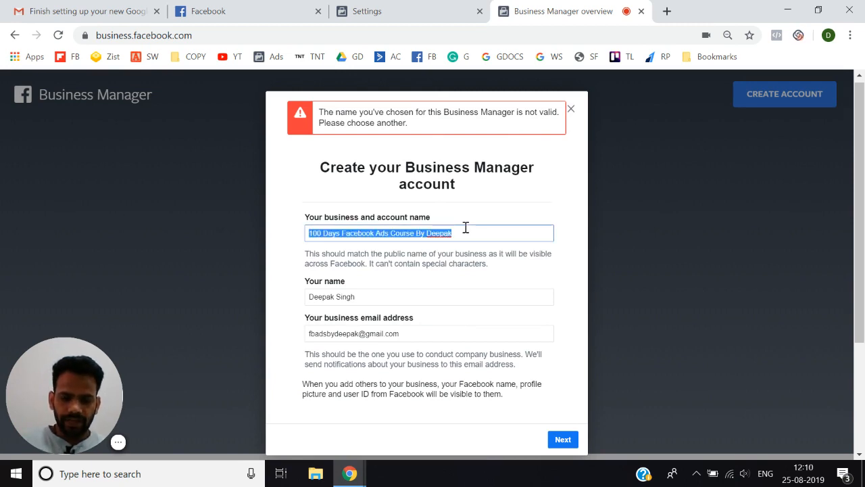
text(1)
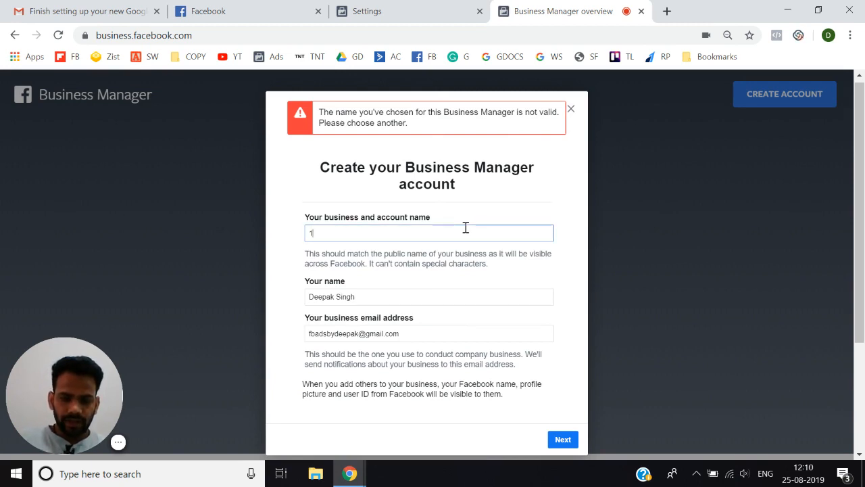
text(00dayscourse)
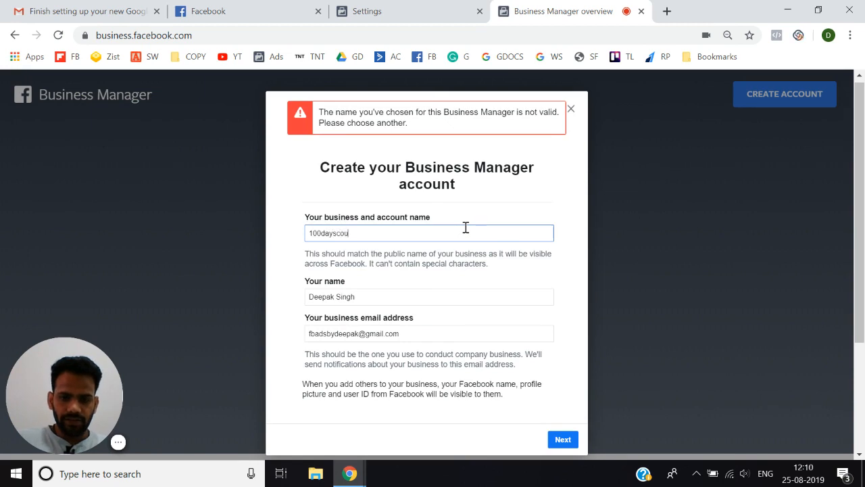
click(560, 440)
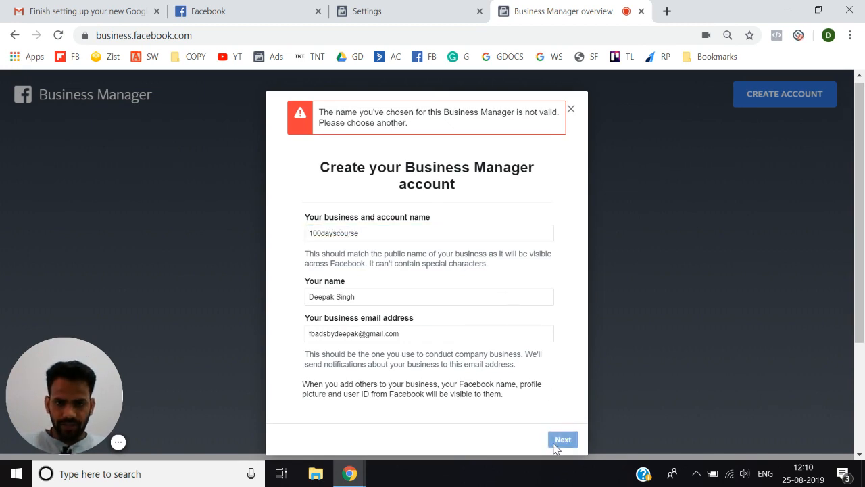
- Set the country in the business details to India
scroll(398, 323, down, 1)
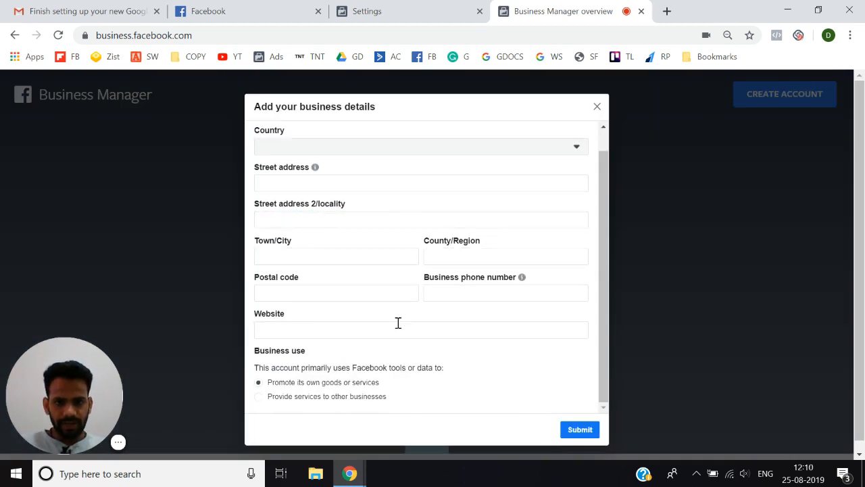
scroll(398, 323, up, 1)
click(423, 169)
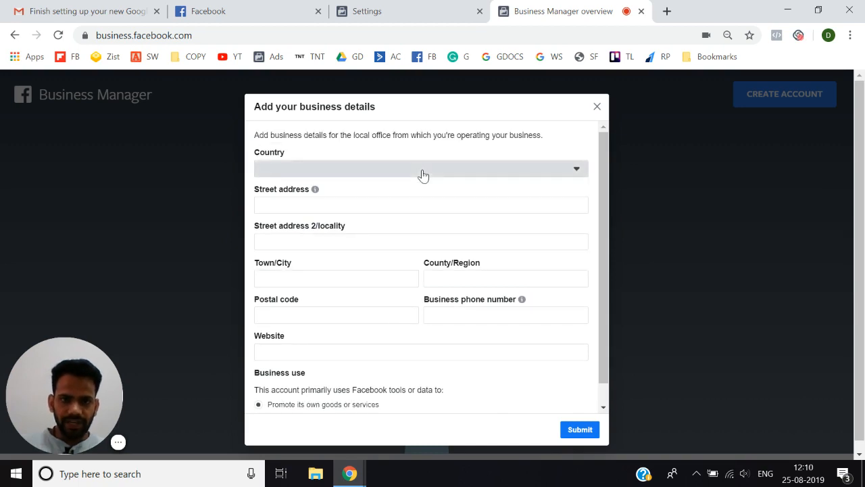
text(india)
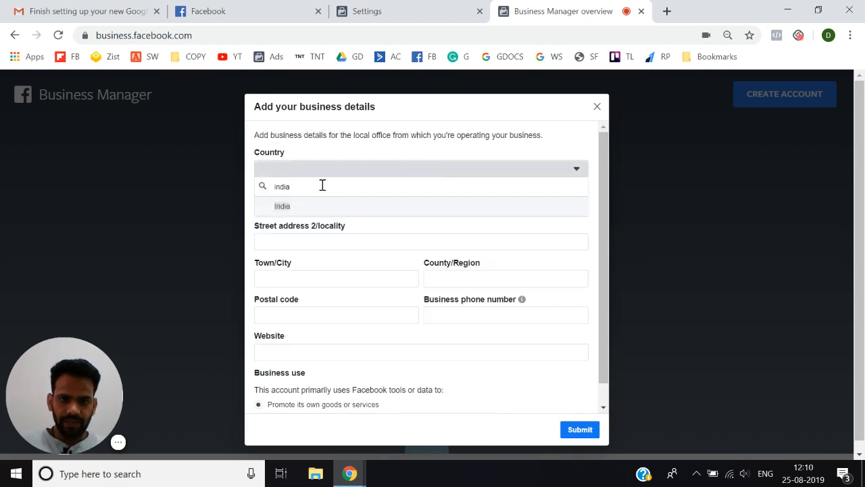
click(302, 208)
click(314, 209)
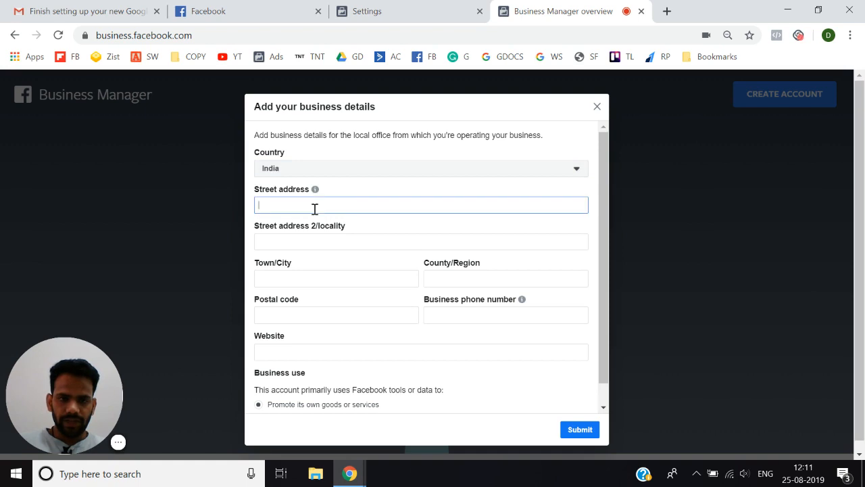
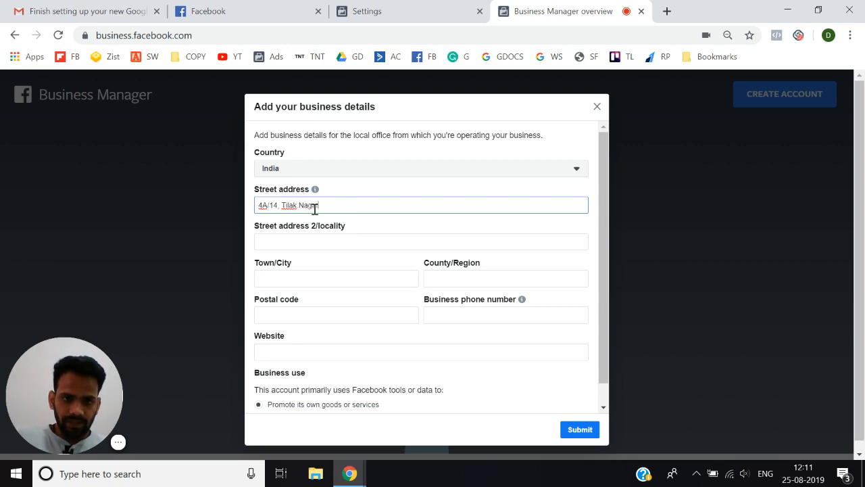
- Fill in the street address and the second address line with the nearby landmark in the business details
click(315, 248)
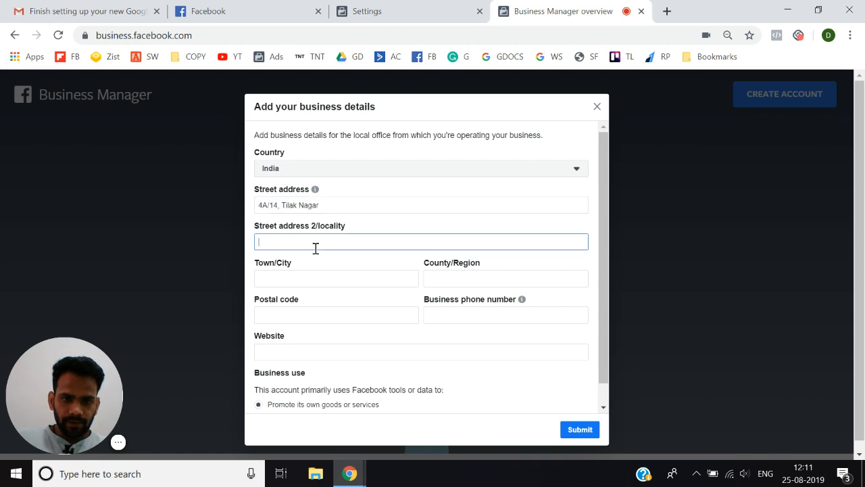
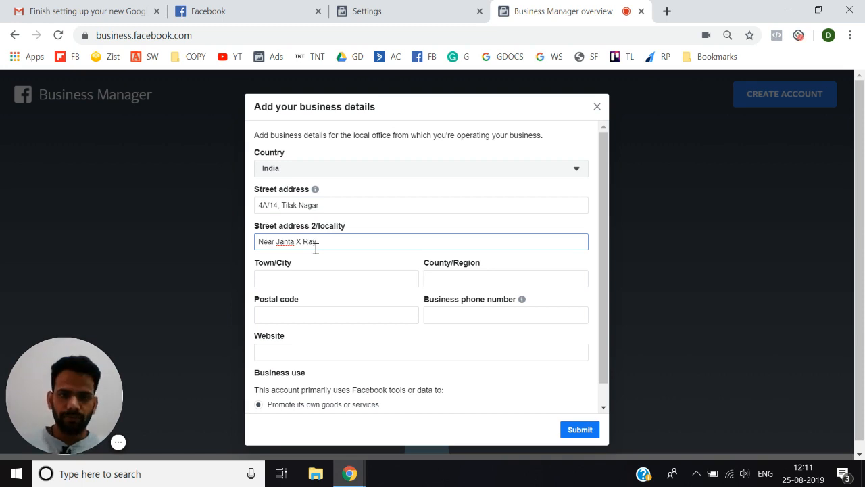
- Fill in the town, county/region and postal code of the business address
click(302, 279)
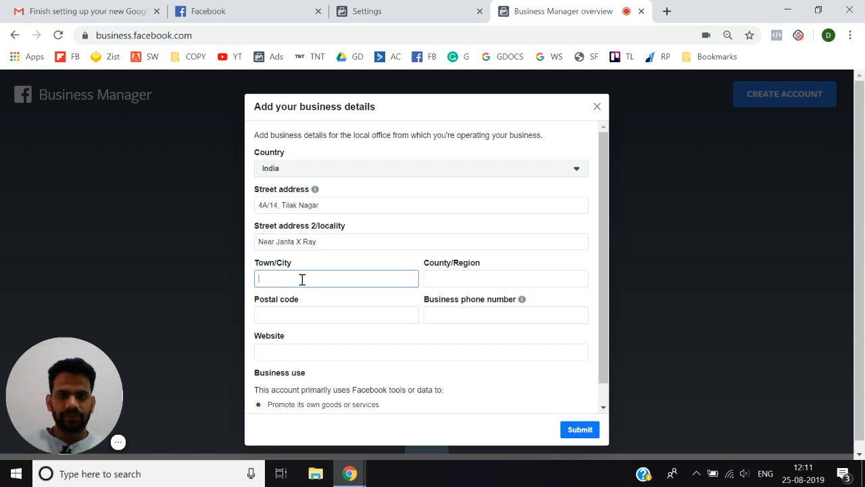
text(Delhi)
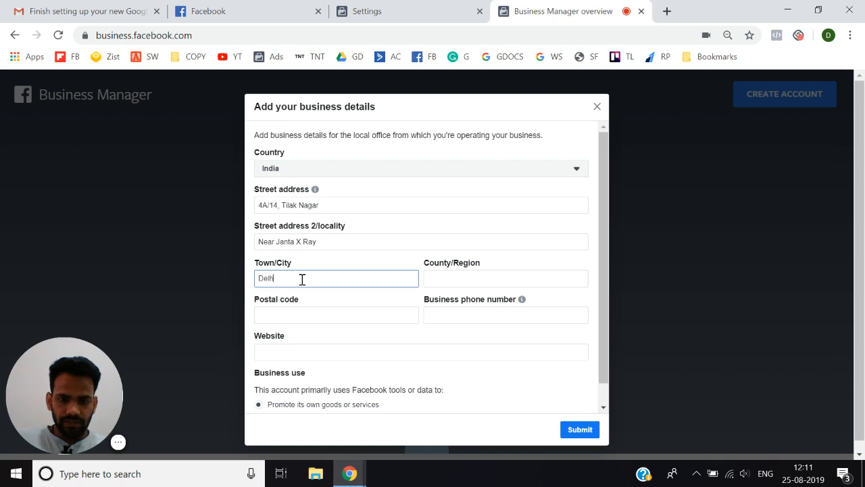
key(Tab)
text(India)
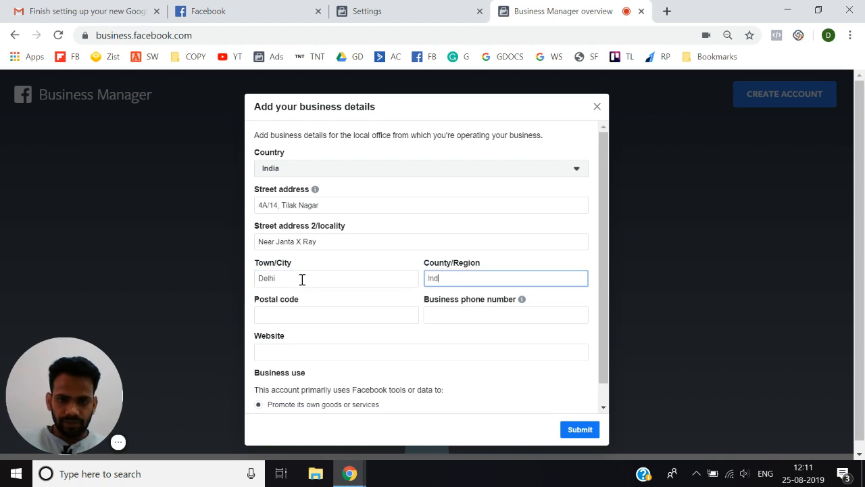
click(276, 330)
click(276, 315)
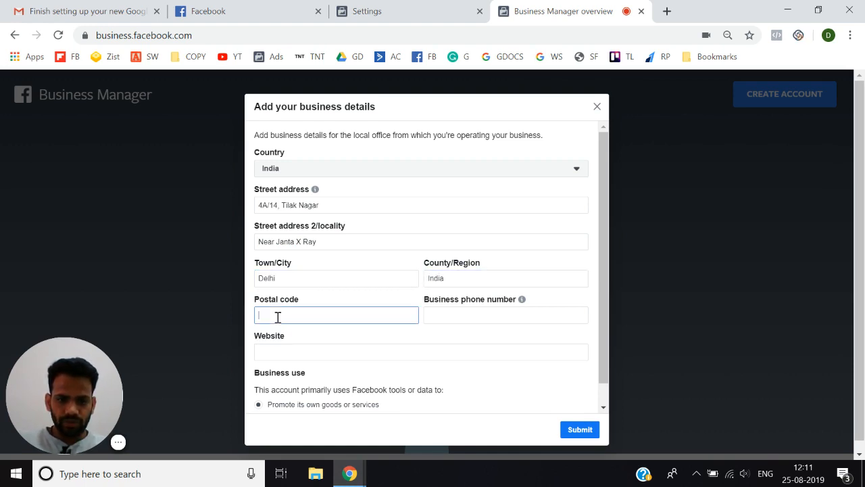
text(110018)
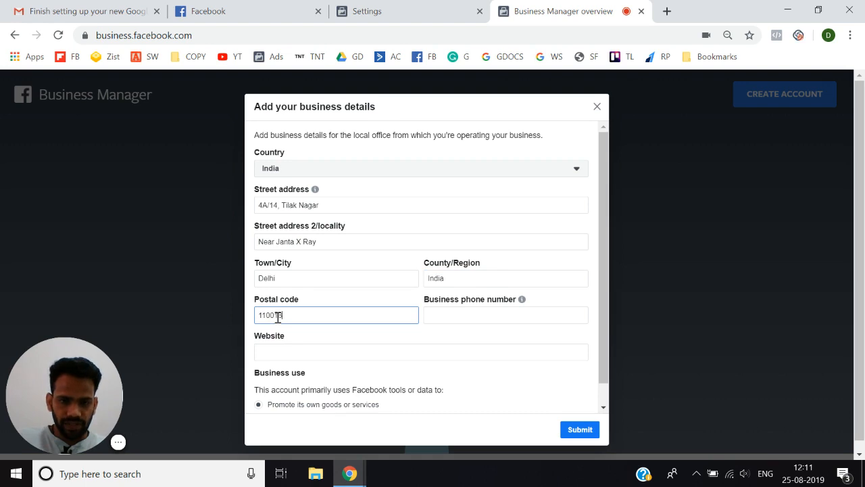
- Open the thinknthrive.in home page in a new browser tab and look up the business phone number
scroll(278, 317, down, 1)
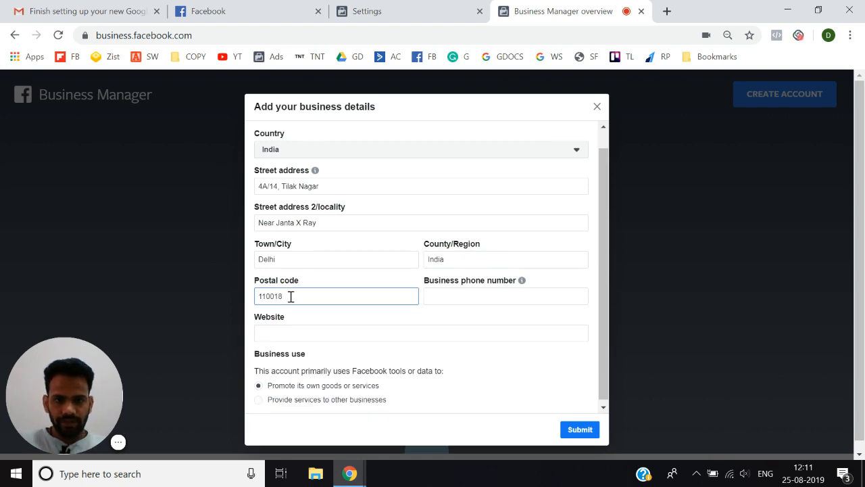
click(472, 303)
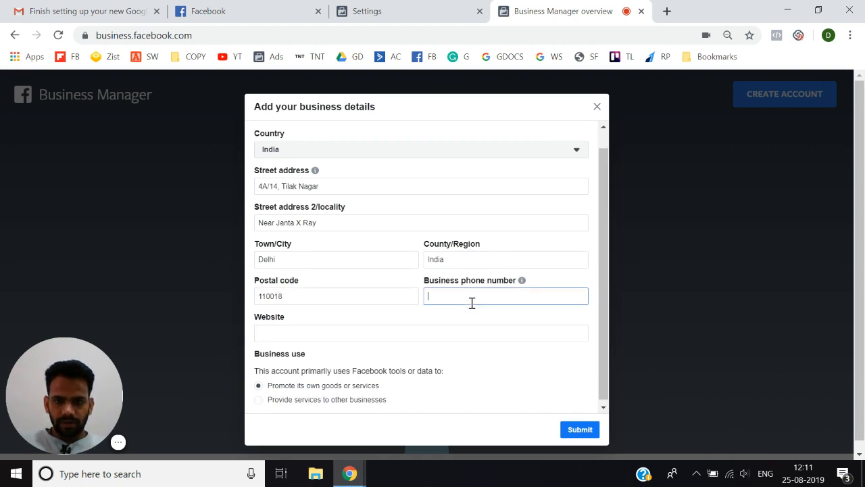
click(667, 11)
text(thi)
key(Right)
key(BackSpace)
key(BackSpace)
key(BackSpace)
key(BackSpace)
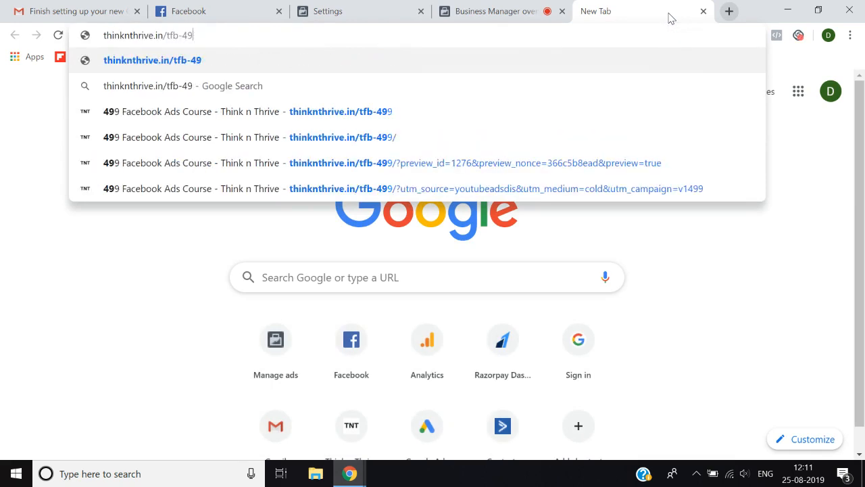
key(BackSpace)
key(BackSpace)
key(BackSpace)
text(/)
key(Return)
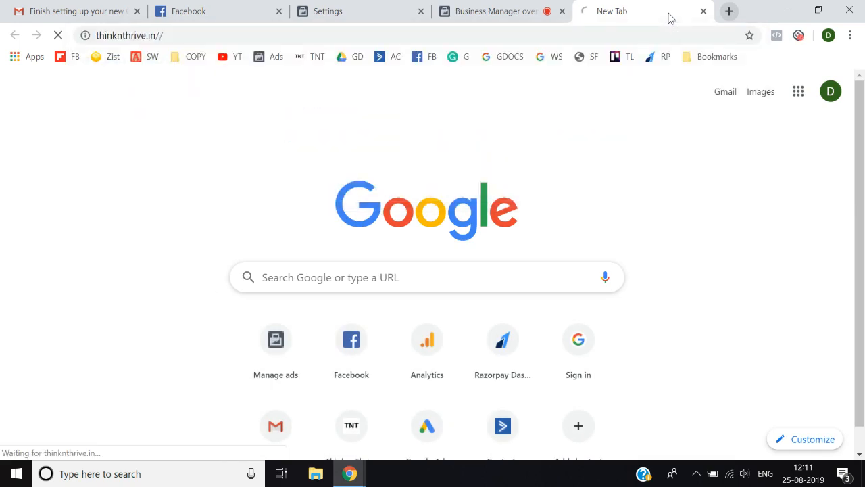
click(510, 12)
click(602, 12)
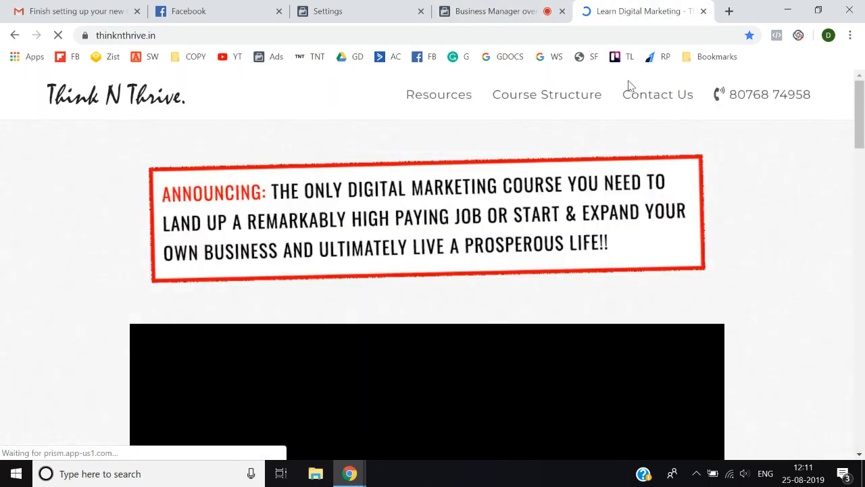
right_click(748, 99)
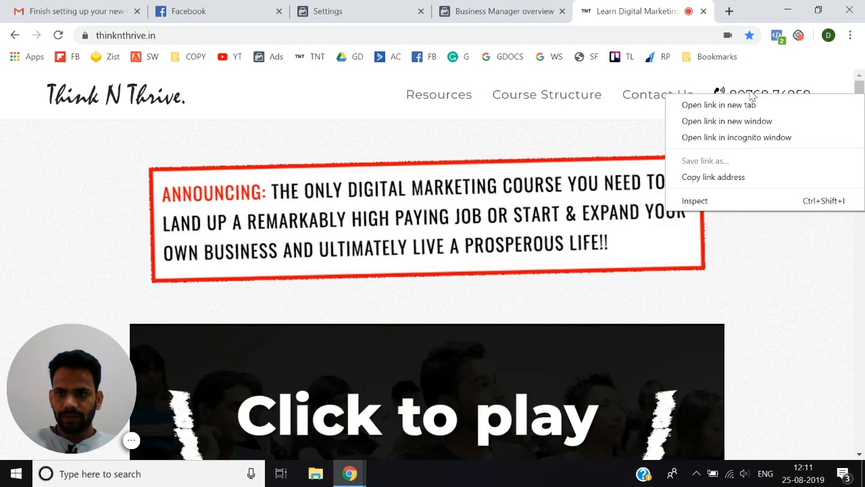
click(575, 143)
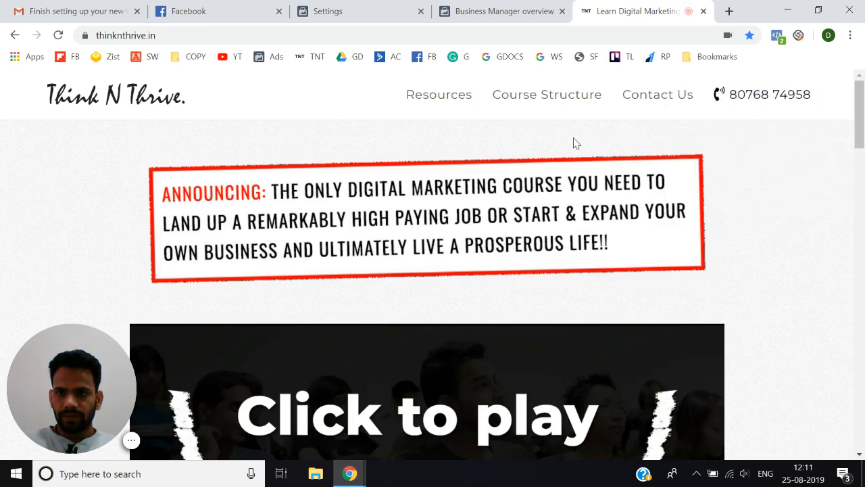
- Return to the Business Manager form and enter the phone number from the website as the business phone number
click(417, 6)
click(501, 11)
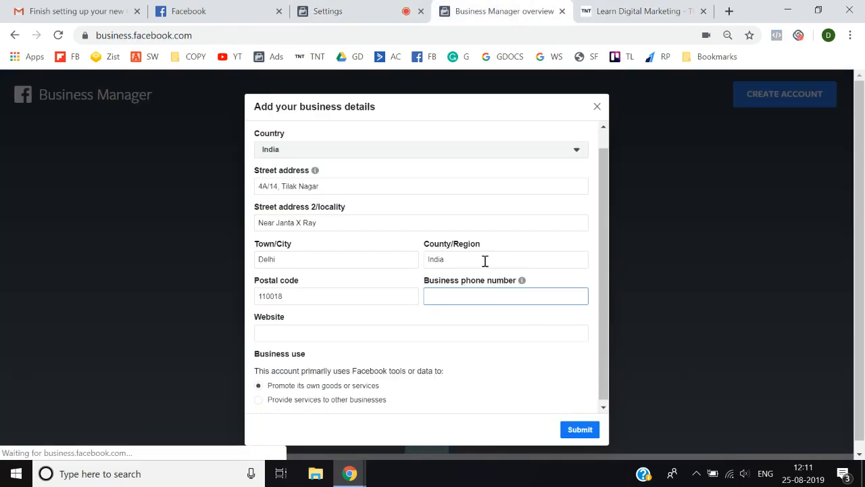
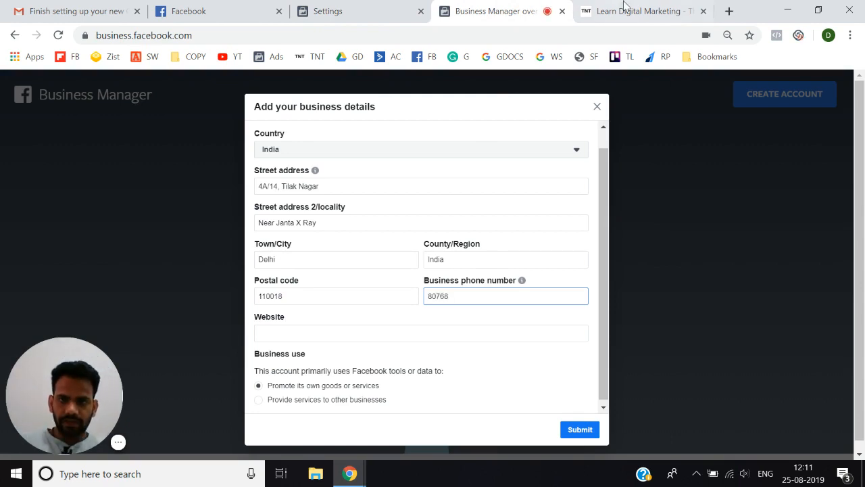
click(622, 8)
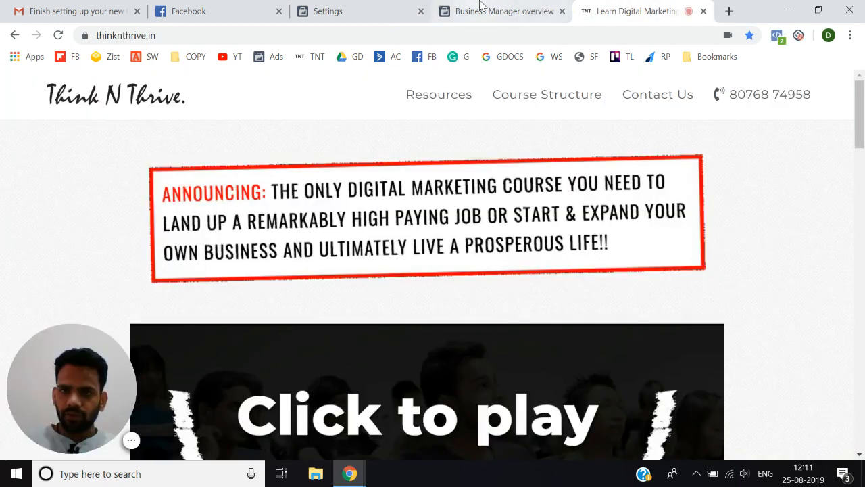
click(481, 9)
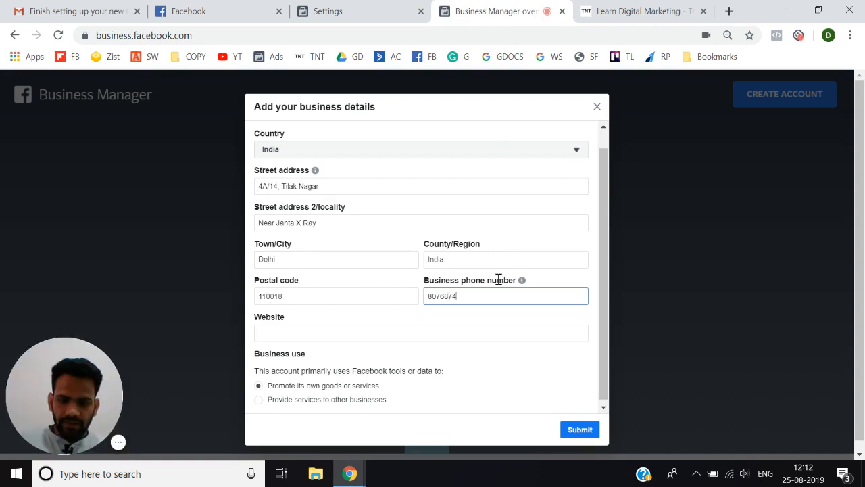
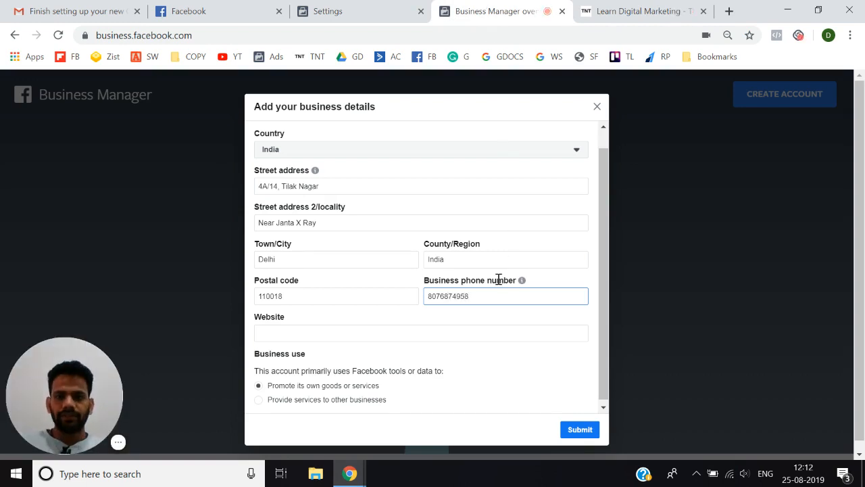
- Enter the business's marketing website address in the business details
scroll(416, 318, down, 1)
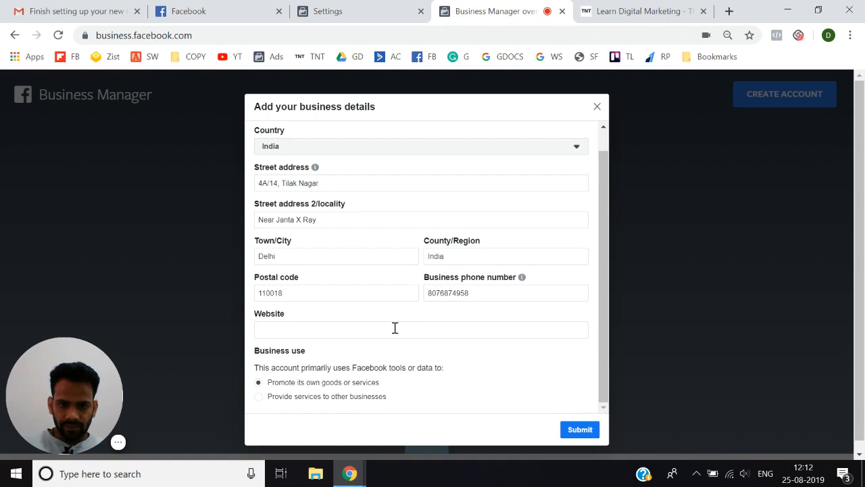
click(395, 328)
text(deep)
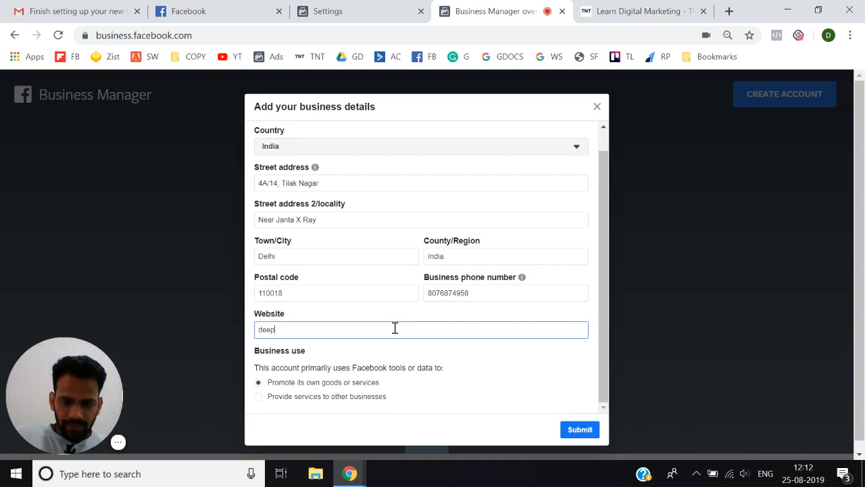
text(aksinghm)
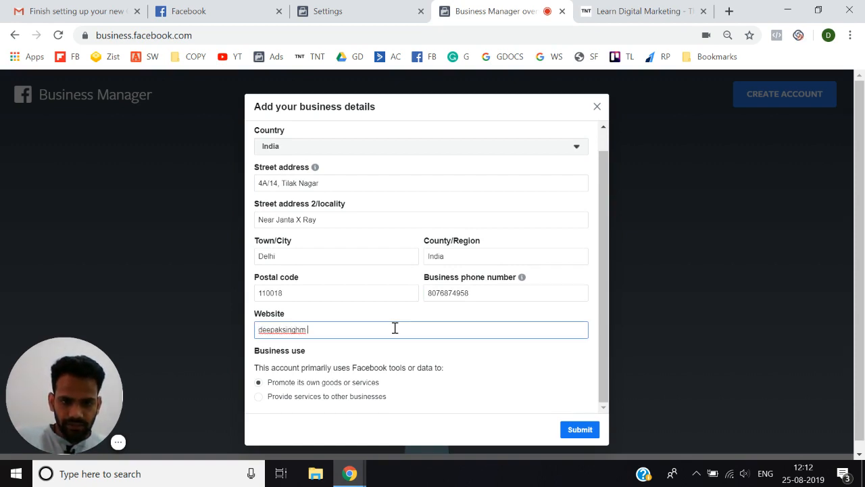
text(arketing.com)
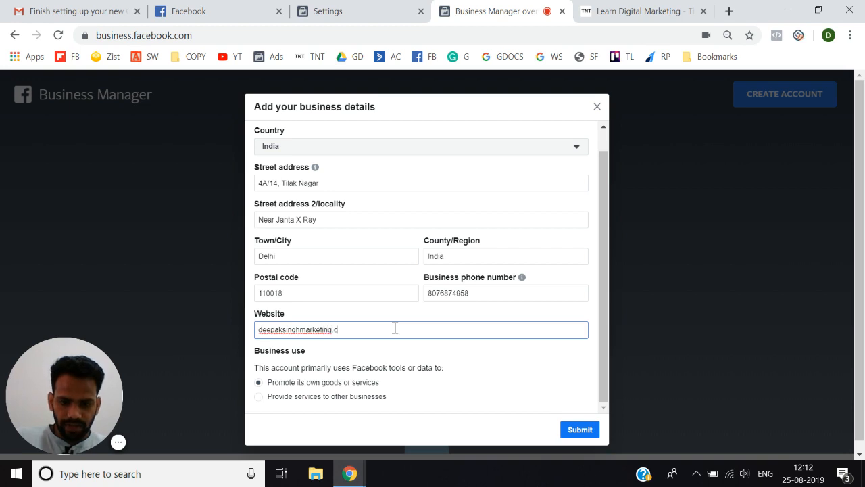
click(415, 315)
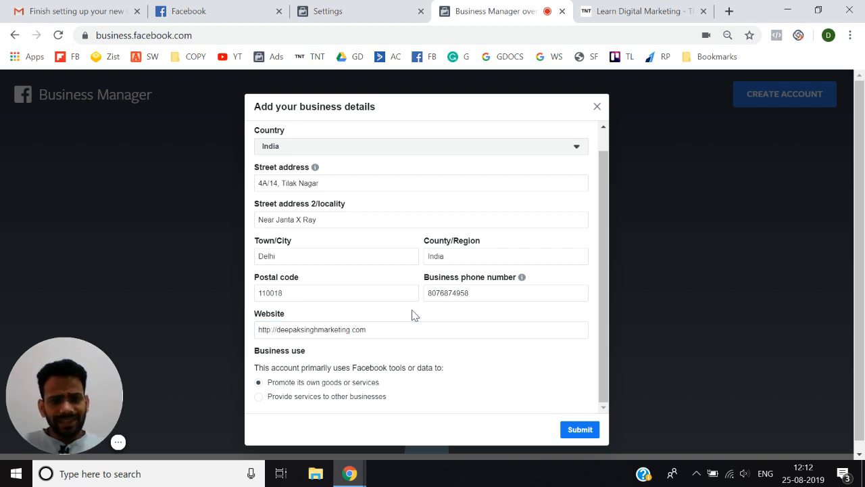
- Submit the business details with the business use left on promoting its own goods or services, and close the creation notice
scroll(414, 315, up, 1)
scroll(413, 310, down, 1)
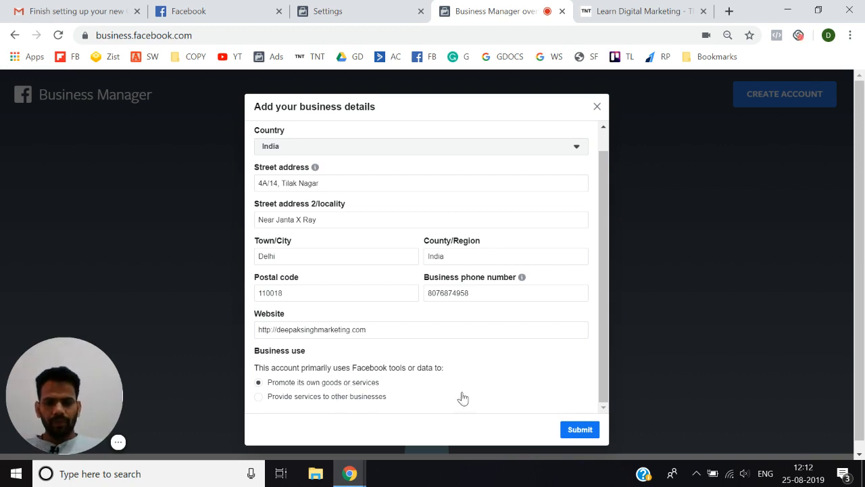
click(576, 430)
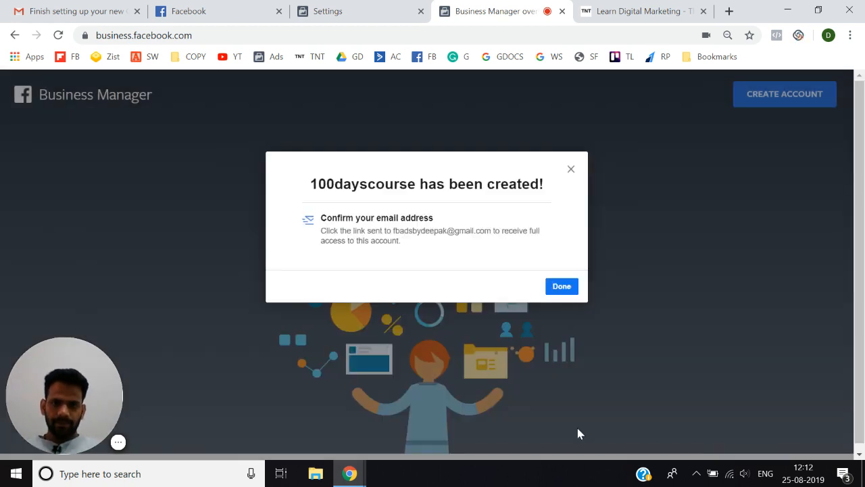
click(558, 291)
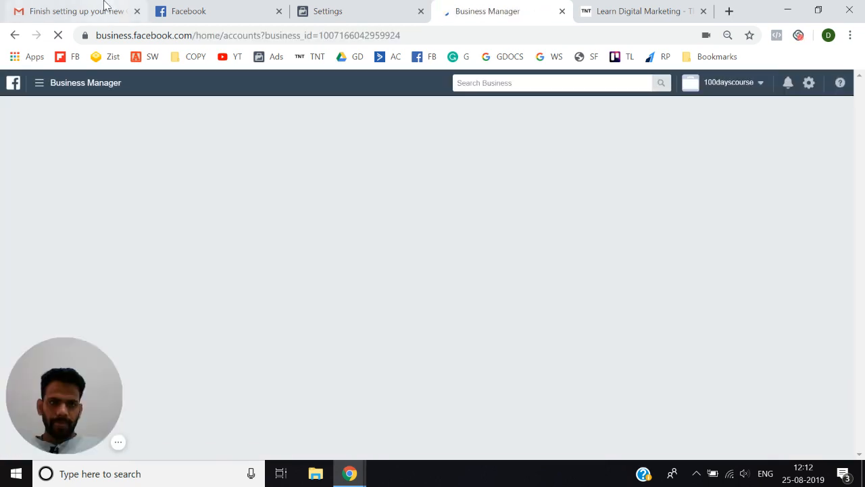
- Switch to Gmail, return to the inbox and show the Social messages
click(101, 11)
click(192, 130)
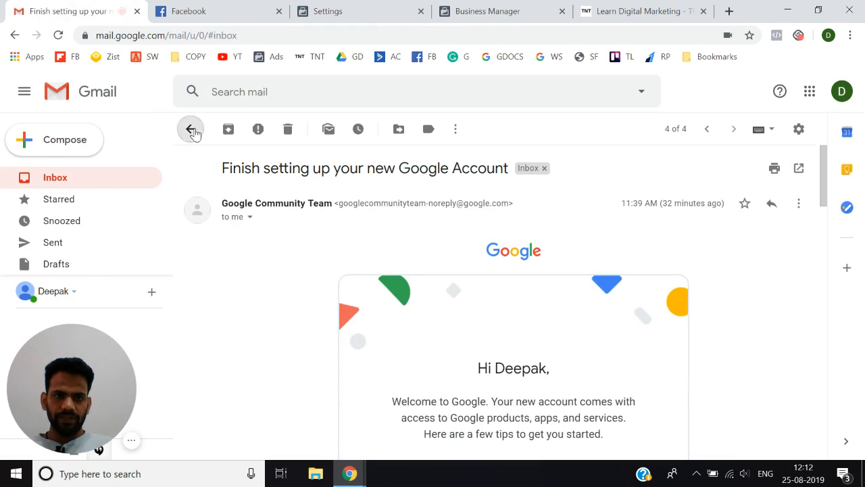
click(430, 169)
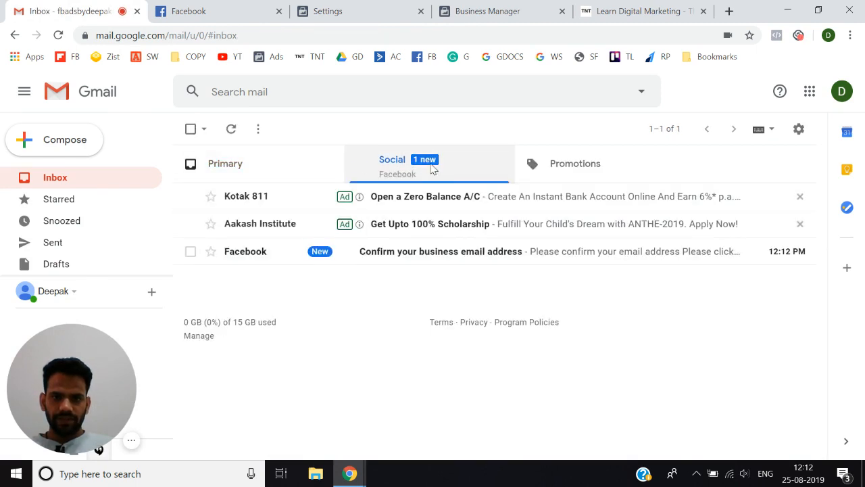
- Confirm the business email address from Facebook's confirmation message and return to the Business Manager home page
click(436, 264)
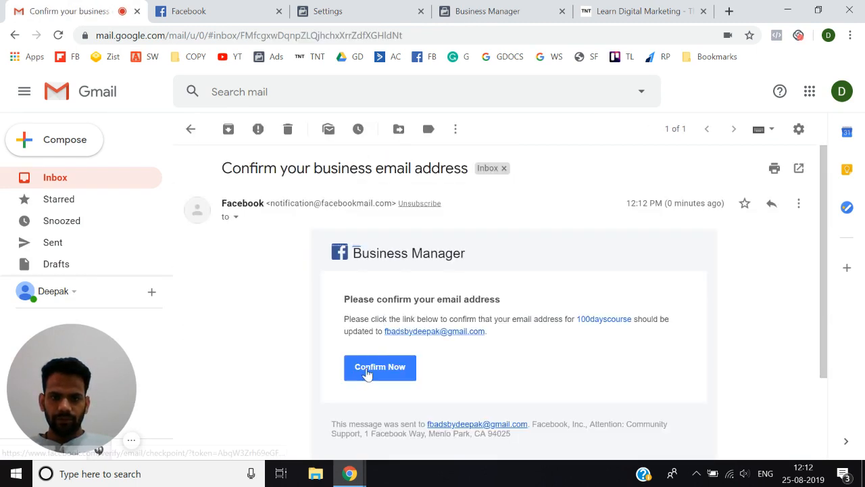
click(367, 371)
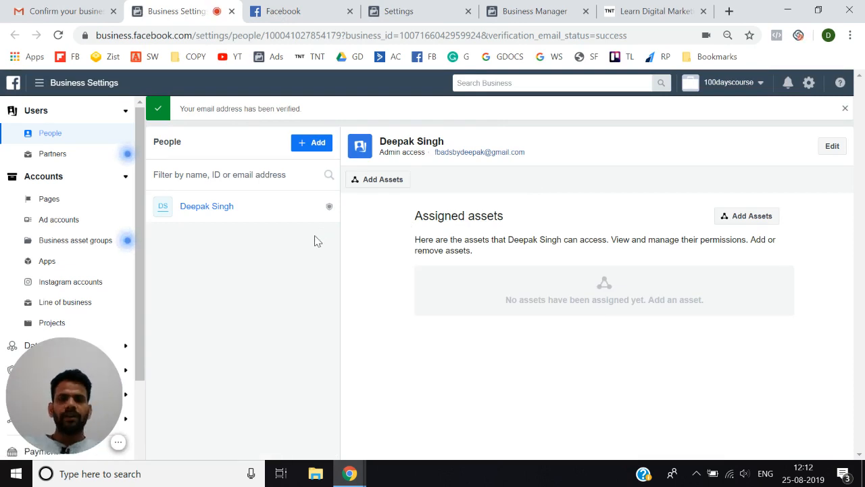
click(549, 7)
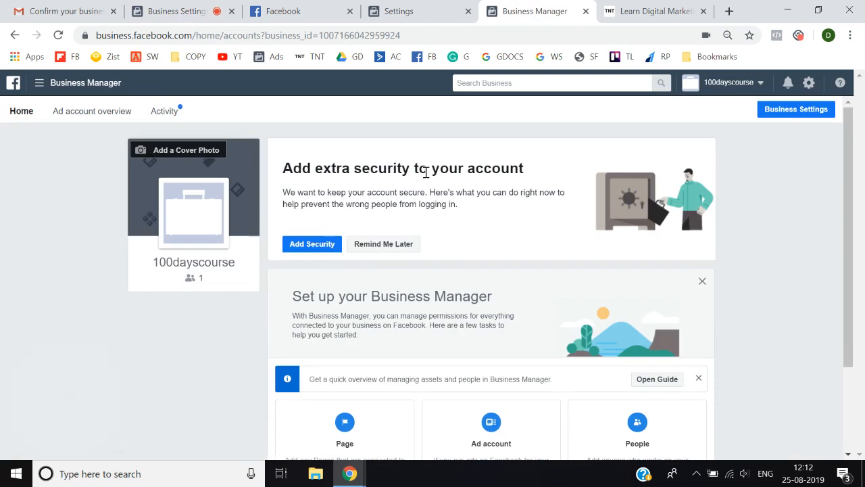
- Dismiss the Business Manager setup guide, postpone the extra security reminder and reload the home page
scroll(808, 158, down, 2)
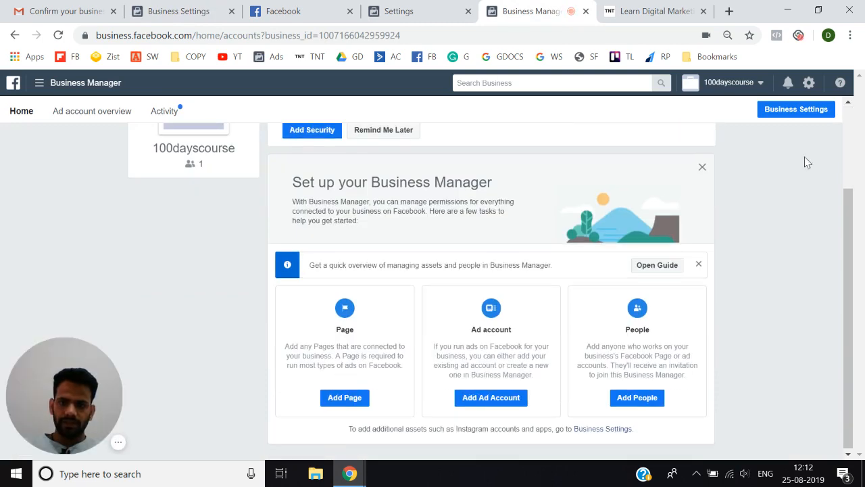
click(703, 167)
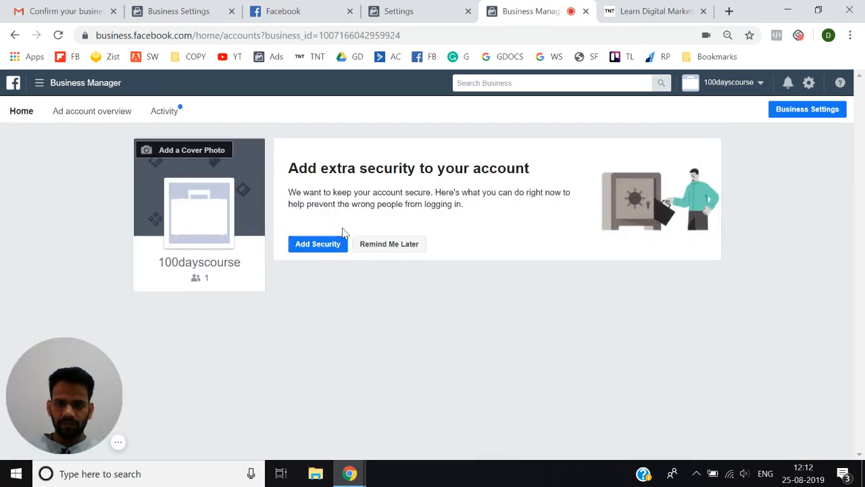
click(377, 249)
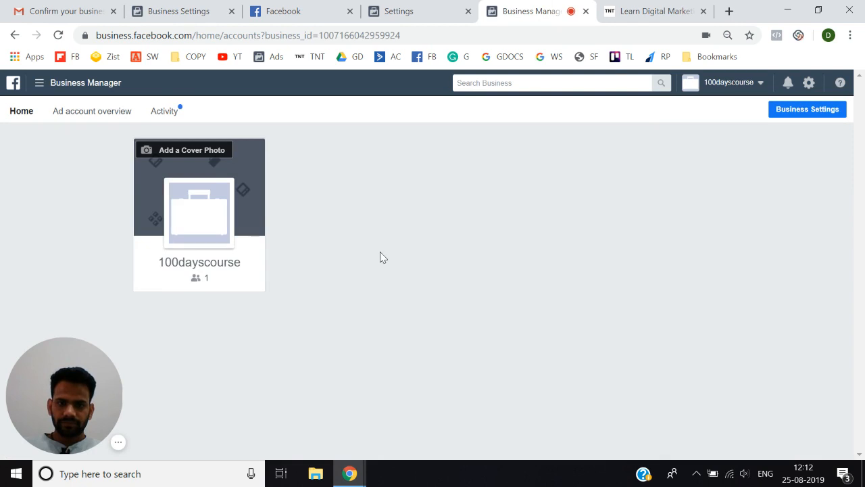
click(58, 34)
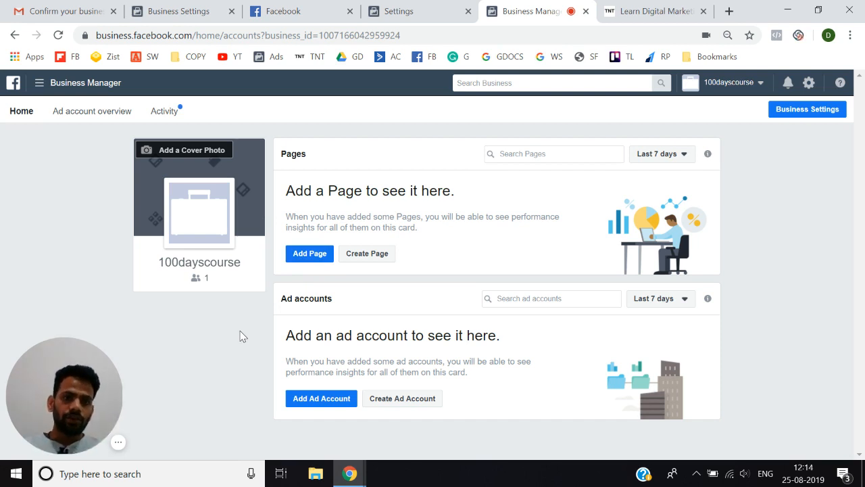
- Start adding a Page to Business Manager, then copy the web address of the Digital Marketing Community - DMC Page from Facebook
click(321, 258)
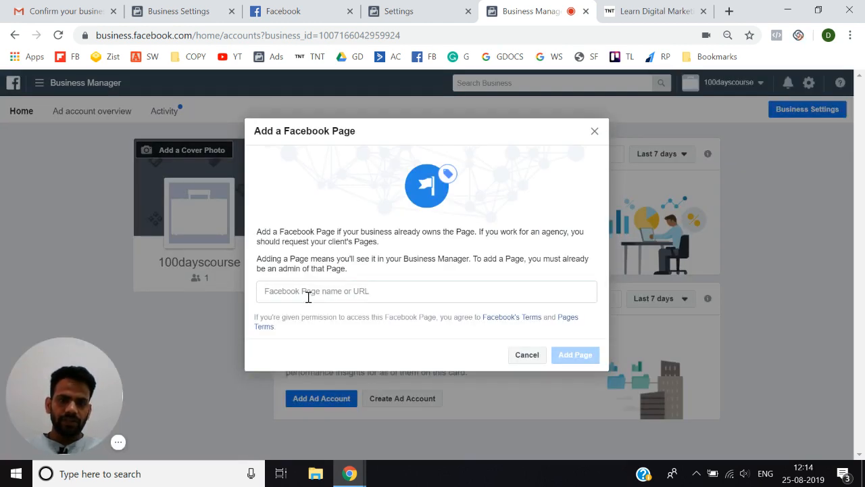
click(308, 297)
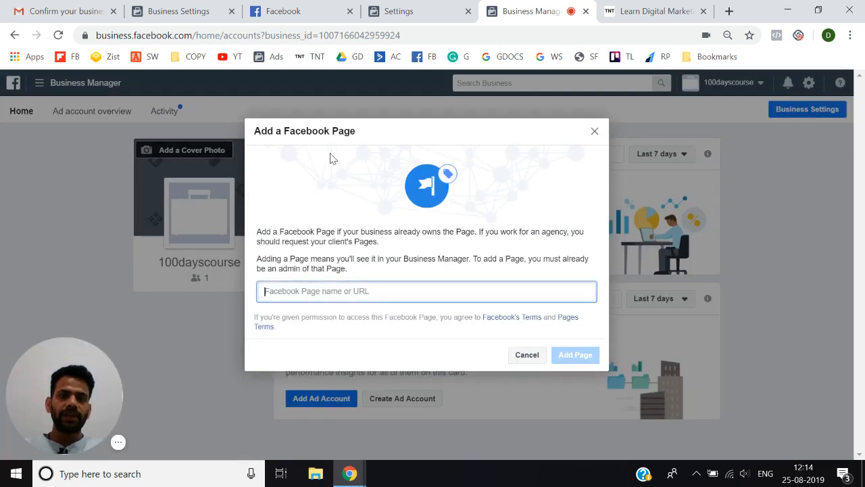
click(304, 9)
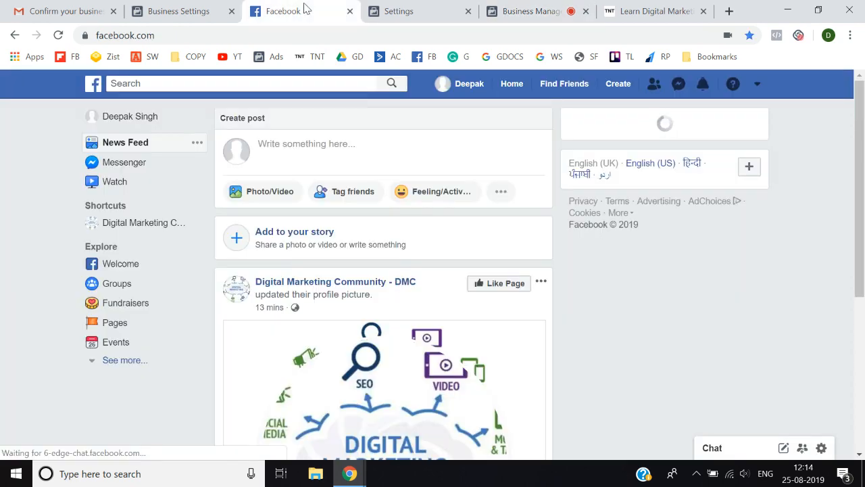
click(129, 226)
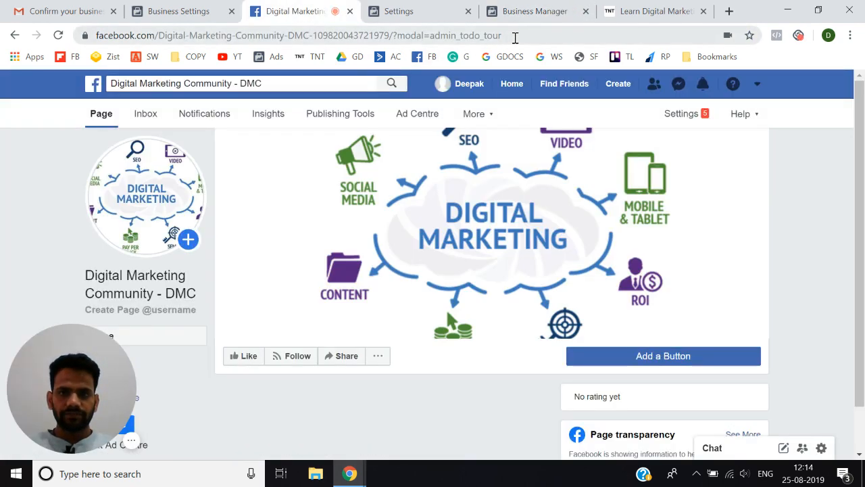
click(515, 37)
key(ctrl+c)
- Paste the copied Page address into the Business Manager Page form and remove its "?modal=admin_todo_tour" ending
click(534, 11)
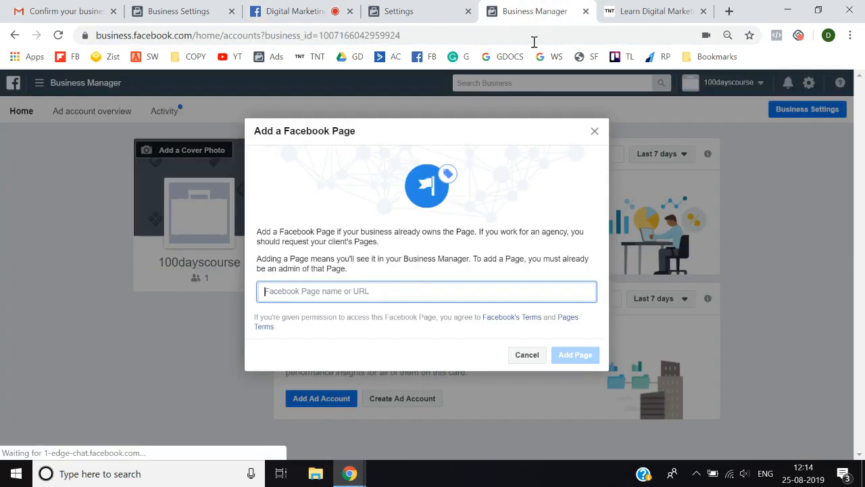
key(ctrl+v)
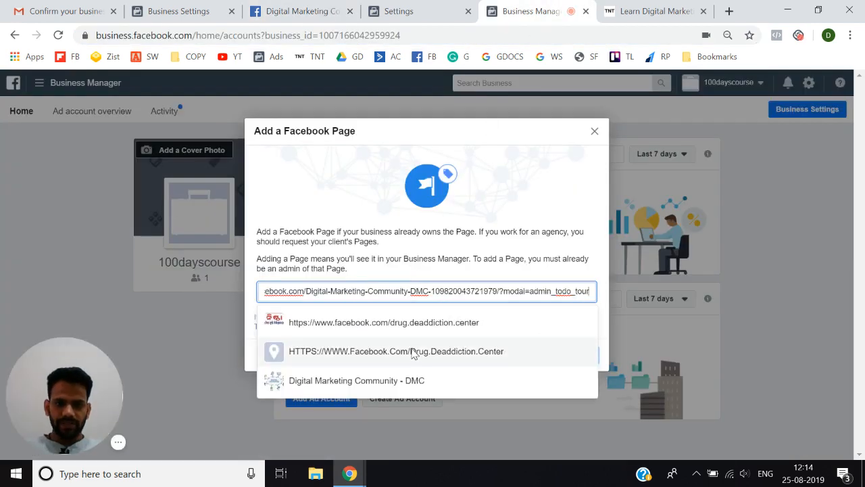
click(430, 294)
key(BackSpace)
key(BackSpace)
key(BackSpace)
key(BackSpace)
key(BackSpace)
key(BackSpace)
key(BackSpace)
key(BackSpace)
key(BackSpace)
key(BackSpace)
key(BackSpace)
key(BackSpace)
key(BackSpace)
key(BackSpace)
key(BackSpace)
key(BackSpace)
key(BackSpace)
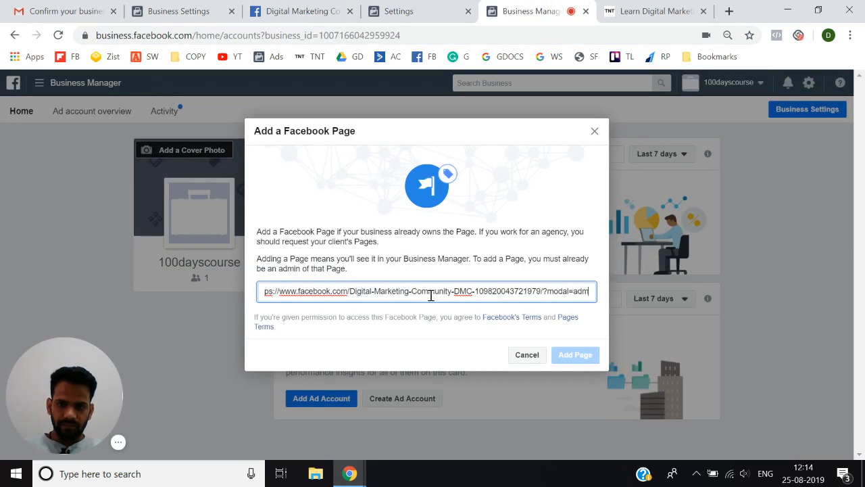
key(BackSpace)
key(BackSpace)
key(BackSpace)
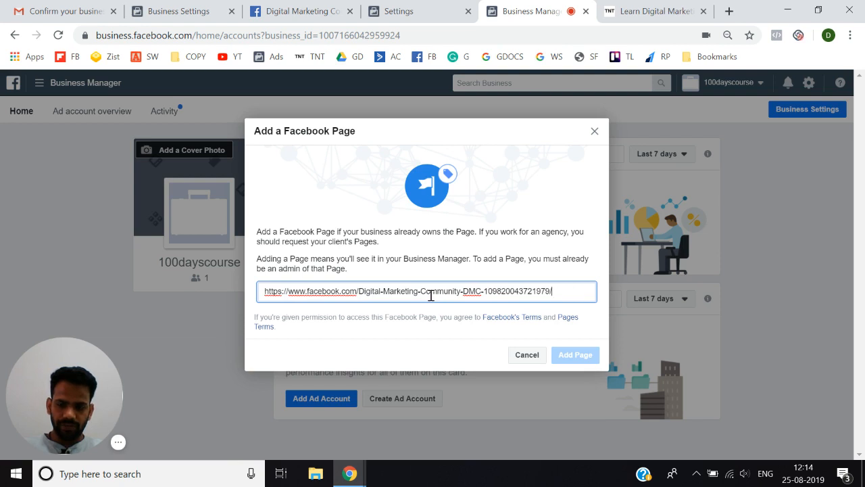
- Add the matching Digital Marketing Community - DMC Page to Business Manager, close the notice and reload the home page
click(398, 322)
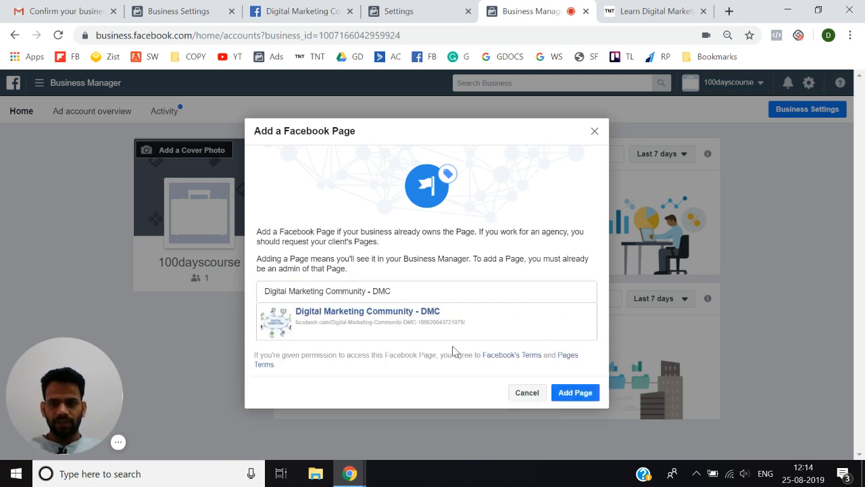
click(574, 394)
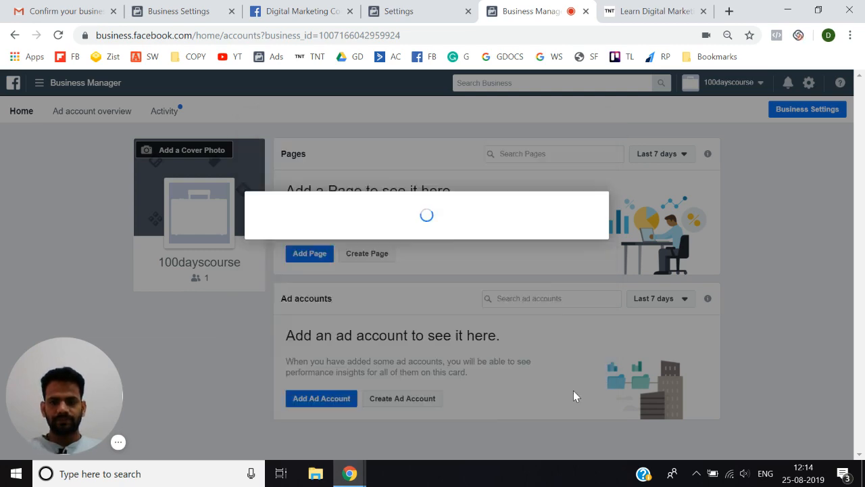
click(427, 294)
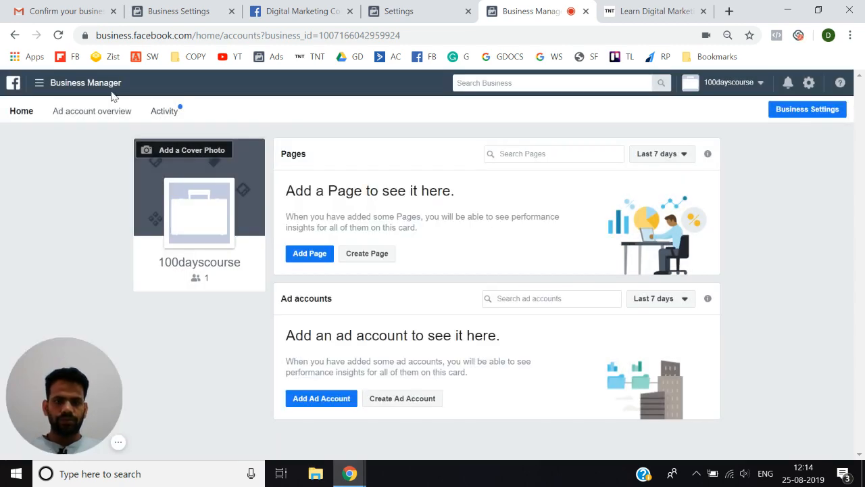
click(58, 36)
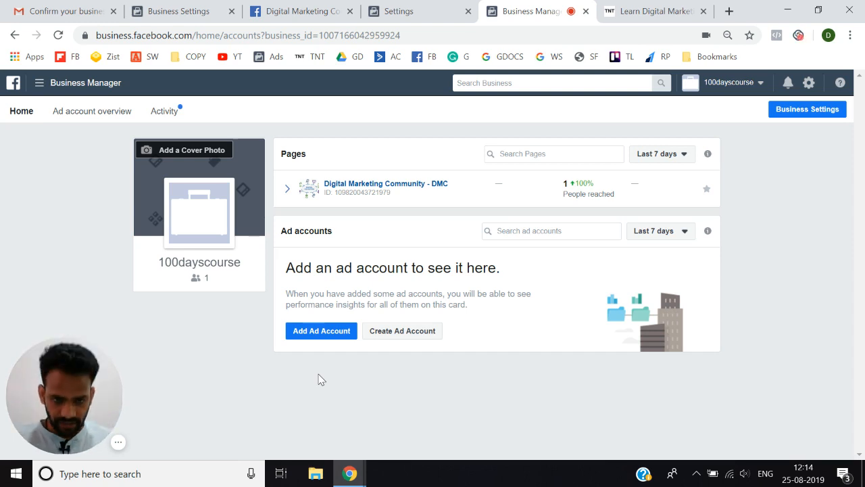
- Start adding an existing ad account to Business Manager, then open ad creation from Facebook to reach the account's ID
click(319, 333)
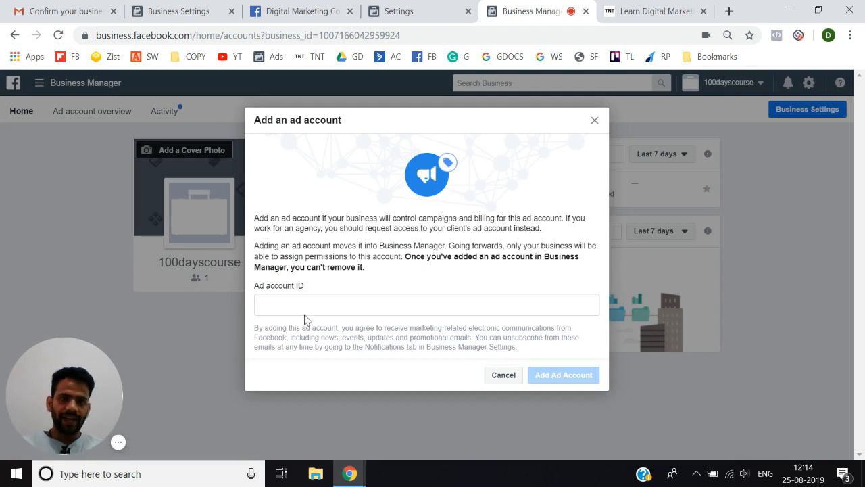
click(295, 305)
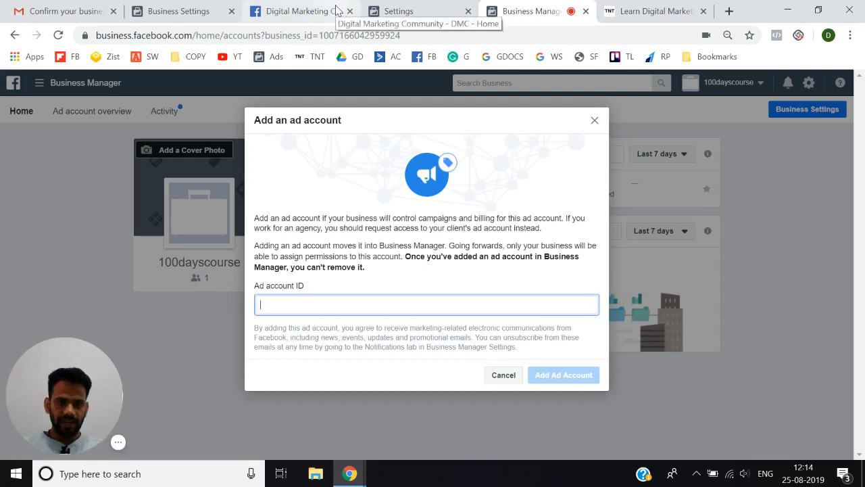
click(337, 11)
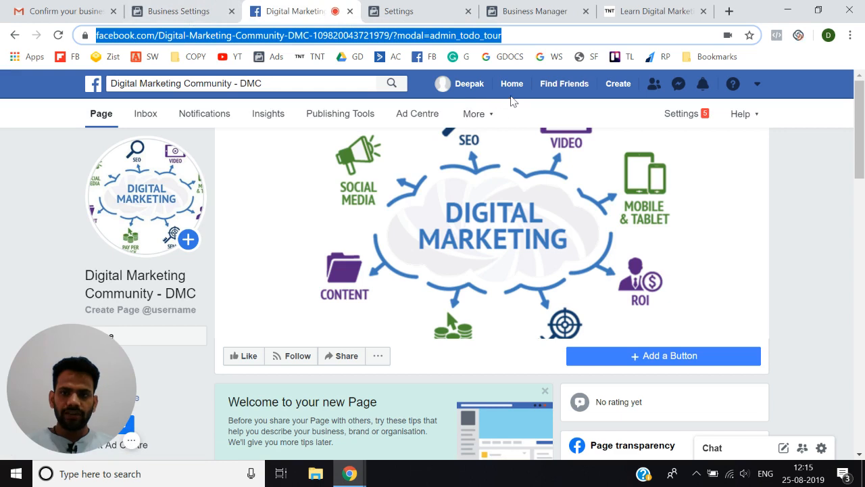
click(618, 84)
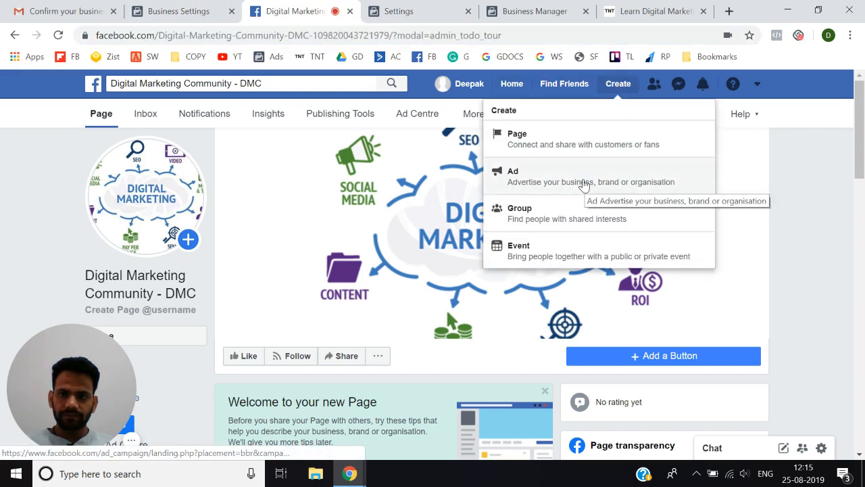
click(503, 94)
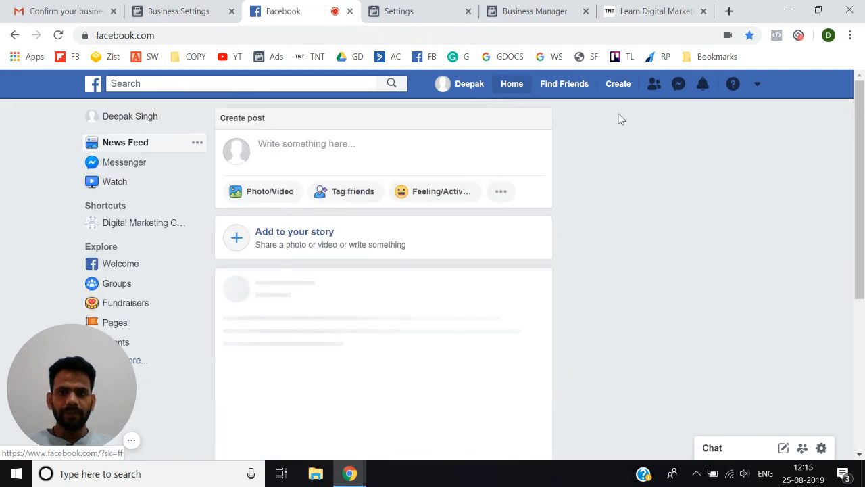
click(756, 87)
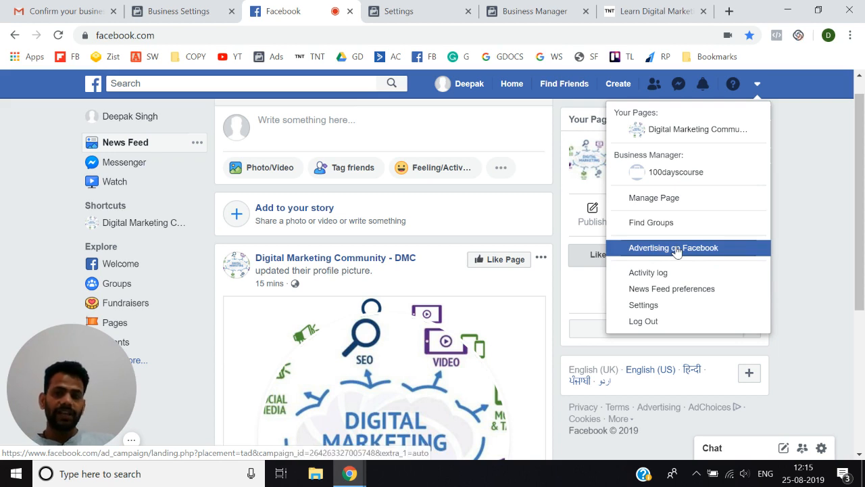
click(619, 84)
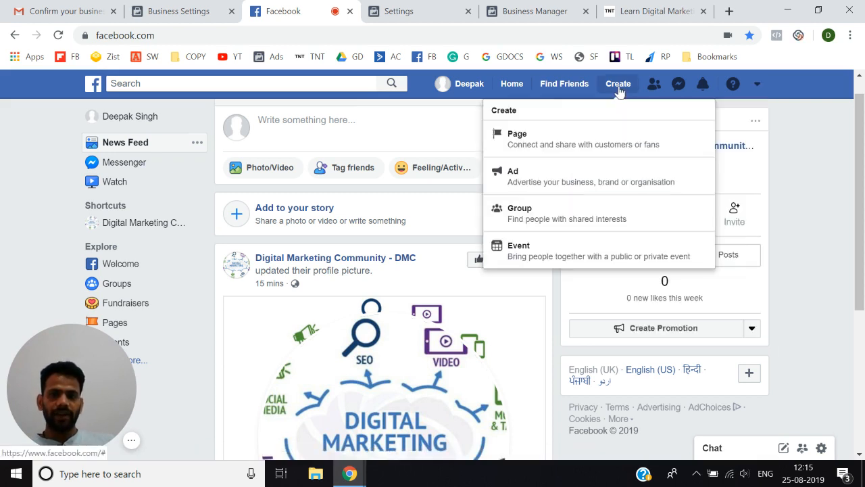
click(539, 198)
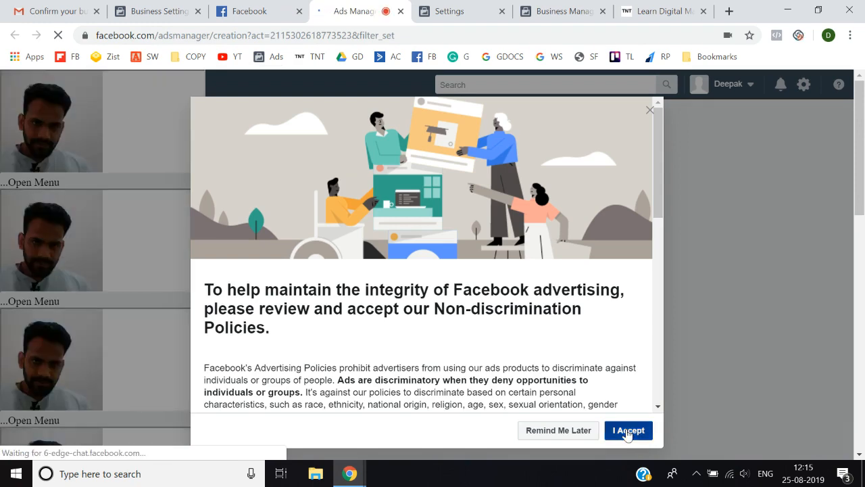
- Accept the Non-discrimination Policies in Ads Manager and close the acknowledgement and the saved campaign draft summary
click(628, 433)
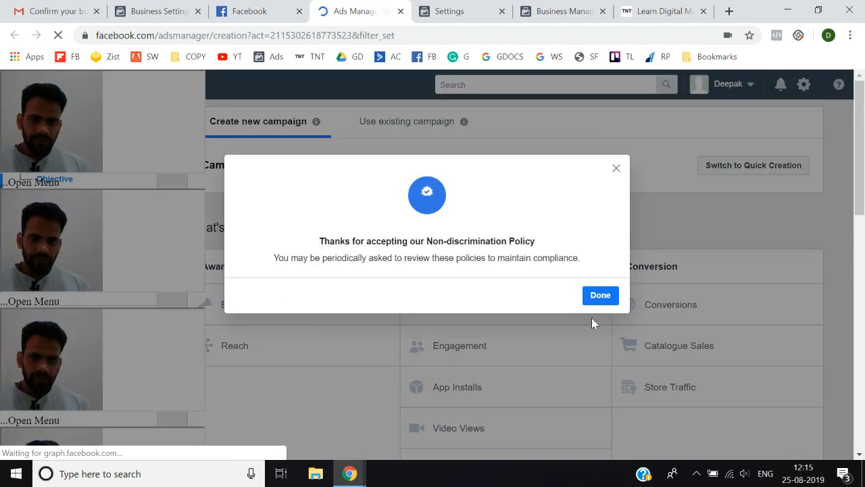
click(599, 296)
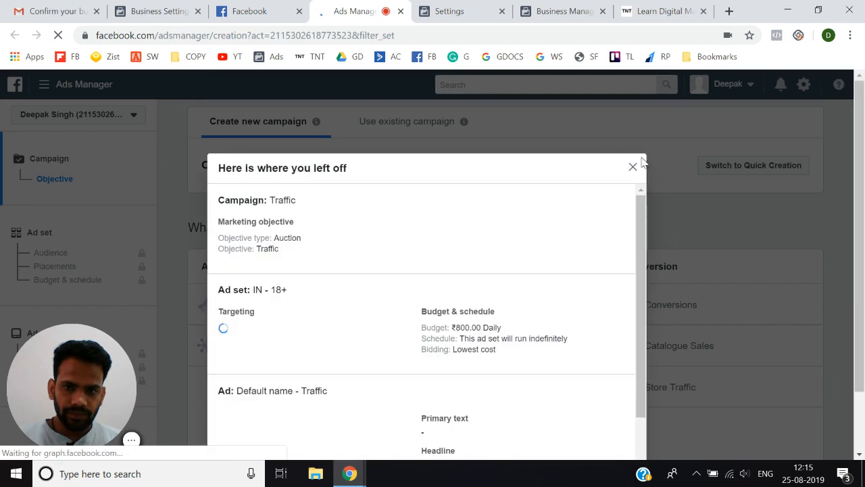
click(631, 168)
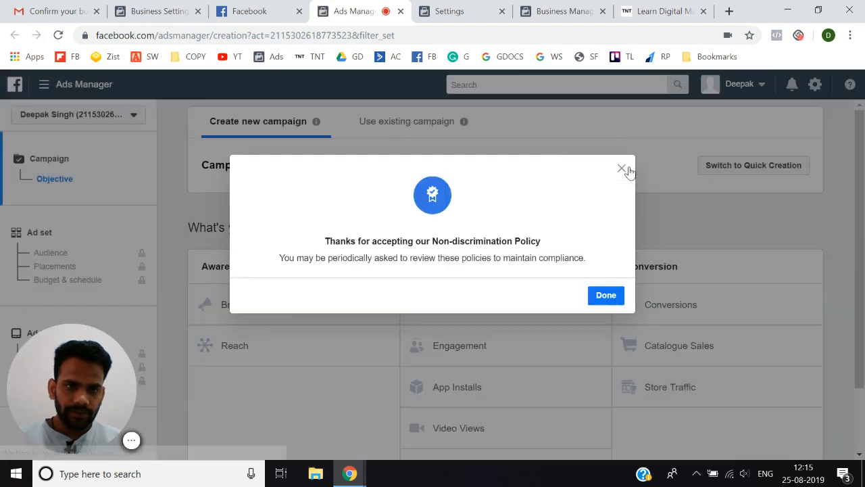
click(604, 295)
- Check the personal ad account's number in the account list and copy it from the Ads Manager page address
click(106, 120)
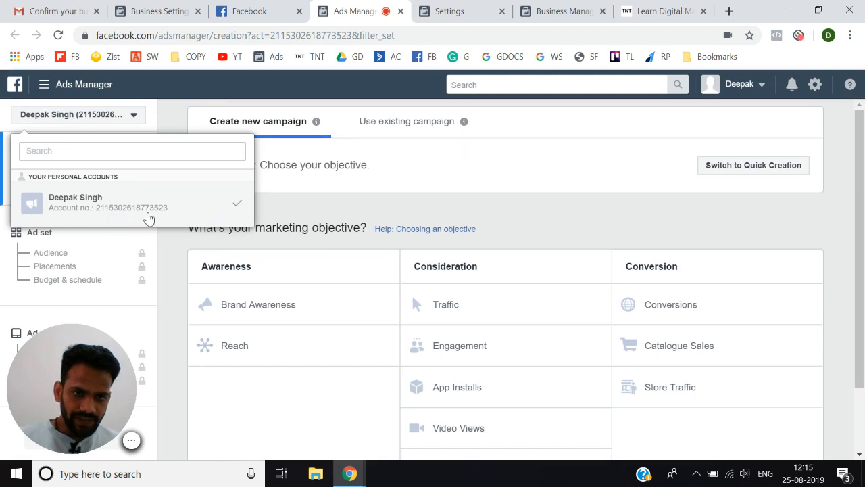
click(171, 247)
drag(273, 37, 352, 38)
key(ctrl+f)
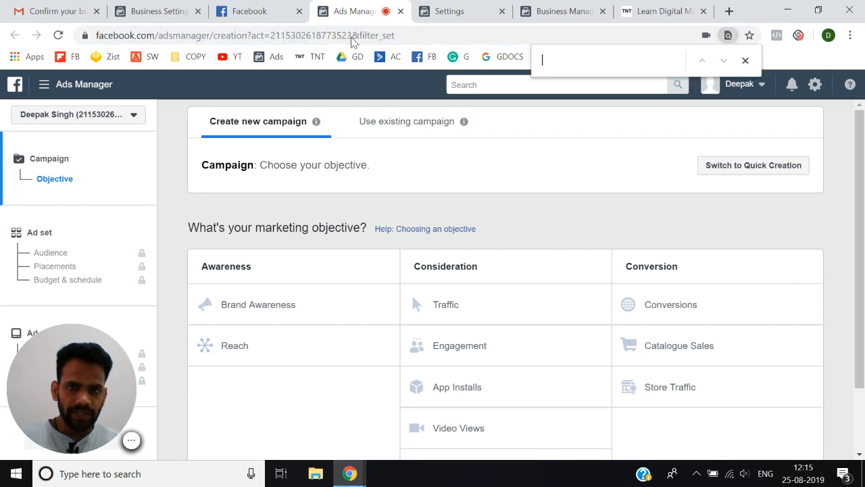
key(Escape)
- Return to Business Manager, paste the copied ad account ID and try to add the account
click(571, 11)
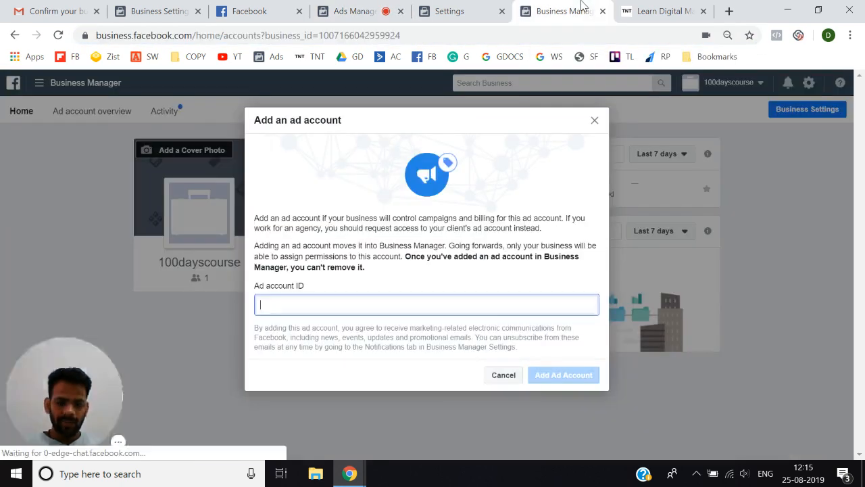
key(ctrl+v)
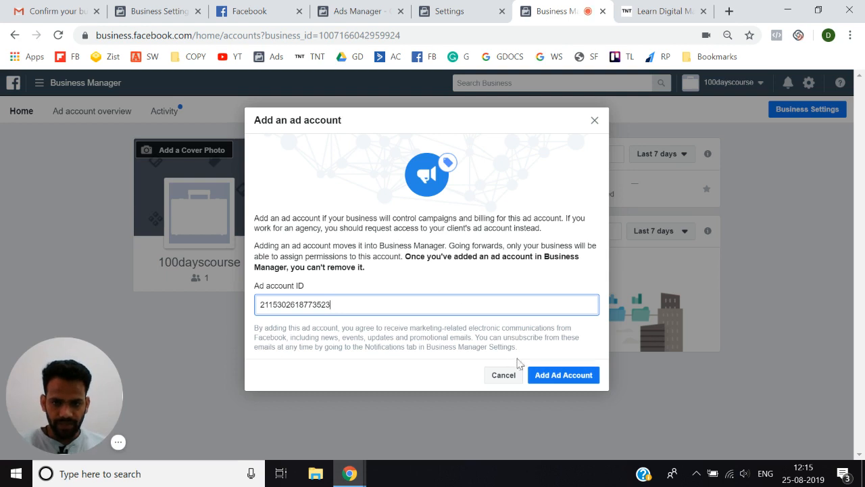
click(554, 376)
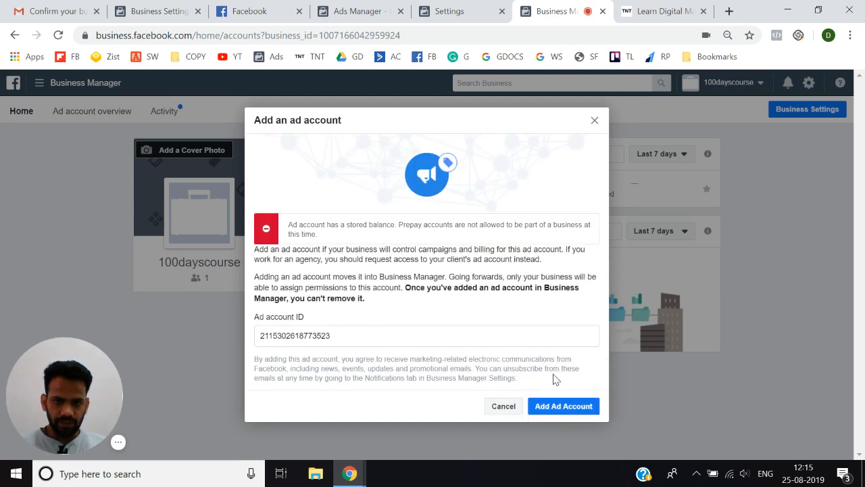
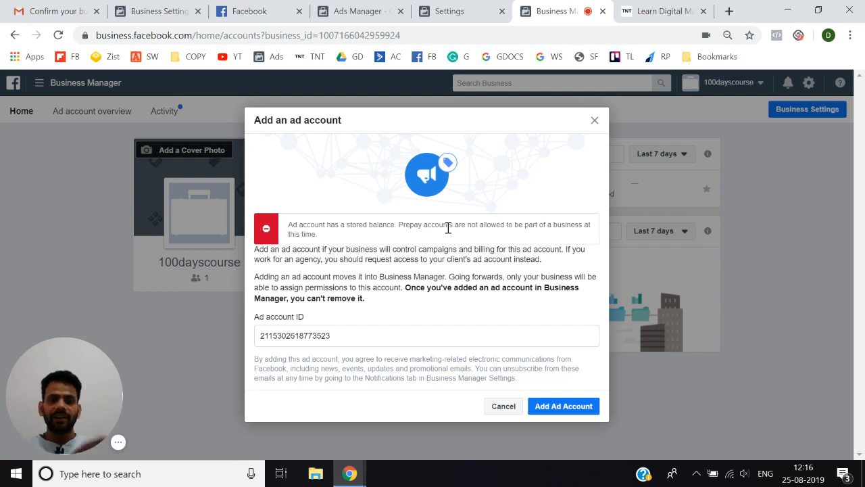
- Abandon adding the existing ad account and start creating one named "100 Days Course by" followed by the owner's first name
click(596, 124)
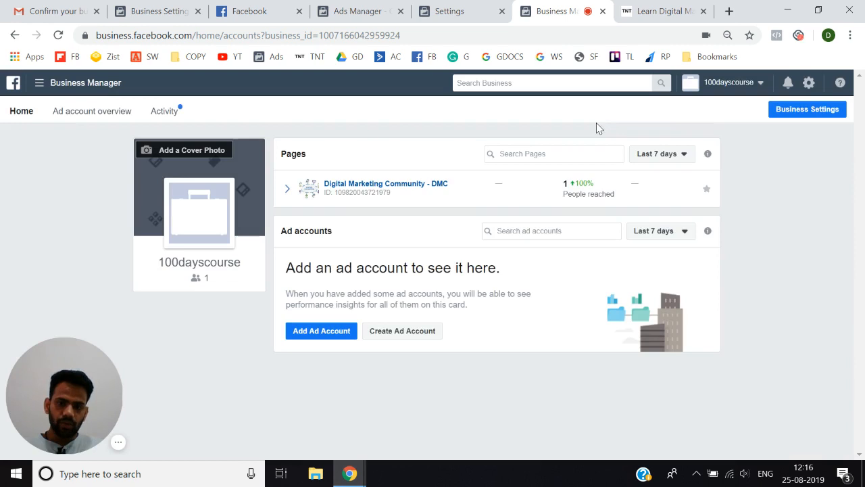
click(396, 338)
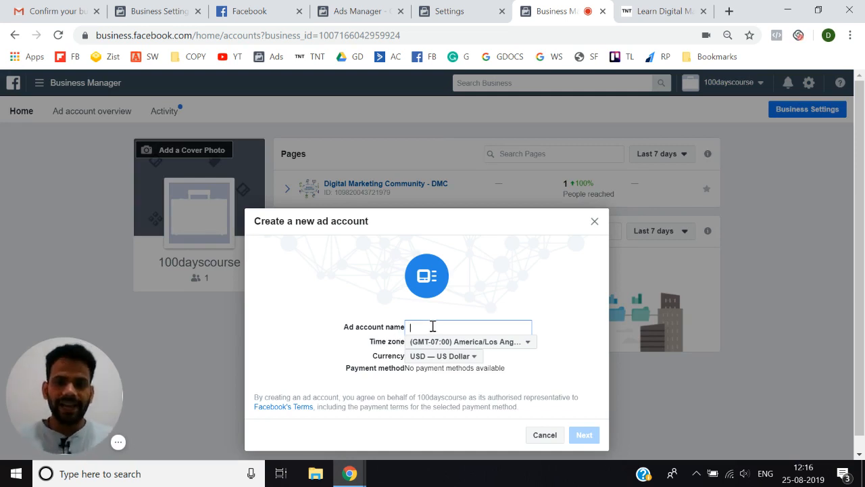
text(100)
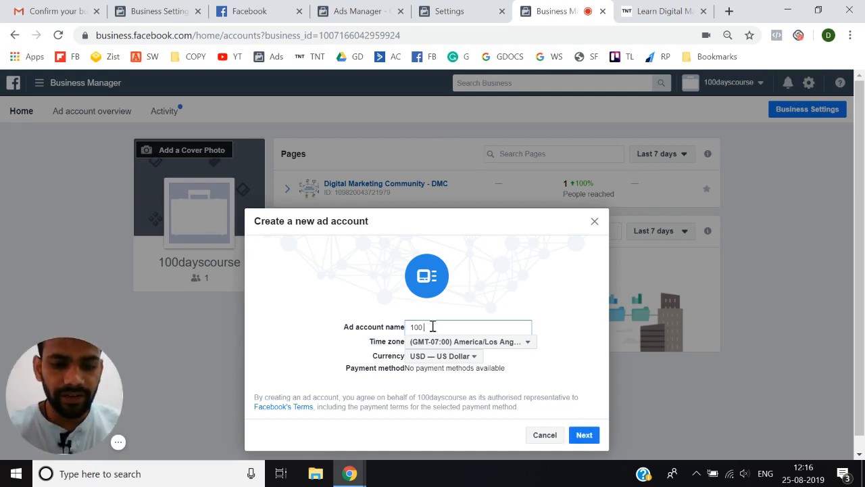
text( Days Cou)
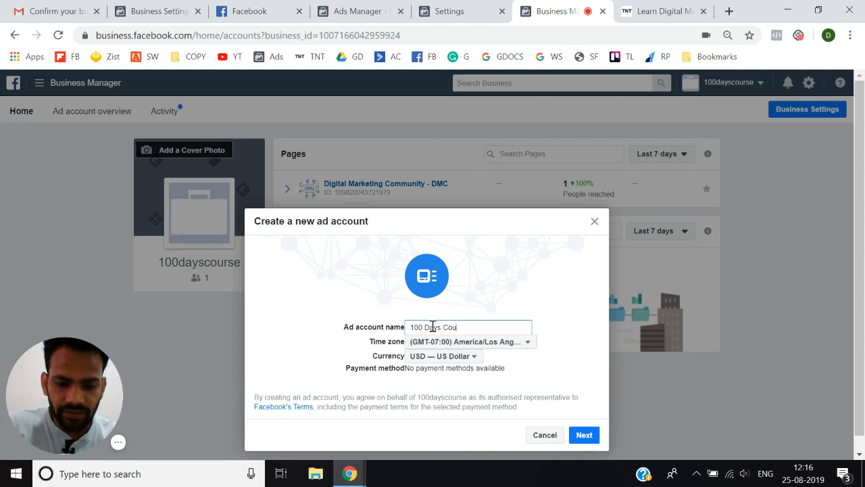
text(rse by deepak)
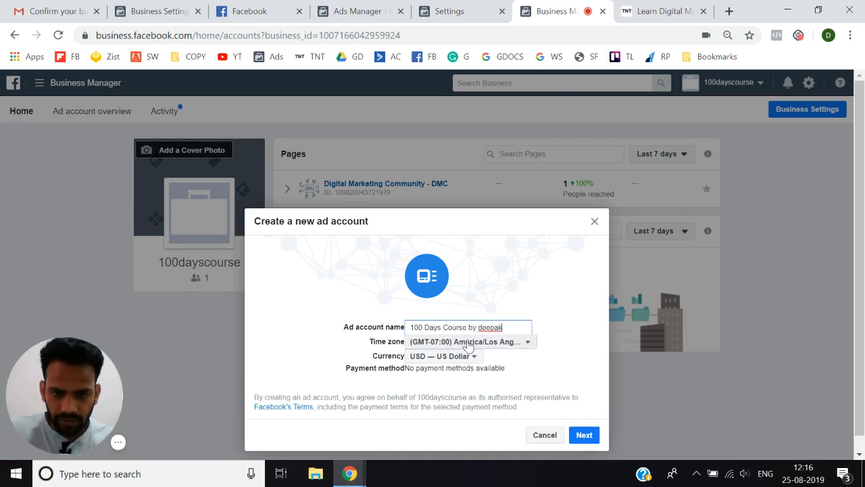
- Set the new ad account's time zone to (GMT+05:30) Asia/Colombo and its currency to INR — Indian Rupee
click(469, 345)
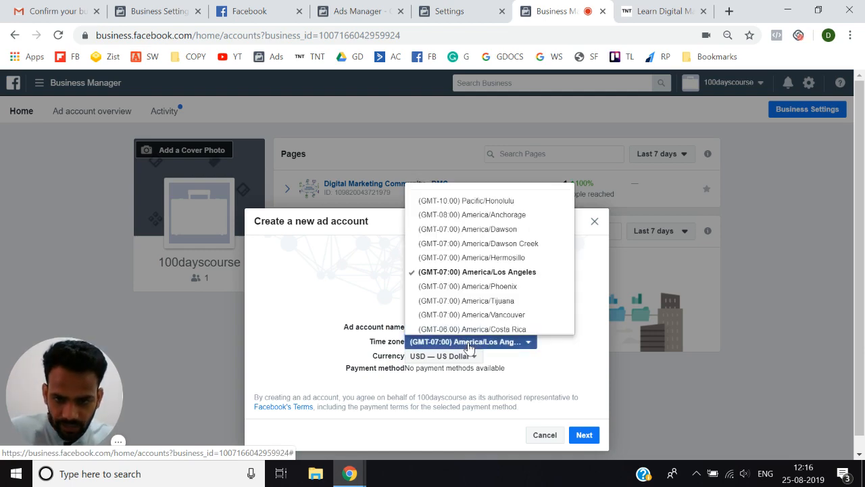
scroll(489, 315, down, 7)
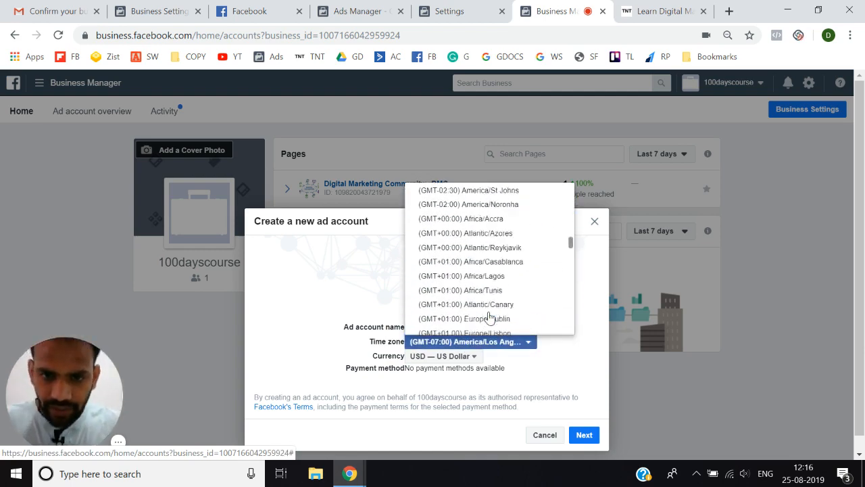
scroll(489, 315, down, 8)
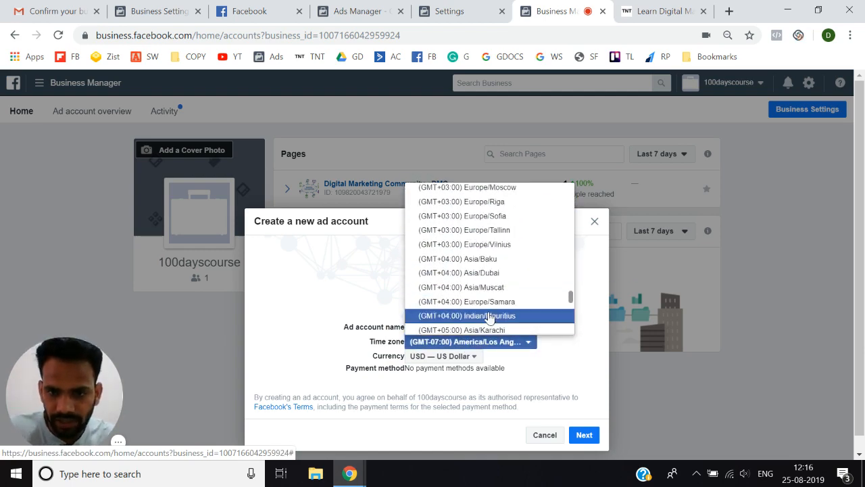
scroll(490, 315, down, 4)
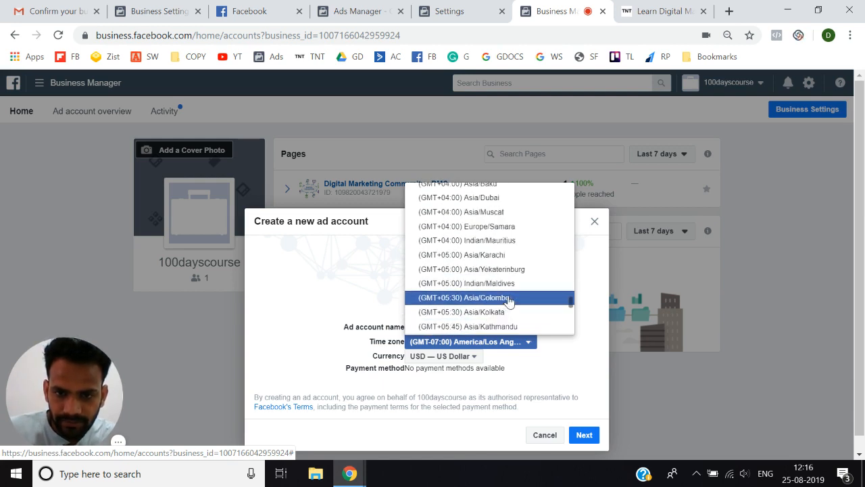
click(509, 302)
click(465, 358)
key(i)
key(n)
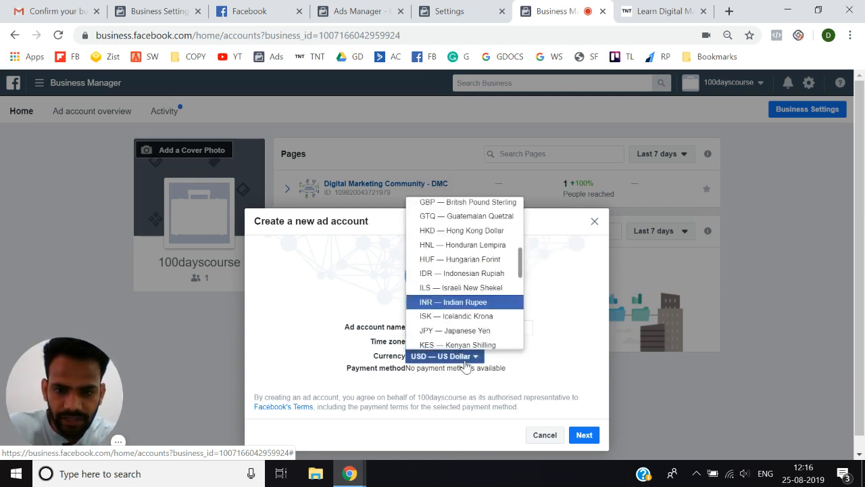
key(Return)
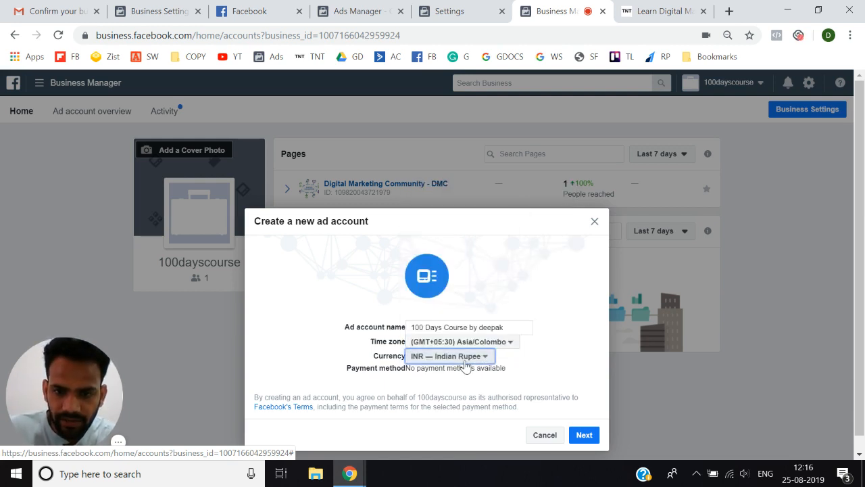
- Specify that the ad account is used for My business (100dayscourse) and create it
click(583, 434)
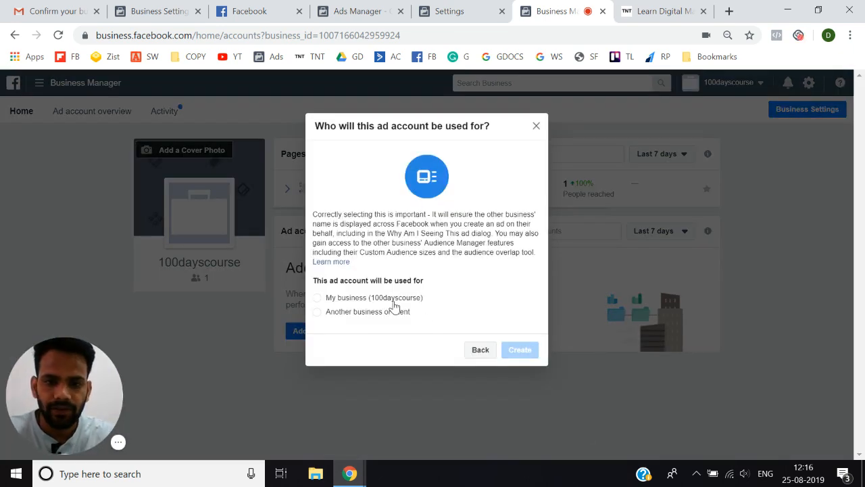
click(387, 304)
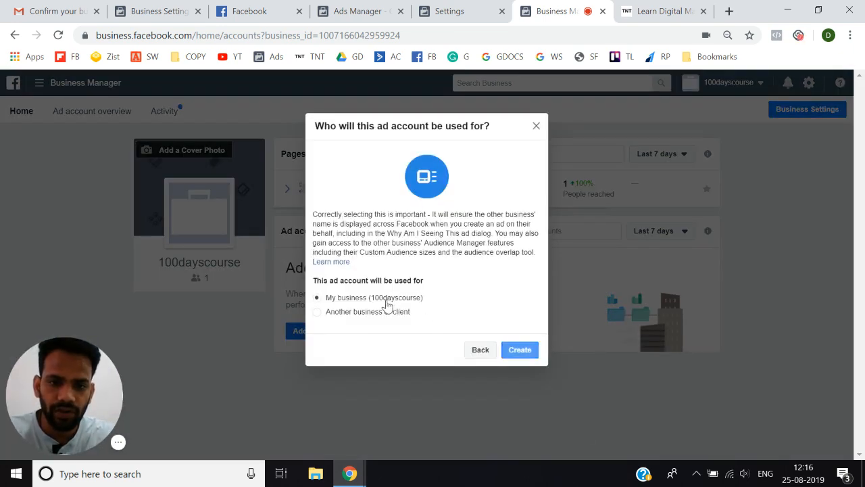
click(514, 353)
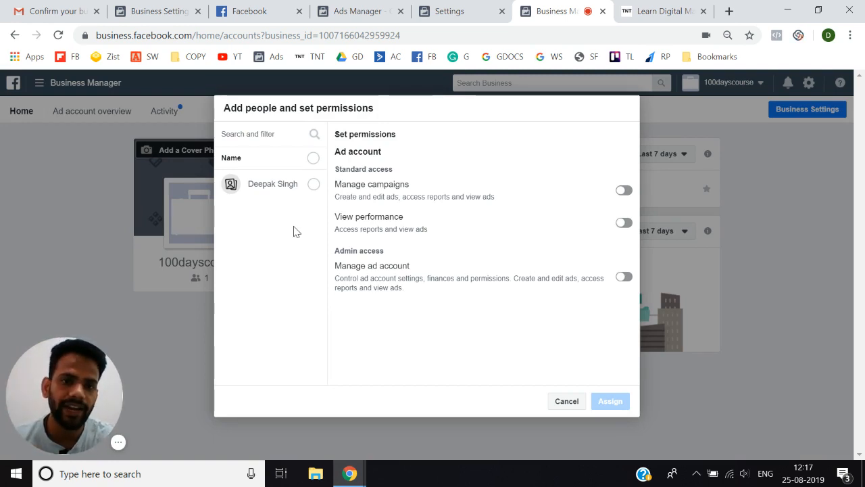
- Assign the listed person Manage campaigns and Manage ad account permissions on the new ad account, and reload the Business Manager home page
click(314, 185)
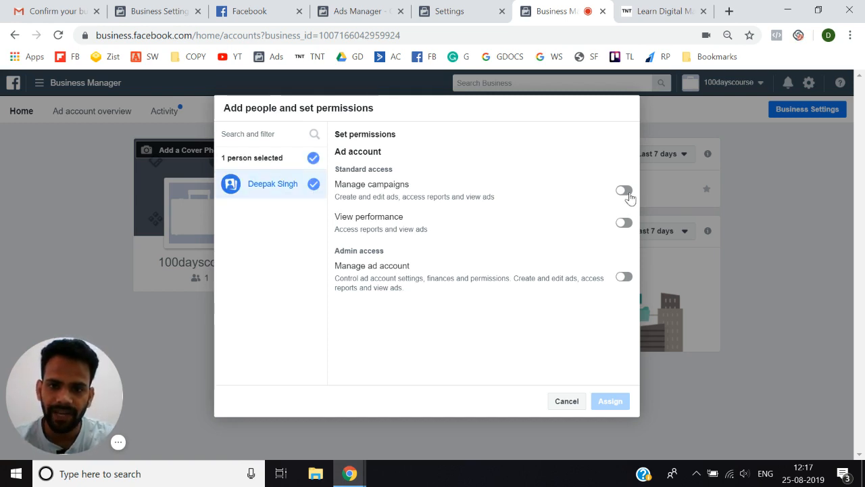
click(628, 196)
click(624, 277)
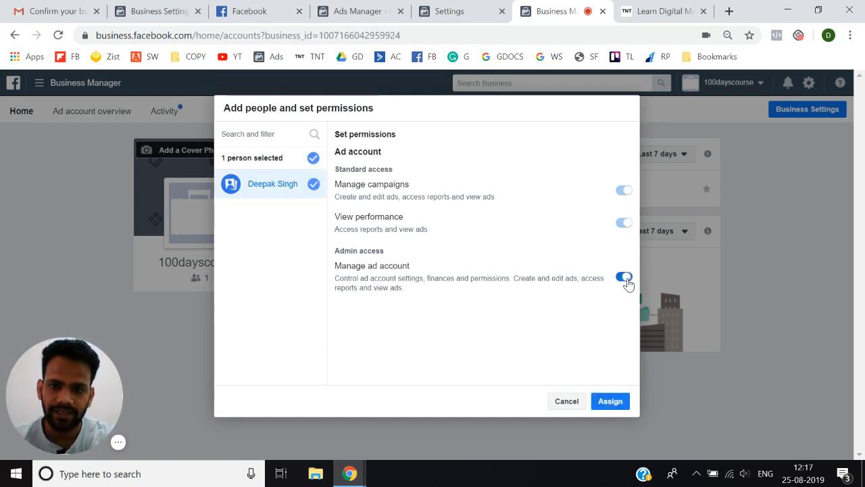
click(612, 401)
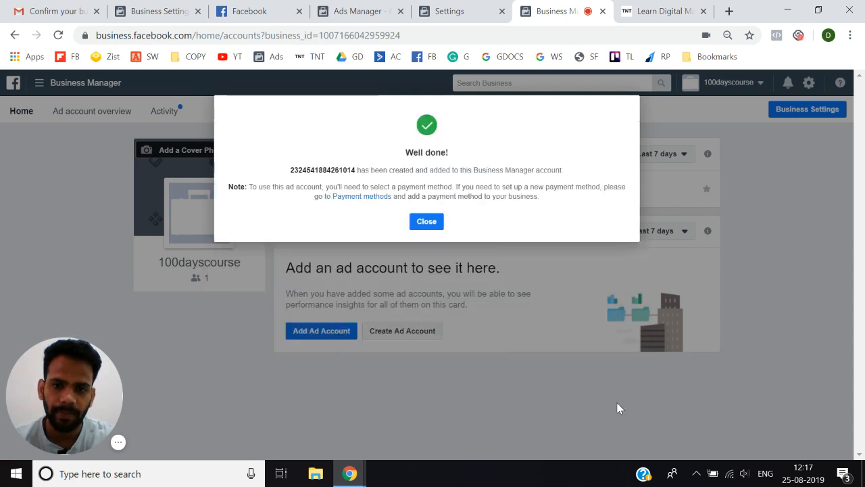
click(429, 221)
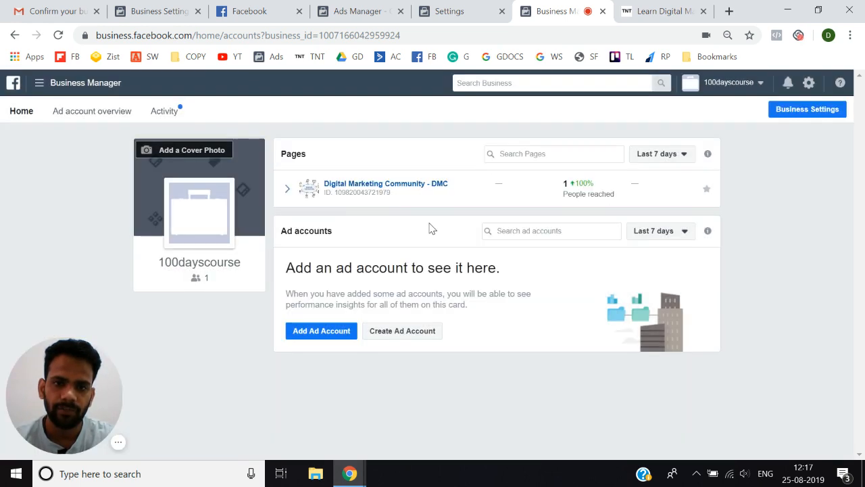
click(59, 35)
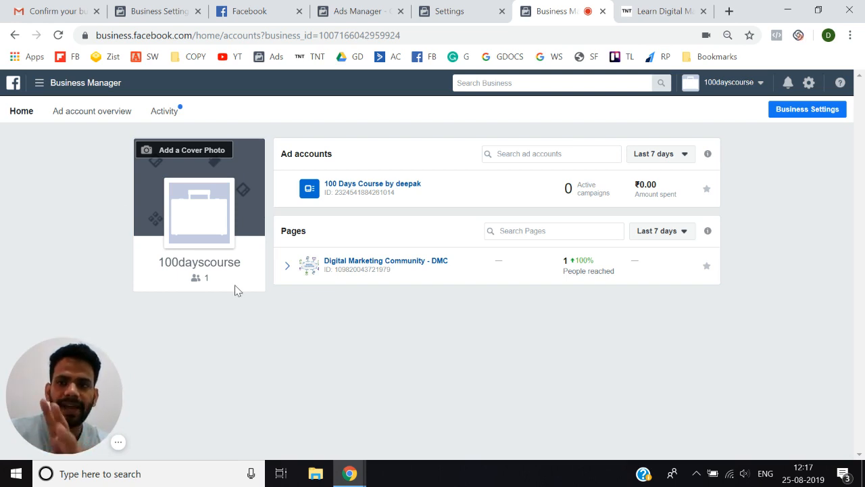
- Start inviting a person from the People section of Business Settings and enter the invitee's email address
click(798, 113)
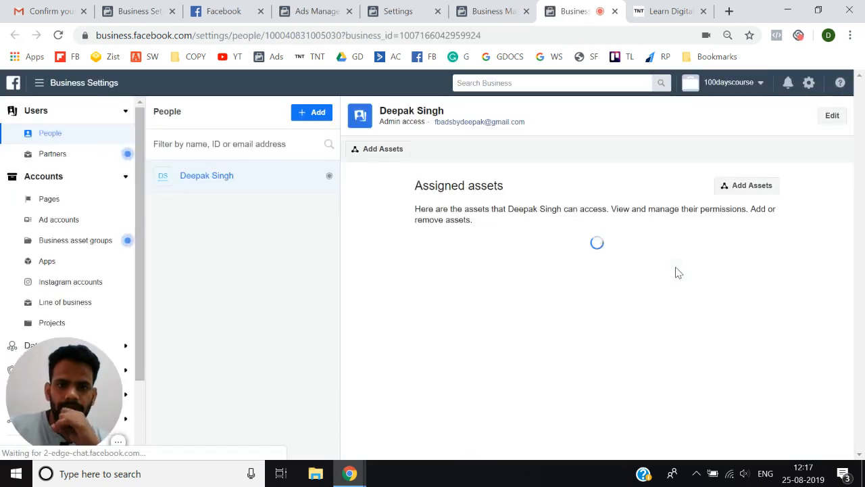
click(308, 114)
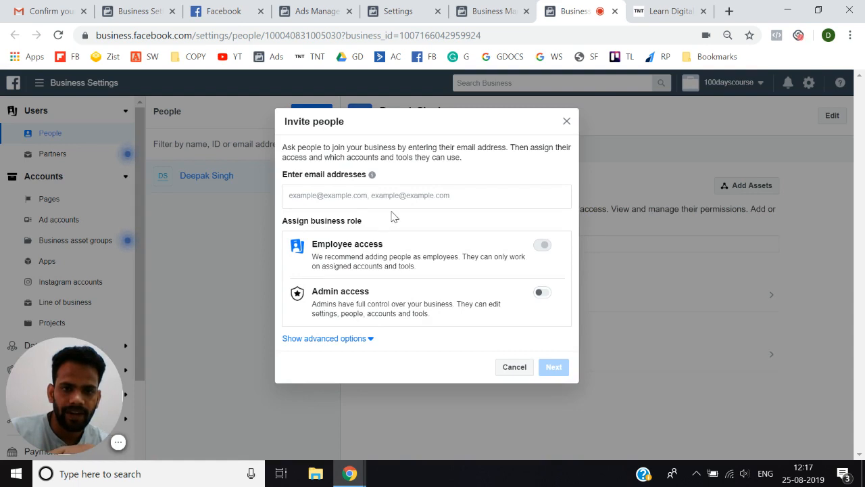
click(372, 200)
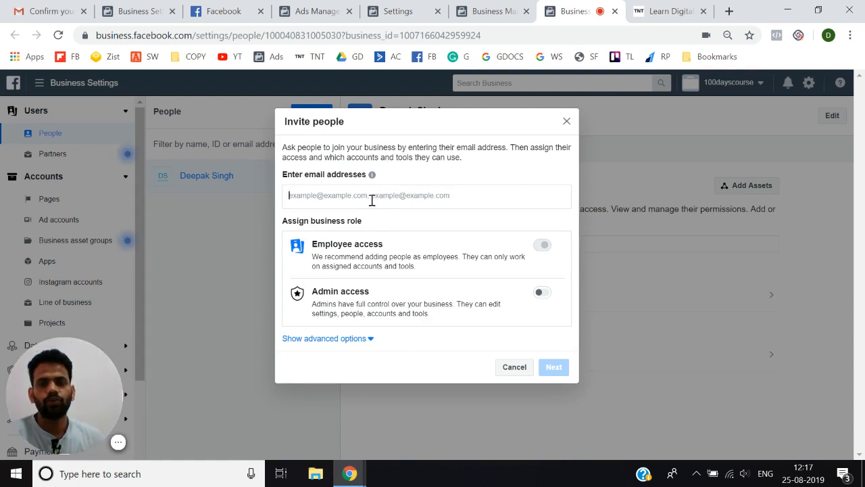
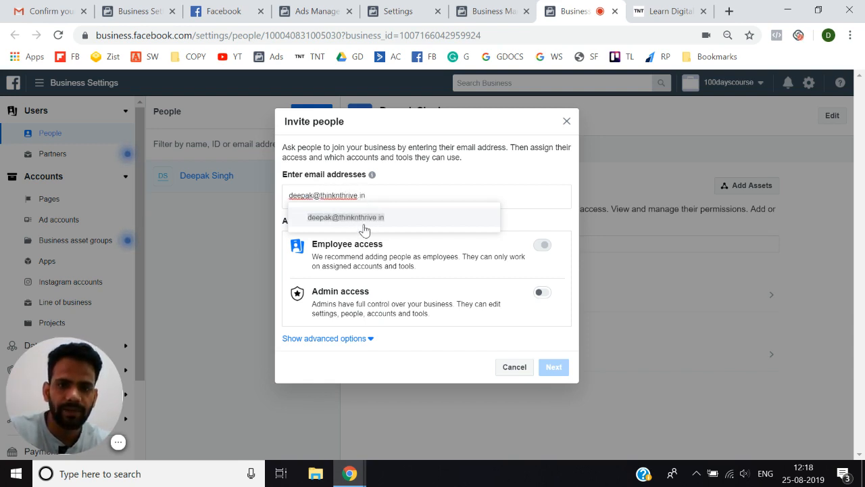
click(363, 219)
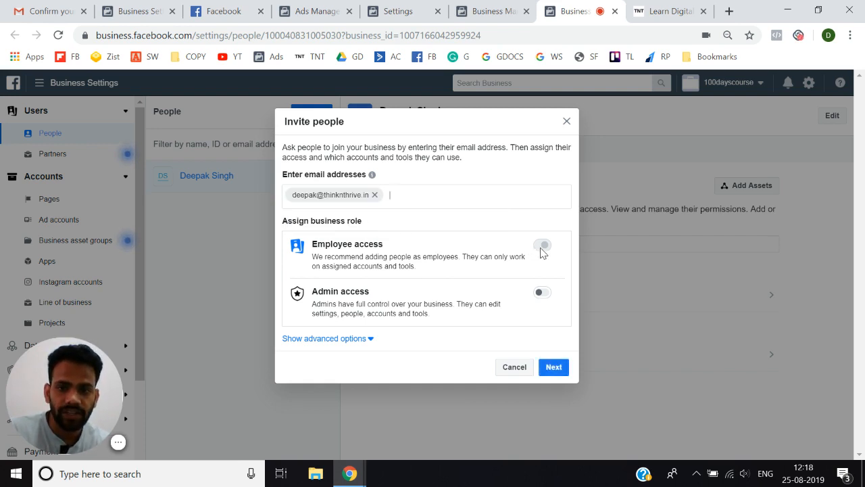
- Try Admin access for the invitee, revert to Employee access only, and enable the additional Finance analyst role in the advanced options
click(541, 292)
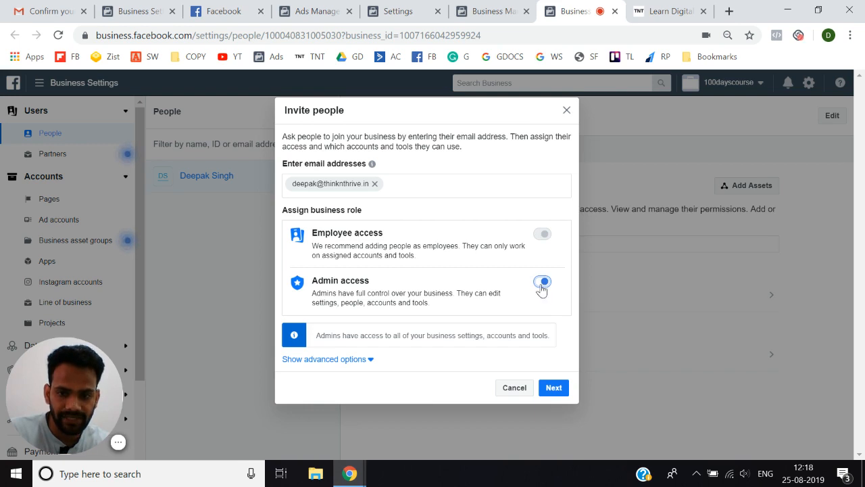
click(542, 284)
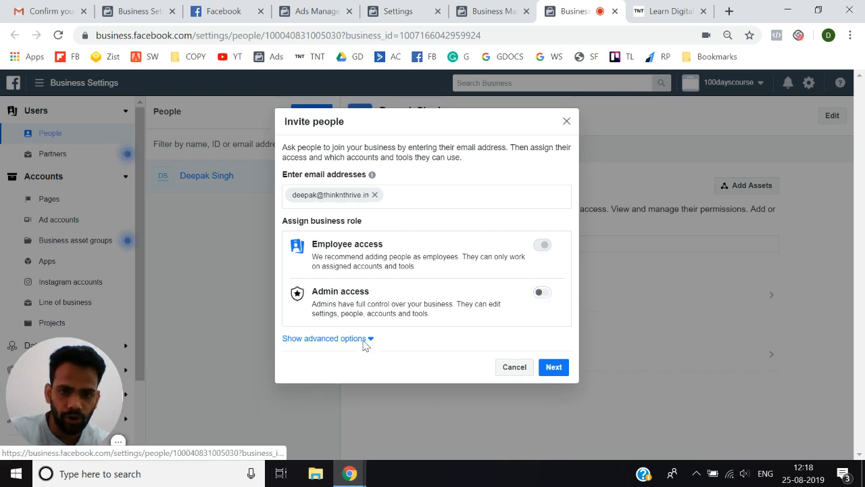
click(363, 340)
scroll(460, 338, down, 1)
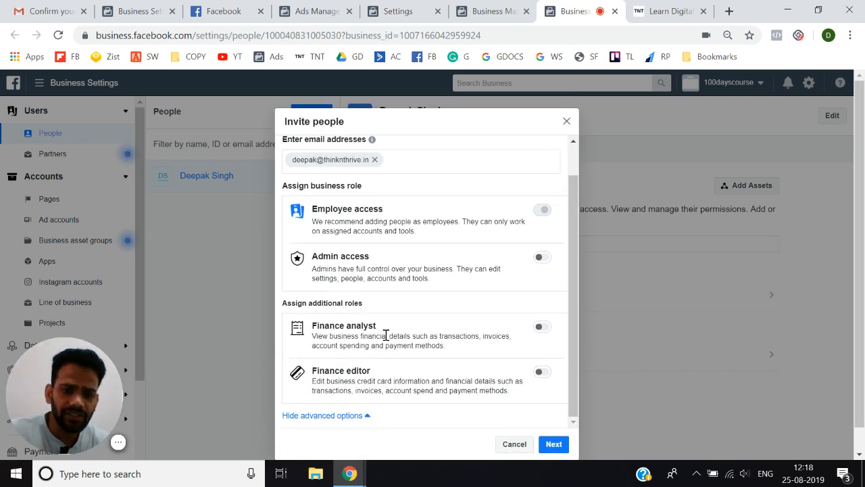
scroll(385, 336, down, 1)
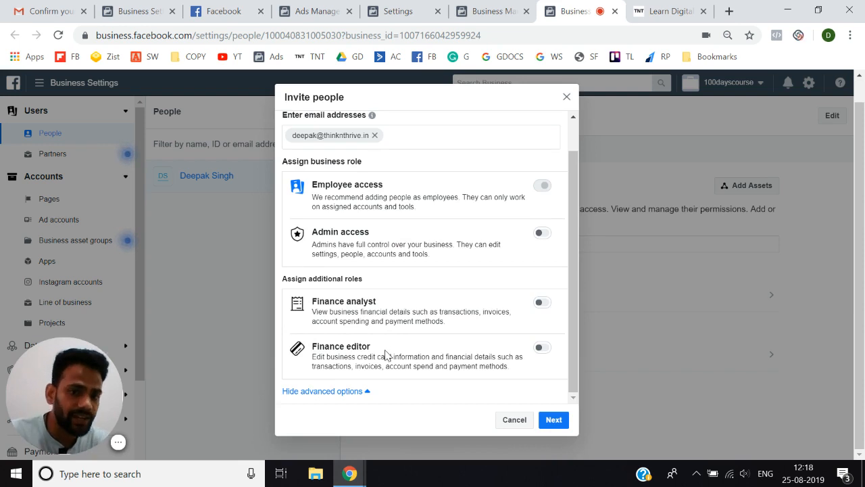
scroll(386, 354, up, 1)
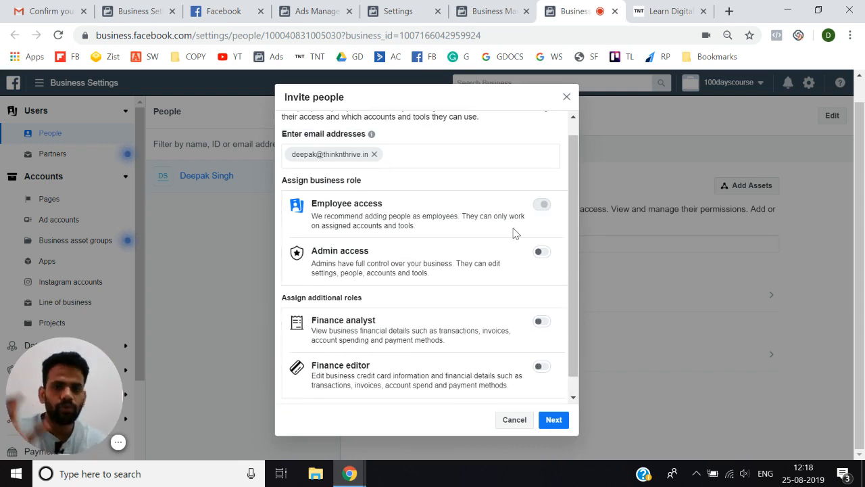
scroll(441, 357, down, 1)
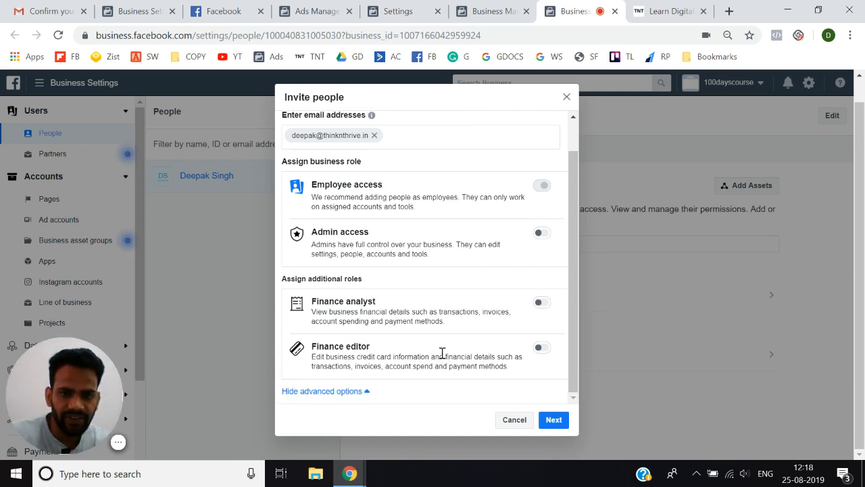
click(541, 304)
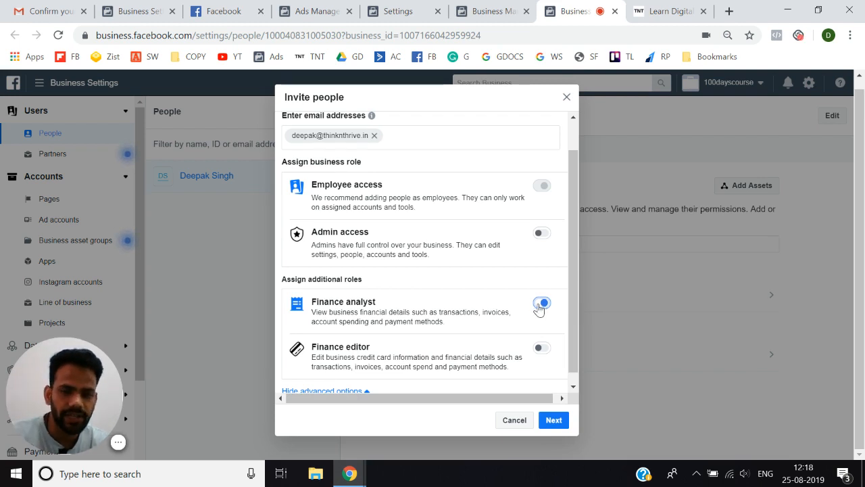
scroll(540, 318, down, 1)
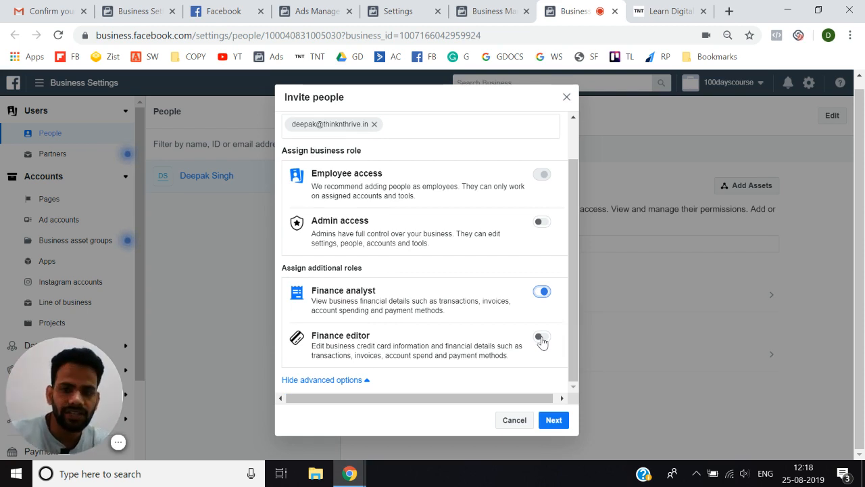
- Turn off the invitee's Finance analyst role and select the Digital Marketing Community Page and the 100 Days Course ad account as assets to assign
click(541, 291)
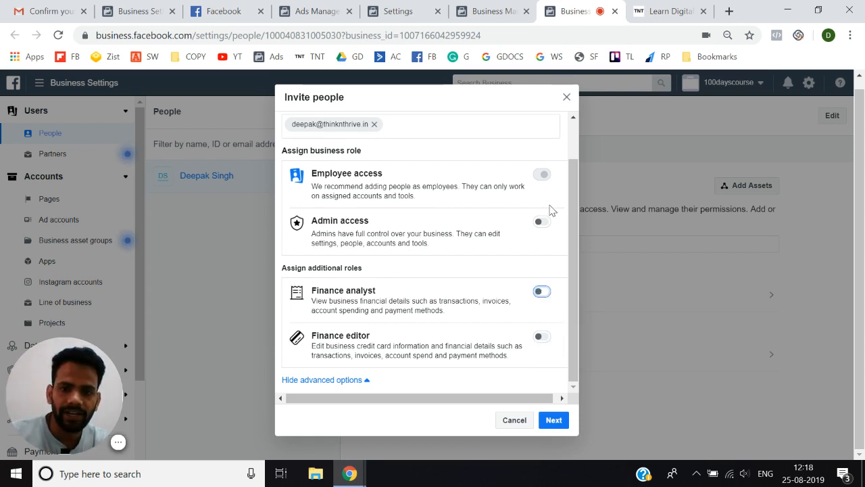
click(552, 420)
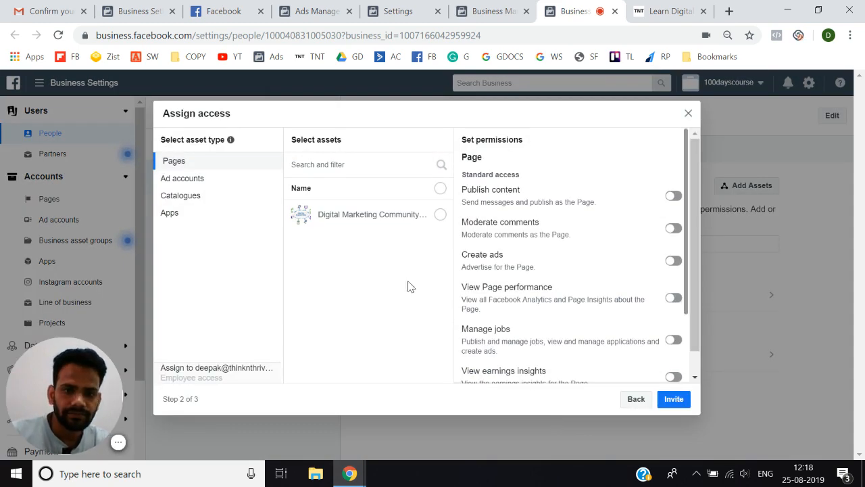
click(441, 215)
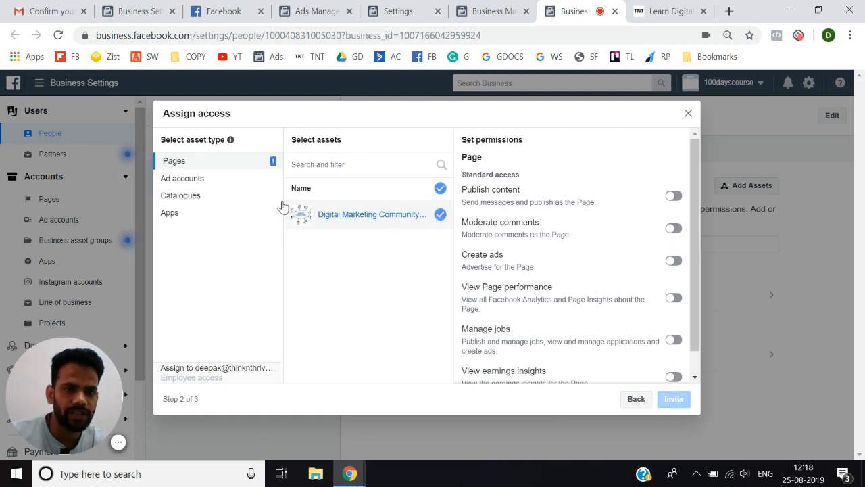
click(208, 185)
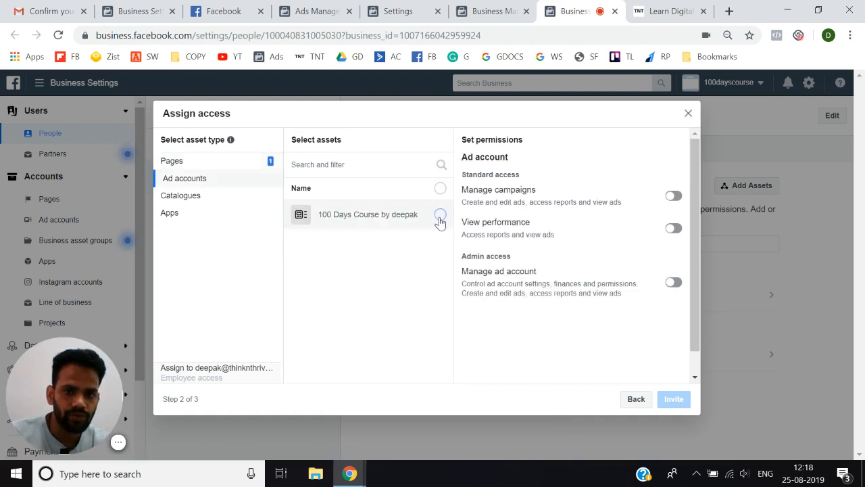
click(440, 214)
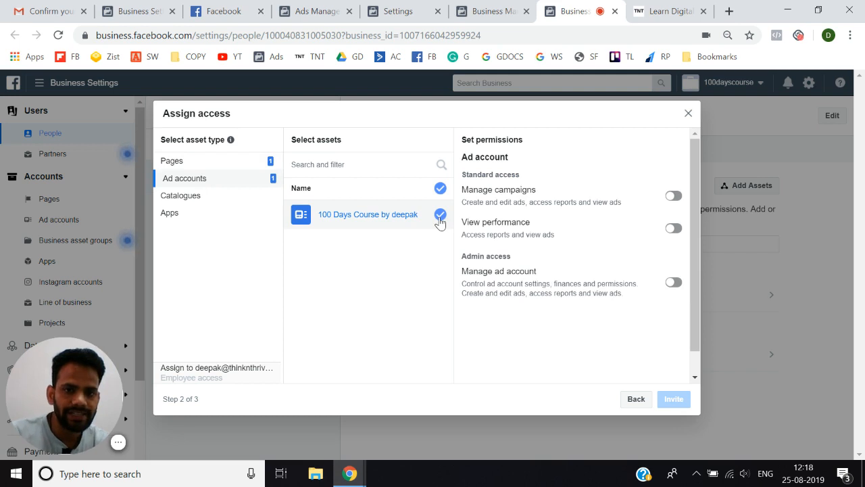
- Review the selected assets and available permissions for Pages, Ad accounts and Catalogues in the invitee's access assignment
click(204, 166)
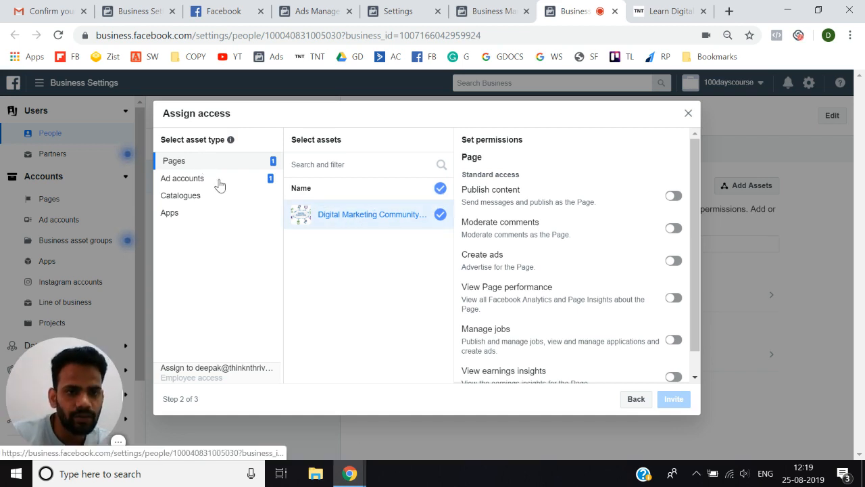
click(218, 180)
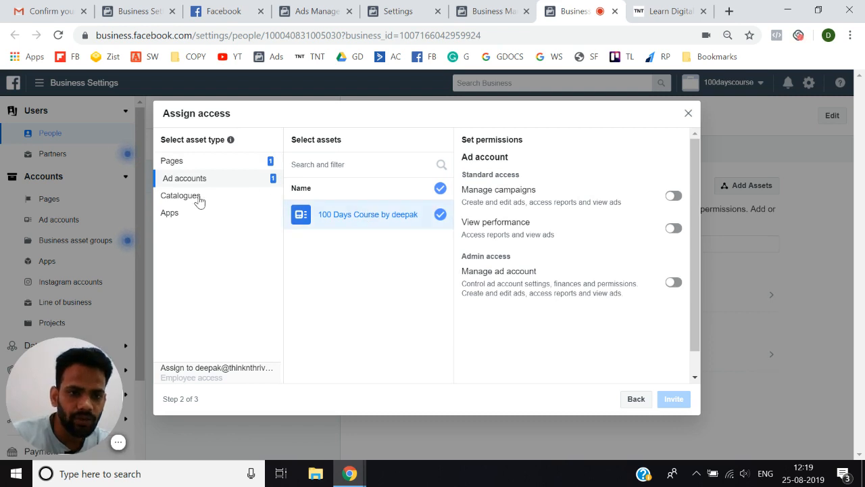
click(198, 196)
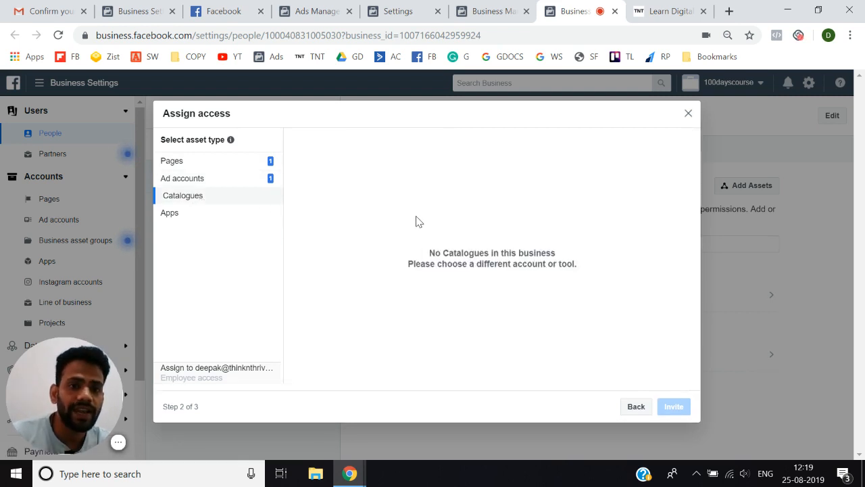
click(211, 181)
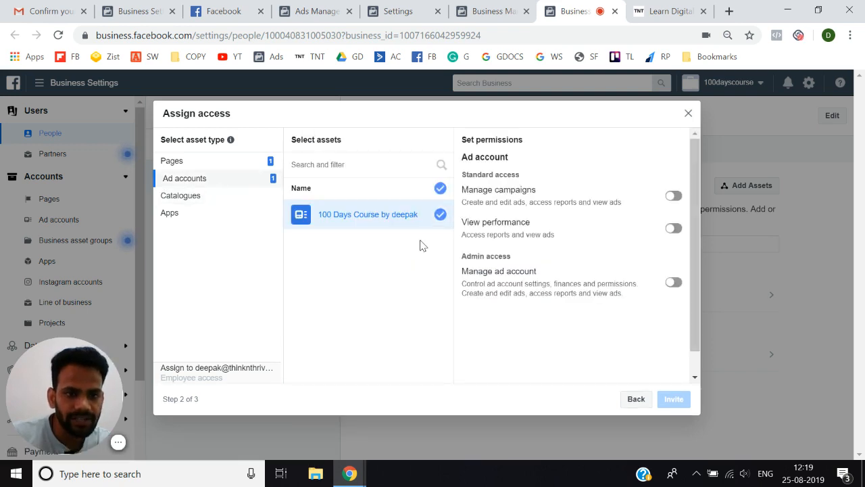
click(262, 166)
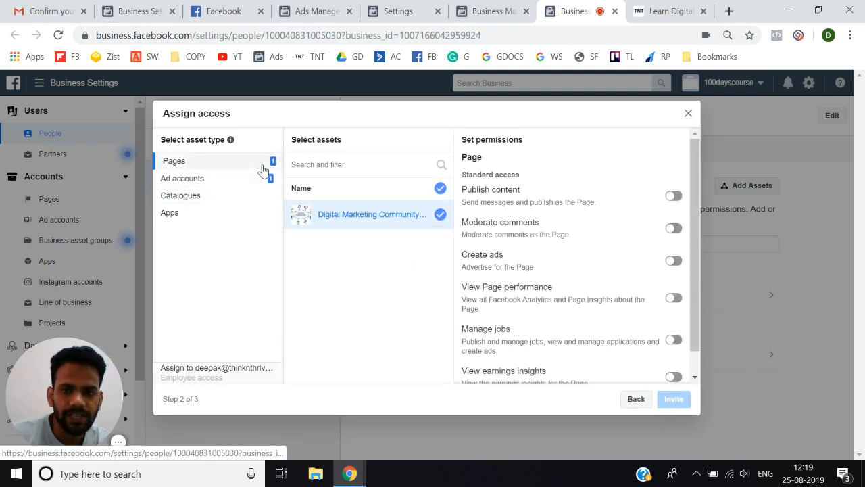
scroll(536, 247, down, 3)
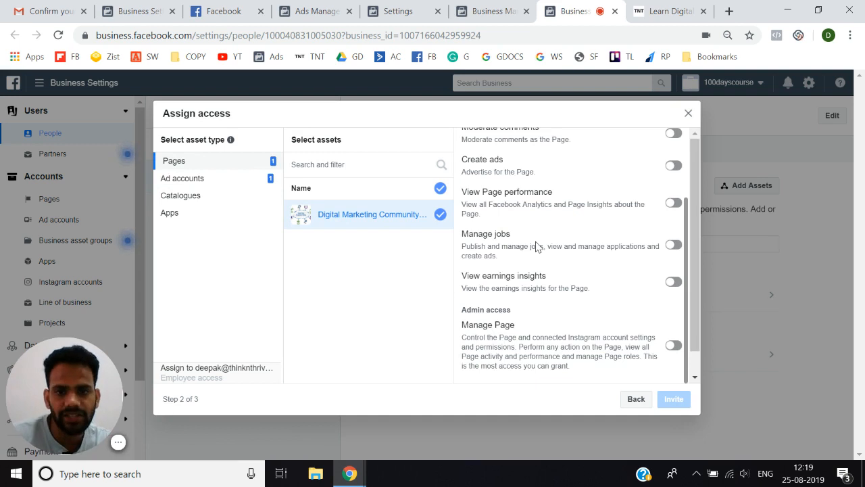
scroll(536, 246, up, 3)
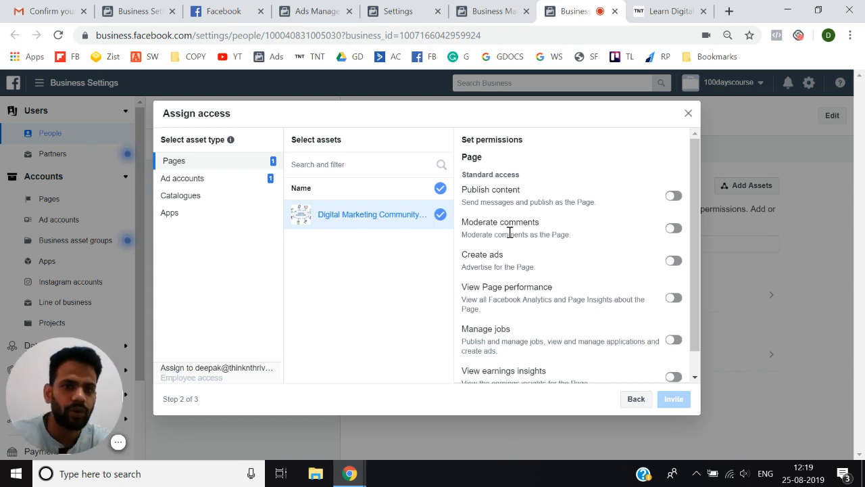
- Grant the invitee the Create ads permission on the selected Page
scroll(509, 233, down, 1)
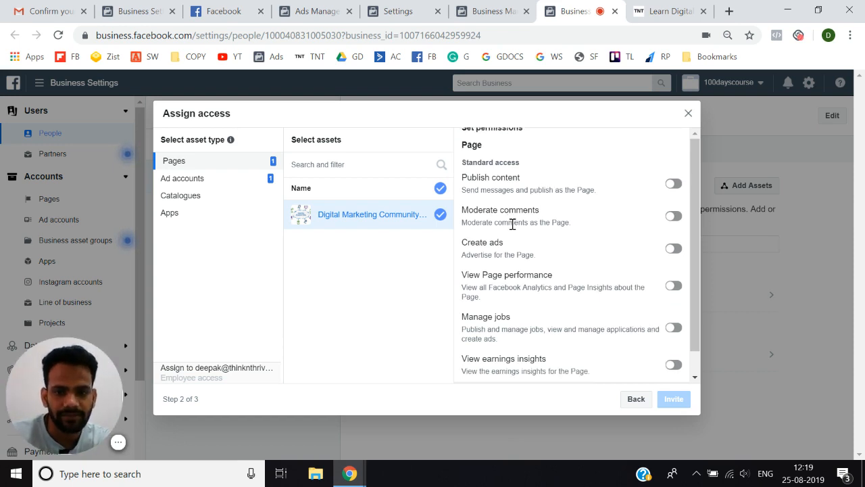
click(671, 249)
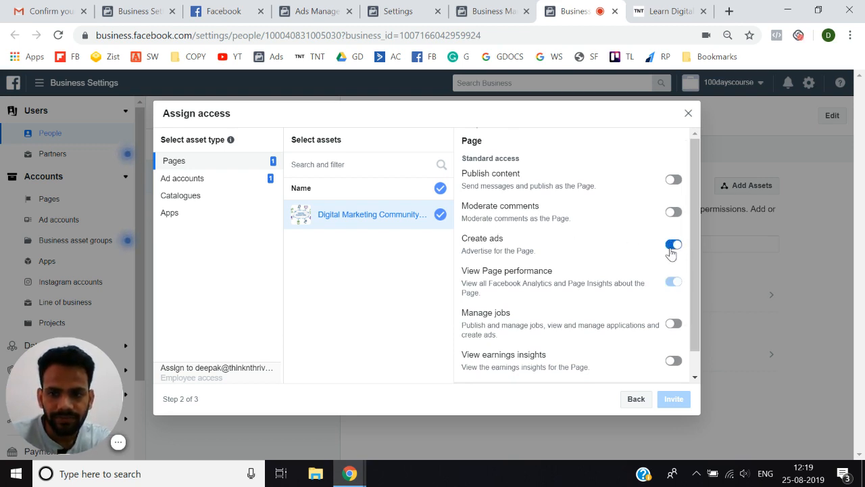
scroll(671, 252, down, 4)
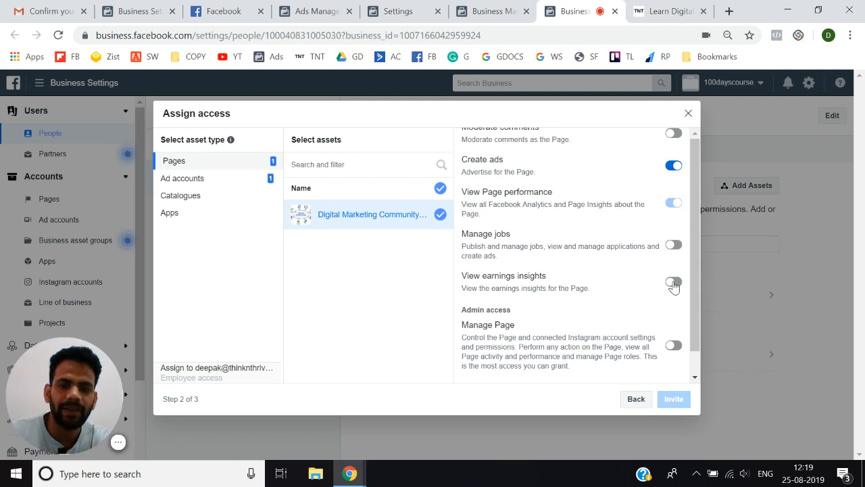
scroll(602, 286, up, 3)
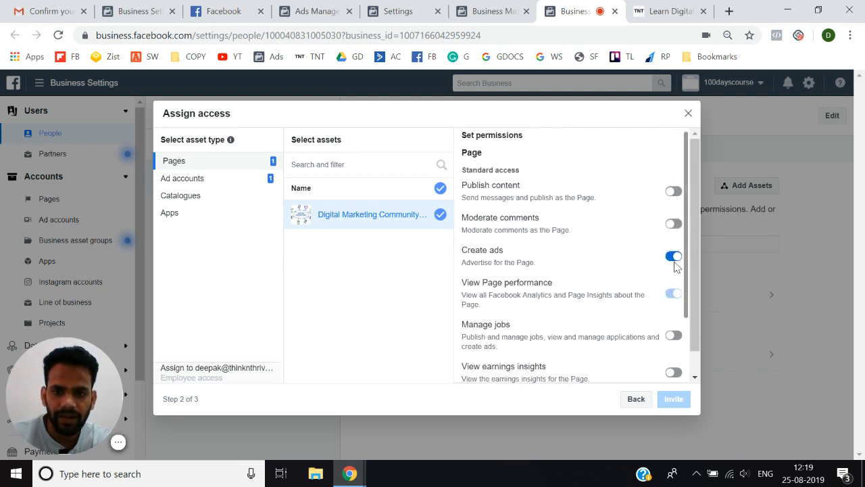
- Grant the invitee Manage campaigns on the 100 Days Course ad account, send the invitation and finish the invite process
click(242, 182)
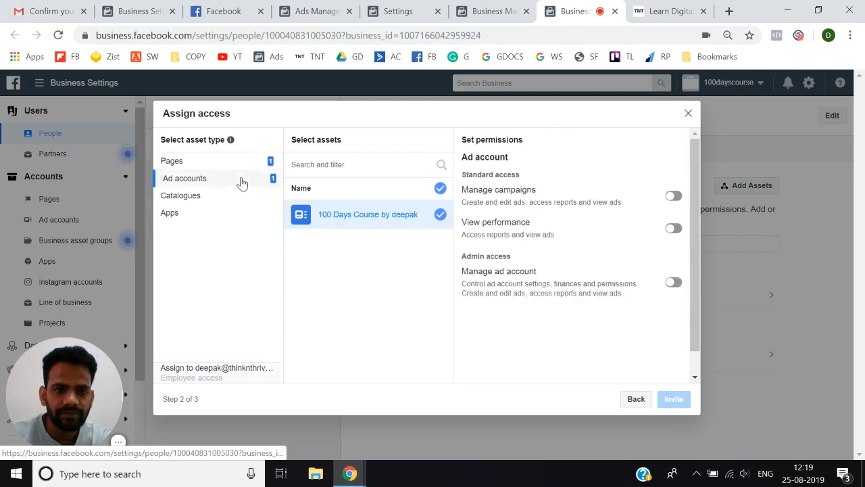
click(678, 196)
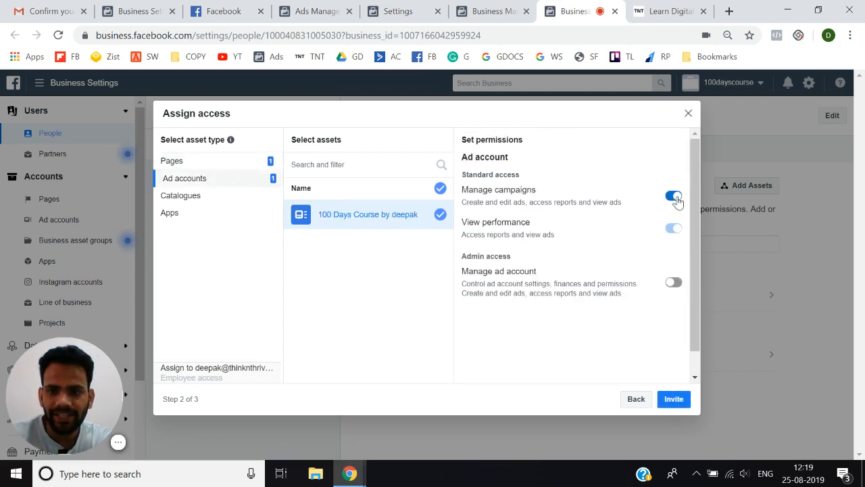
click(672, 399)
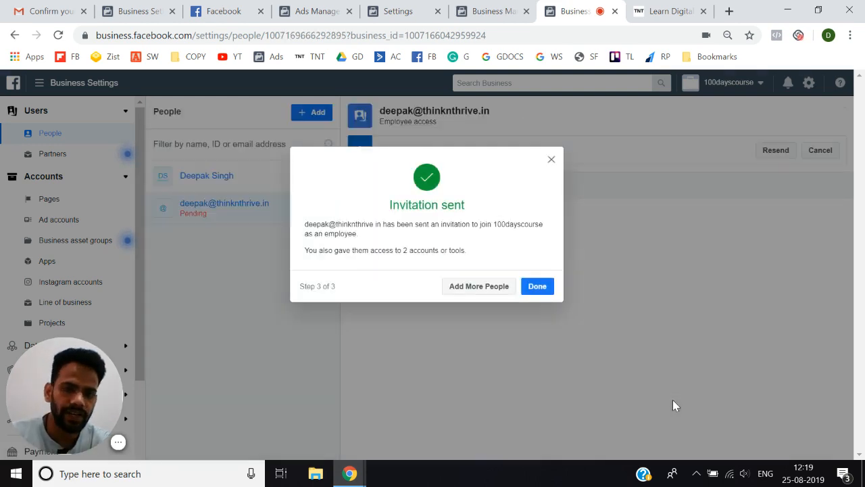
click(544, 290)
click(544, 289)
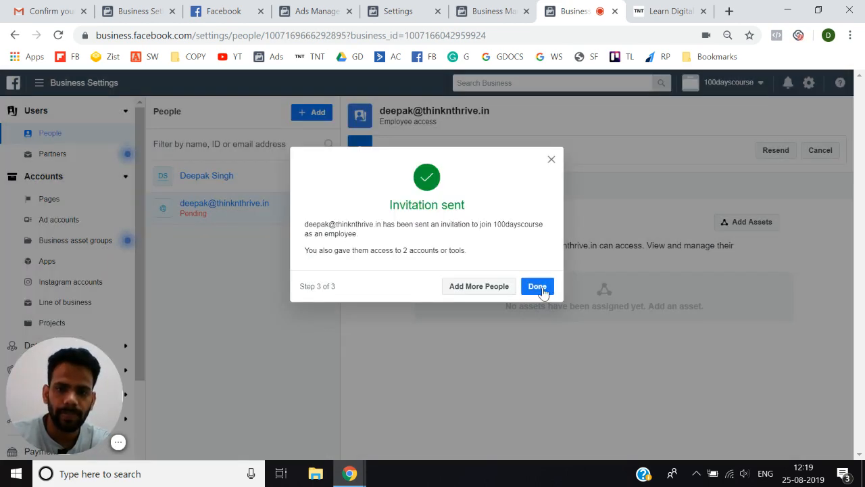
click(538, 287)
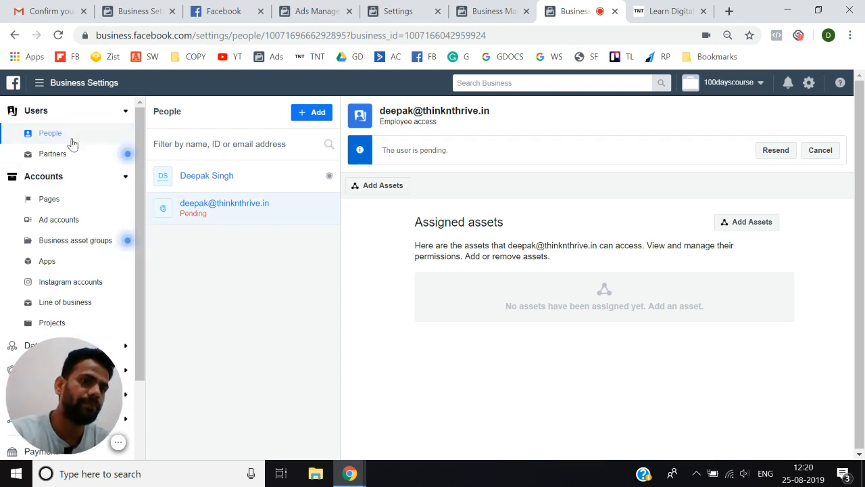
click(309, 116)
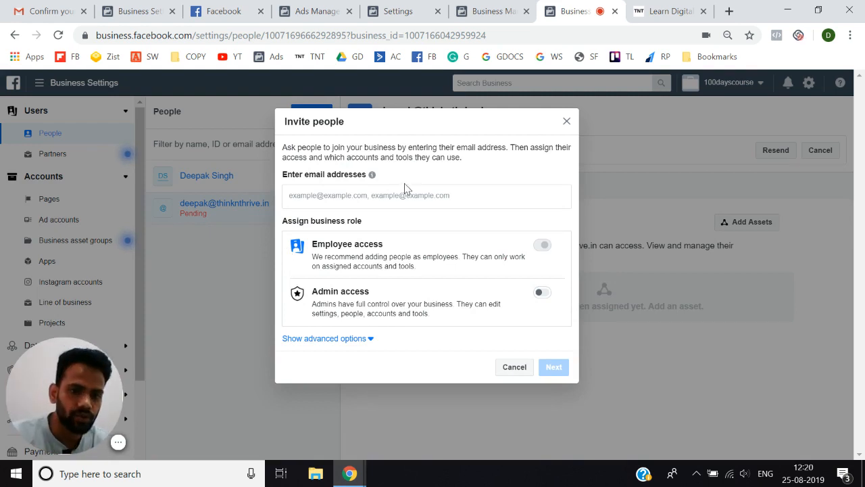
click(567, 122)
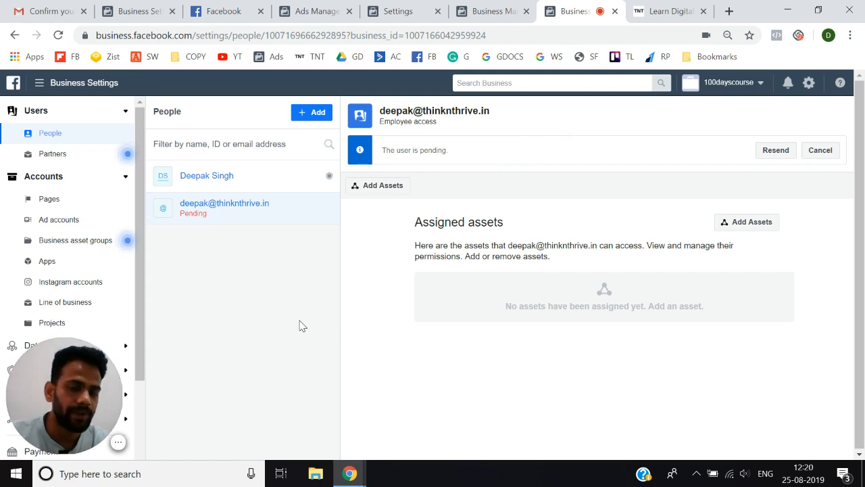
- Open the 100 Days Course ad account from the Business Manager home page and close the duplicate Facebook login page
click(488, 11)
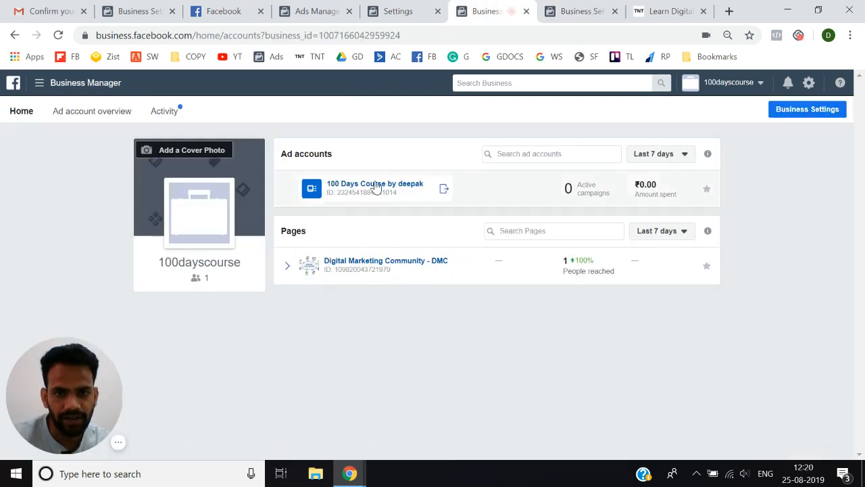
click(376, 185)
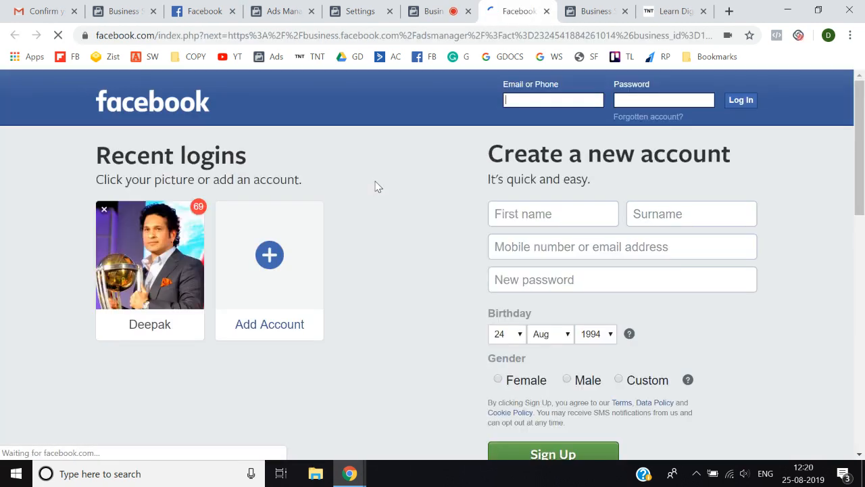
click(436, 8)
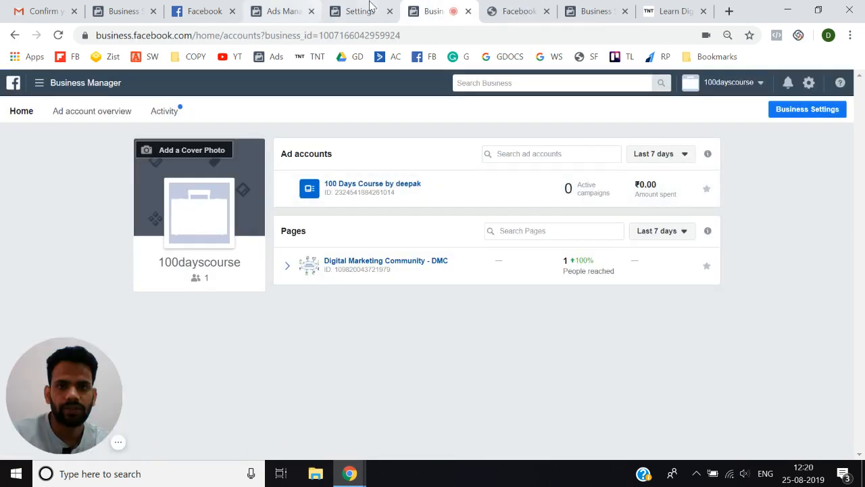
click(360, 11)
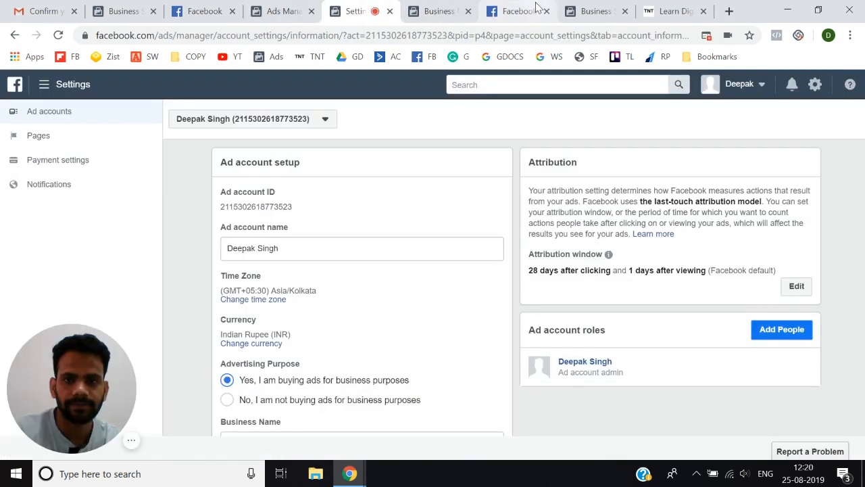
click(514, 9)
click(453, 10)
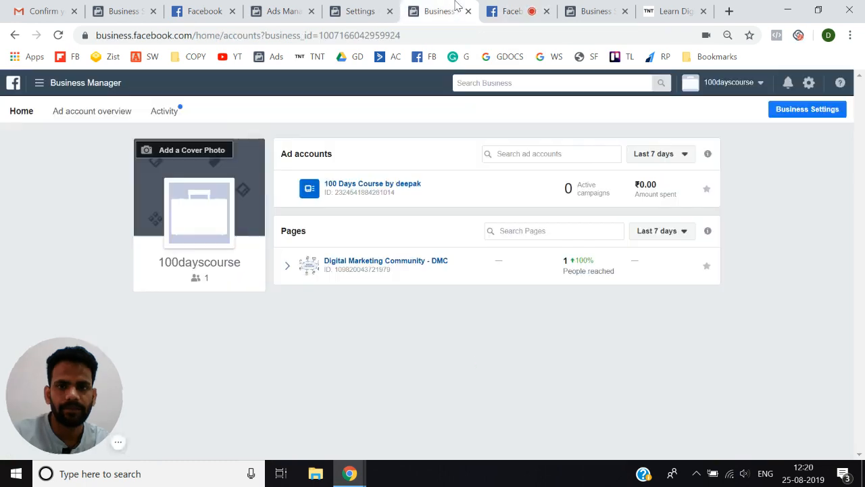
click(369, 184)
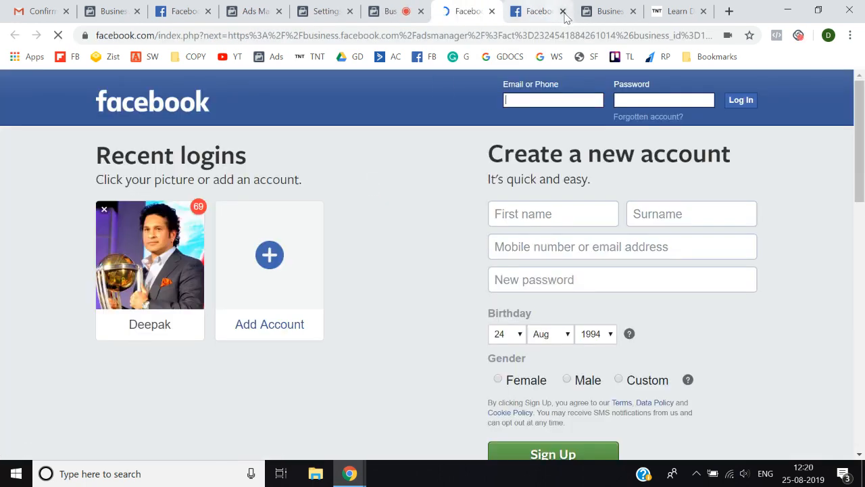
click(562, 12)
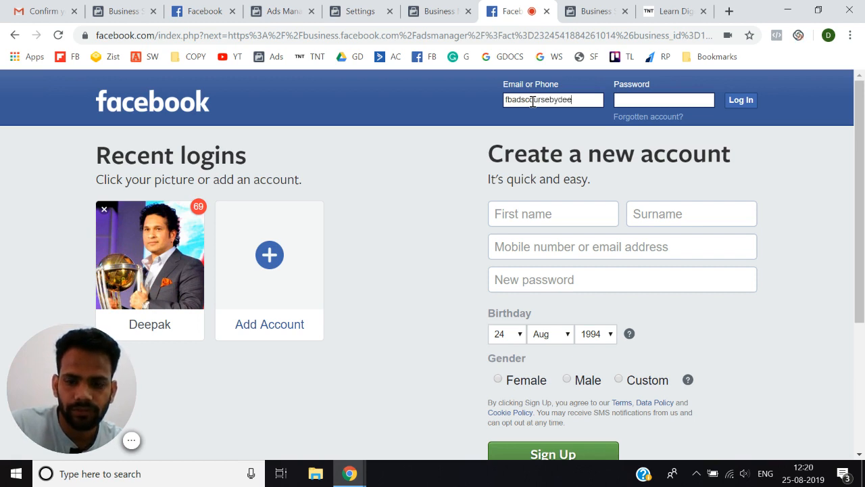
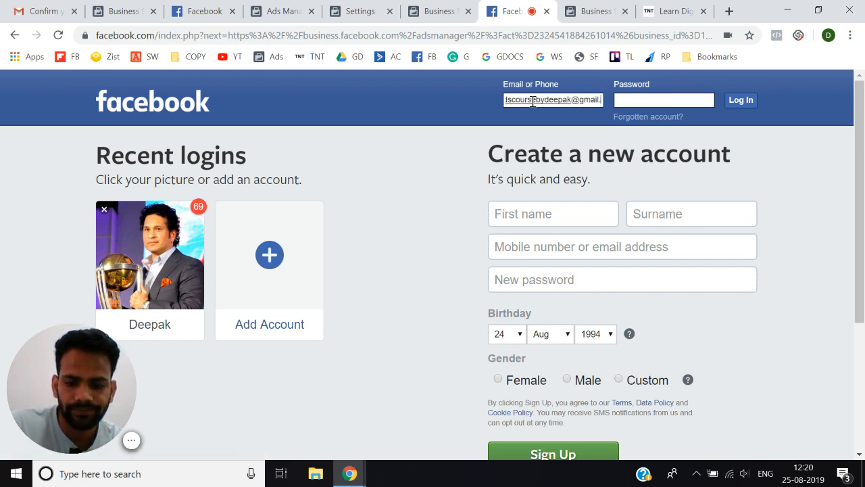
- Try to log in to Facebook with the account's email address and password
key(Tab)
text(•••)
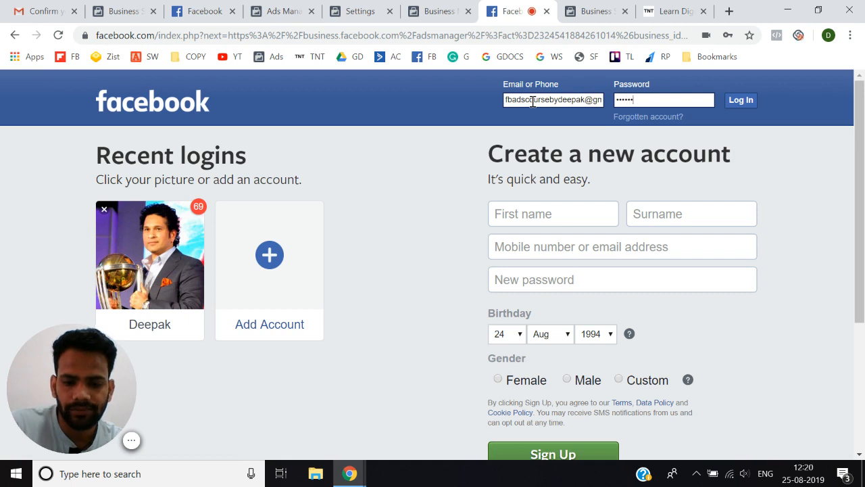
key(Return)
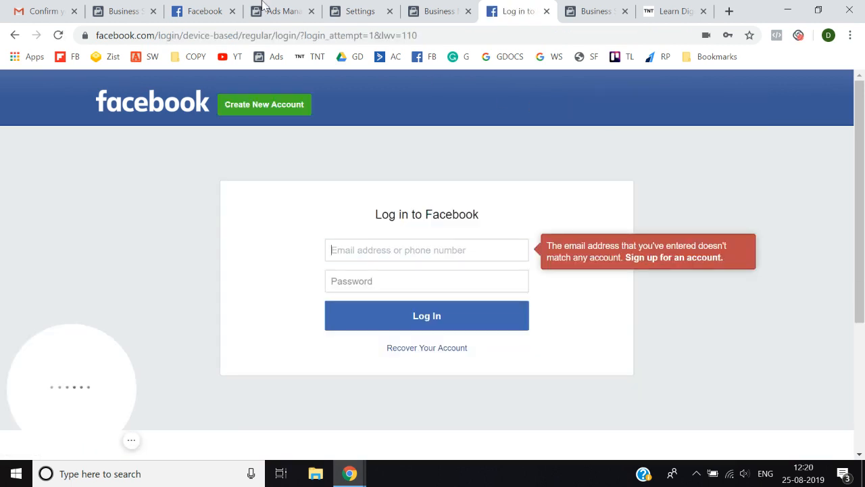
- Check which email address is signed in to Gmail and return to the Facebook login page
click(72, 8)
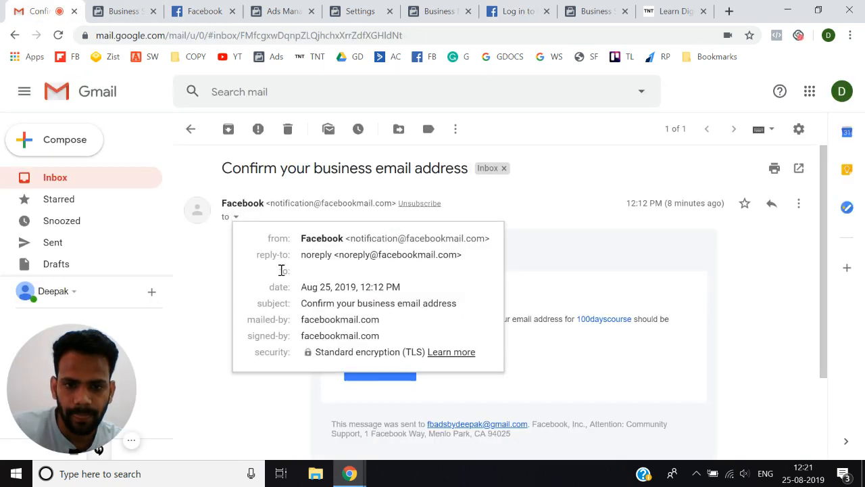
click(842, 95)
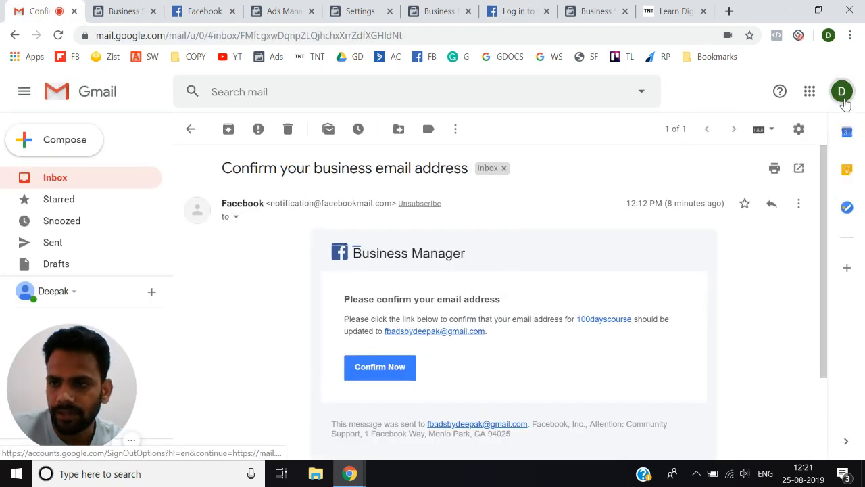
click(843, 94)
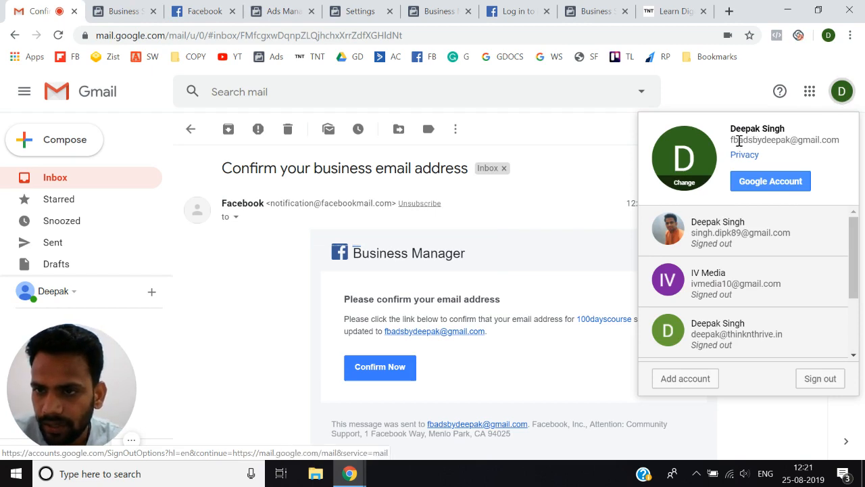
click(673, 10)
drag(583, 10, 502, 5)
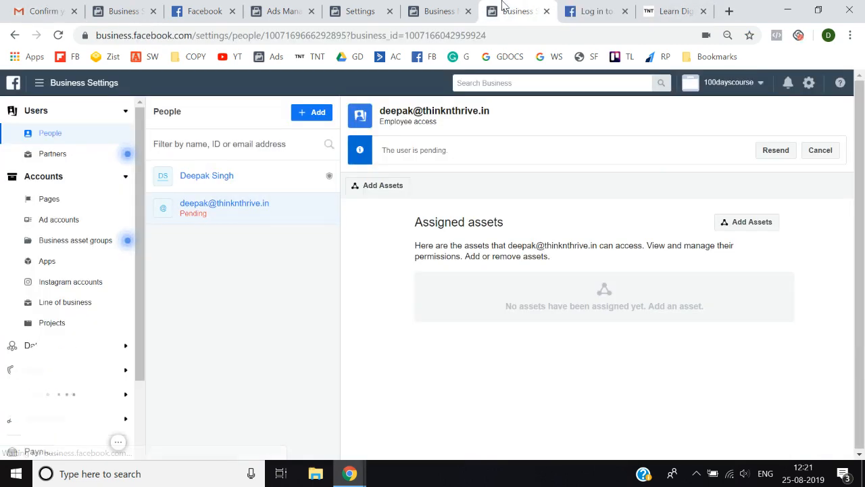
click(598, 8)
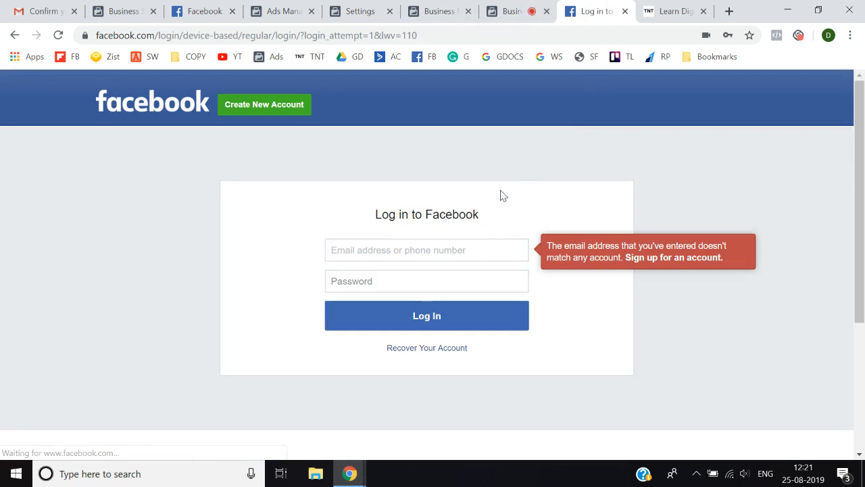
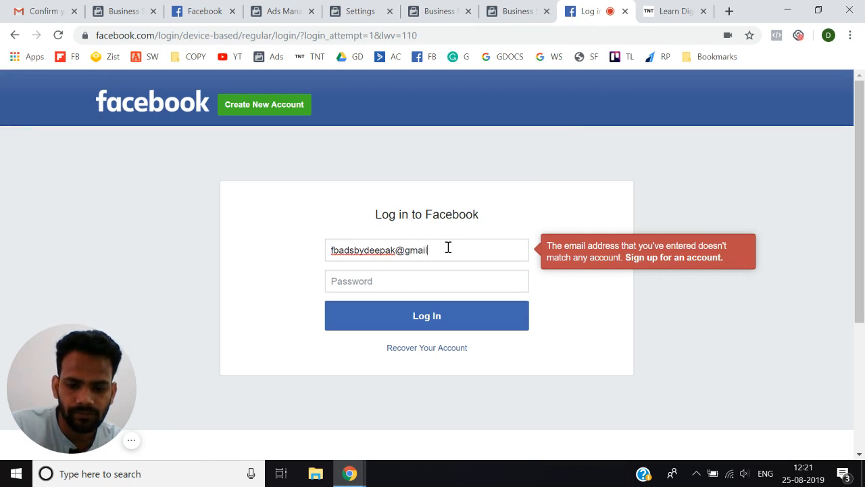
- Log in to Facebook with the Gmail account's email address and the account password
key(Tab)
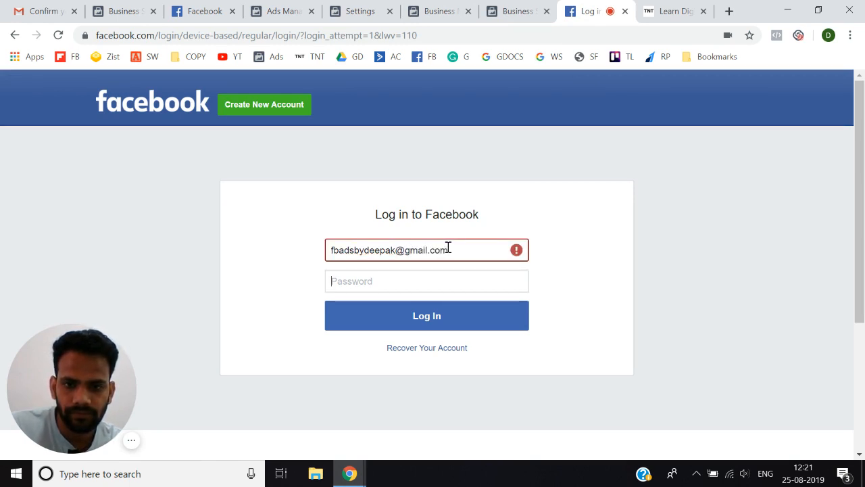
text(*********)
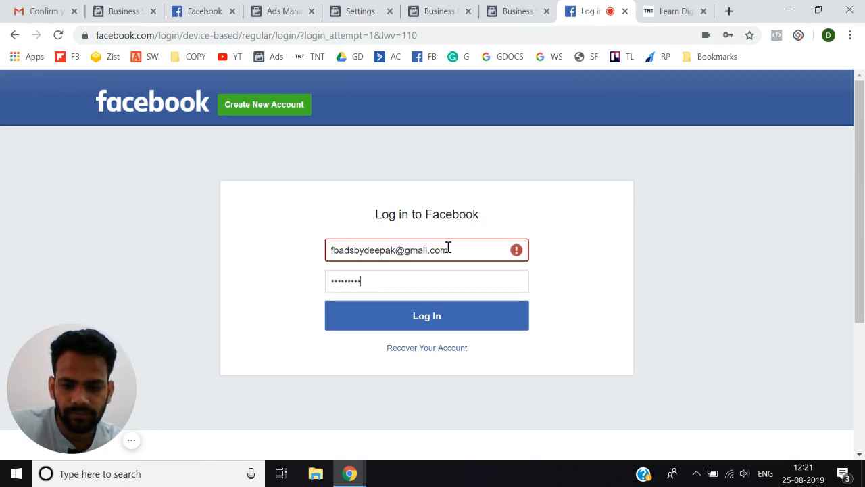
key(Return)
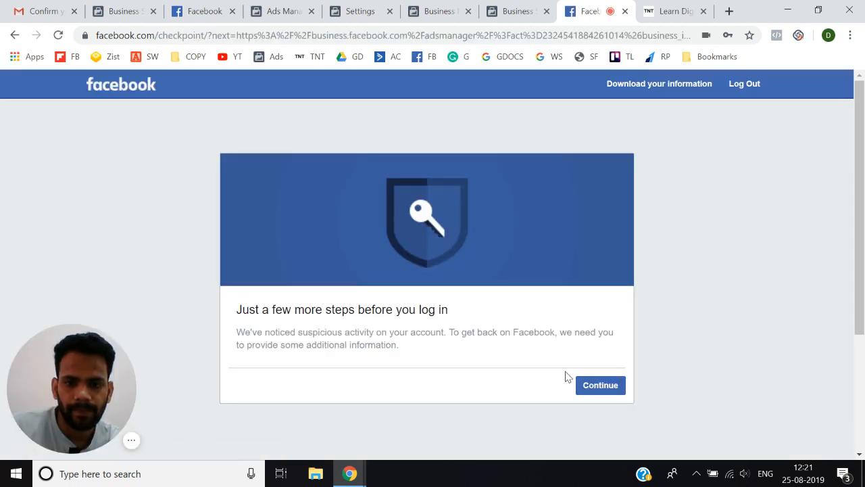
- Continue to the identity check, enter the code from the captcha image and submit it
click(603, 391)
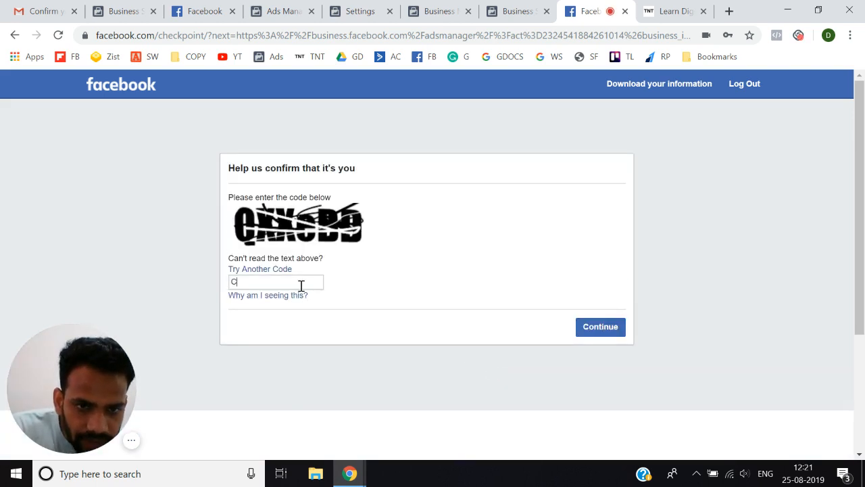
click(302, 285)
text(CXX)
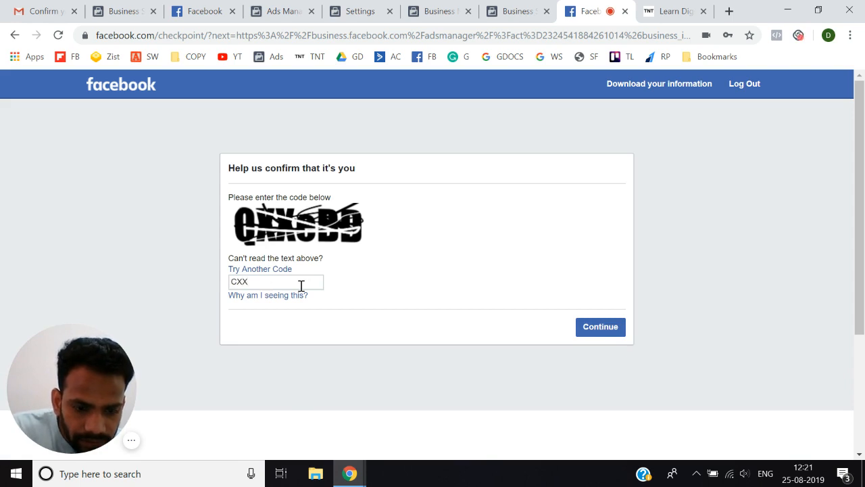
text(e)
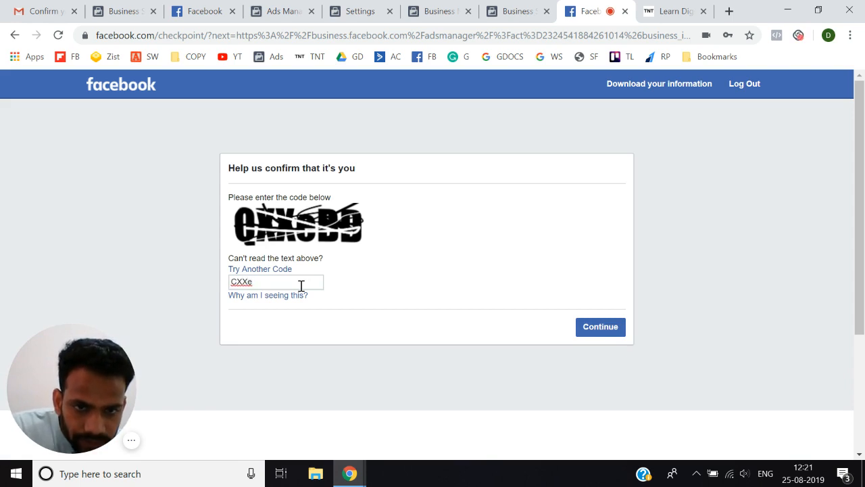
text(BD)
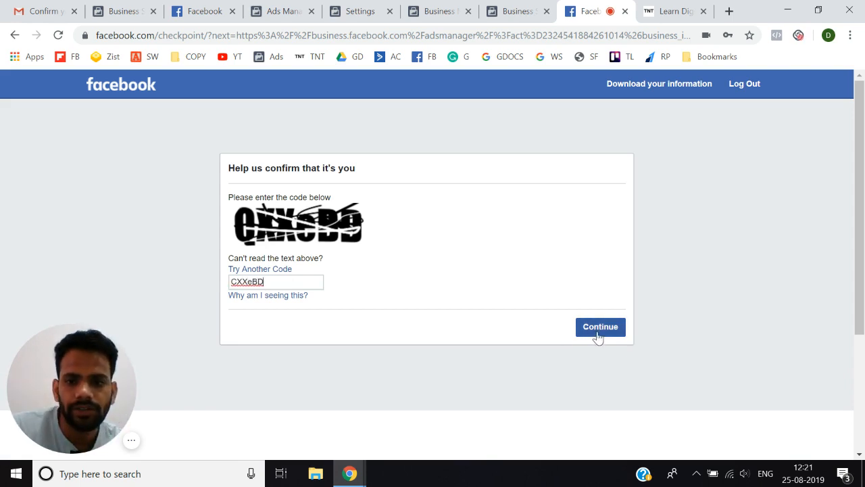
click(598, 327)
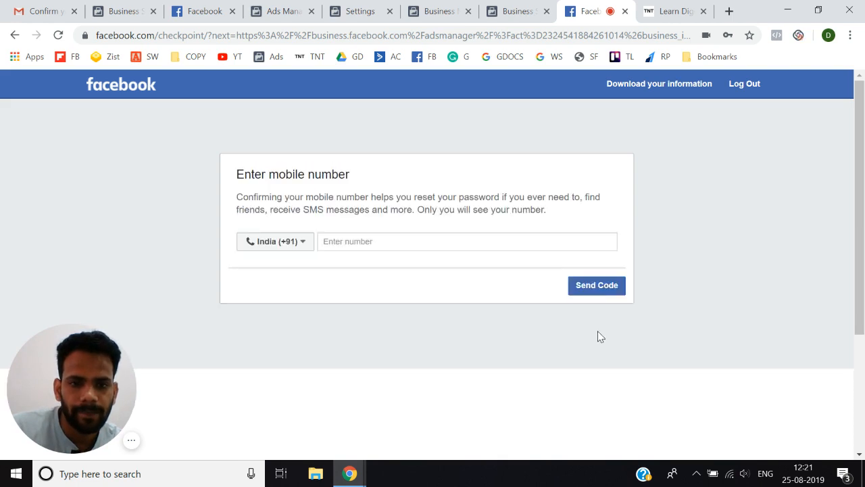
- Look up the contact phone number on the Think N Thrive website and return to Facebook's mobile number form
click(398, 241)
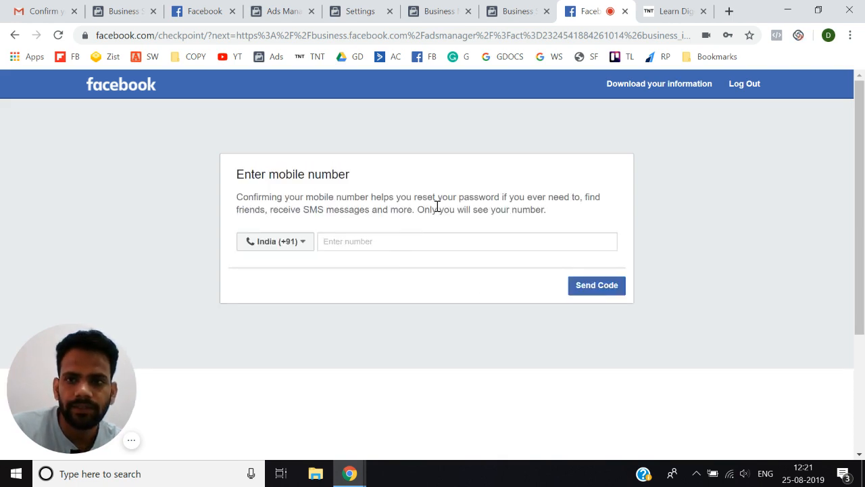
click(673, 10)
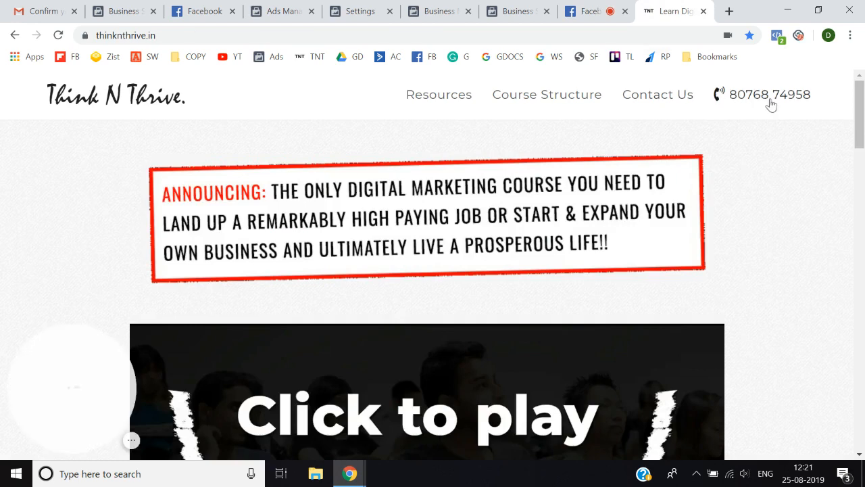
drag(830, 106, 805, 97)
click(518, 11)
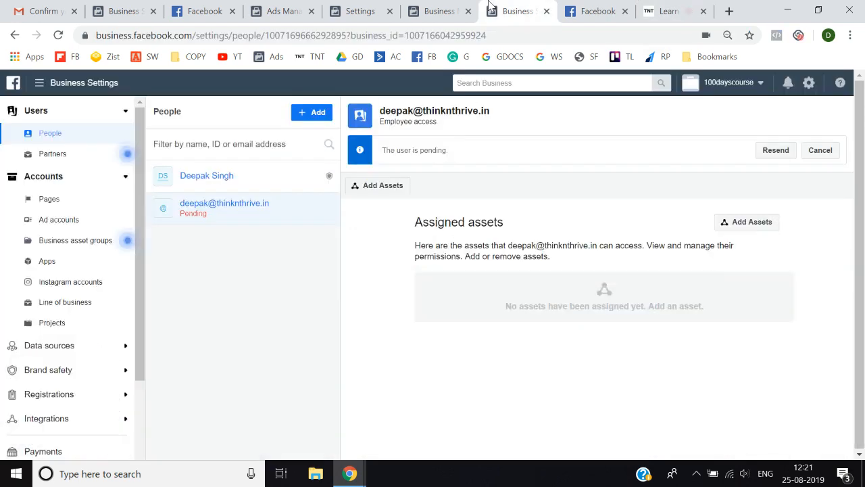
click(439, 11)
click(590, 11)
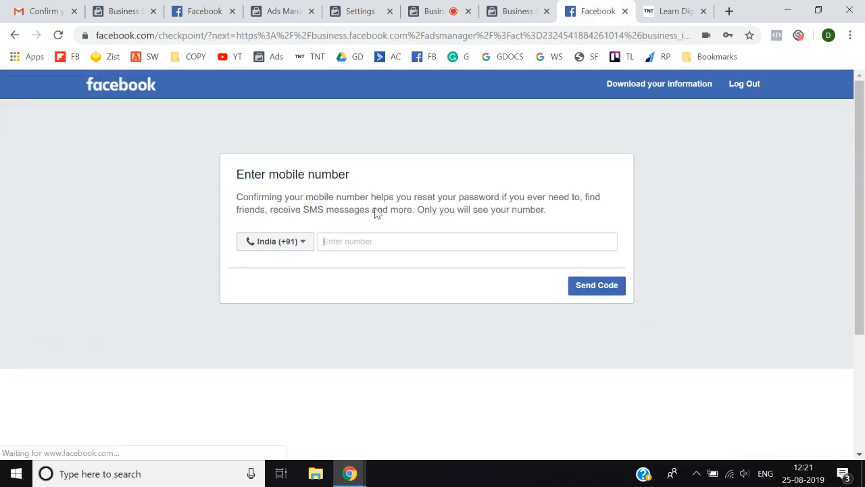
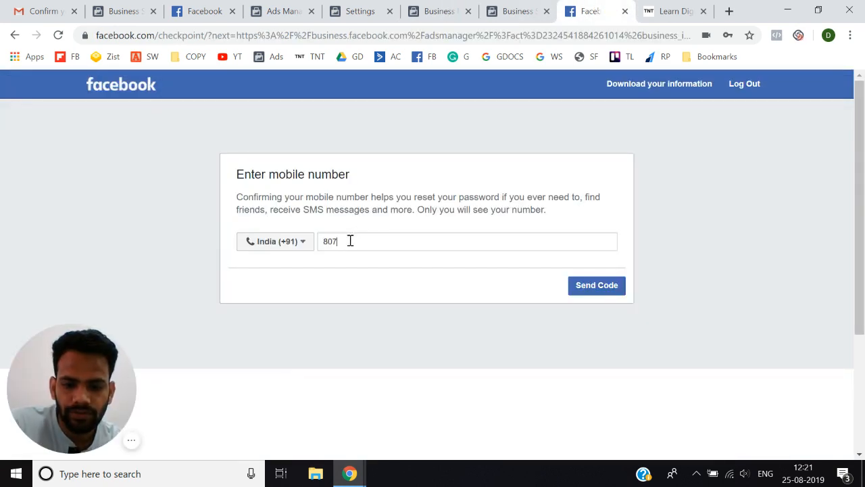
- Enter the business's mobile number with the India country code, checking it against the website, and request the login code
click(669, 8)
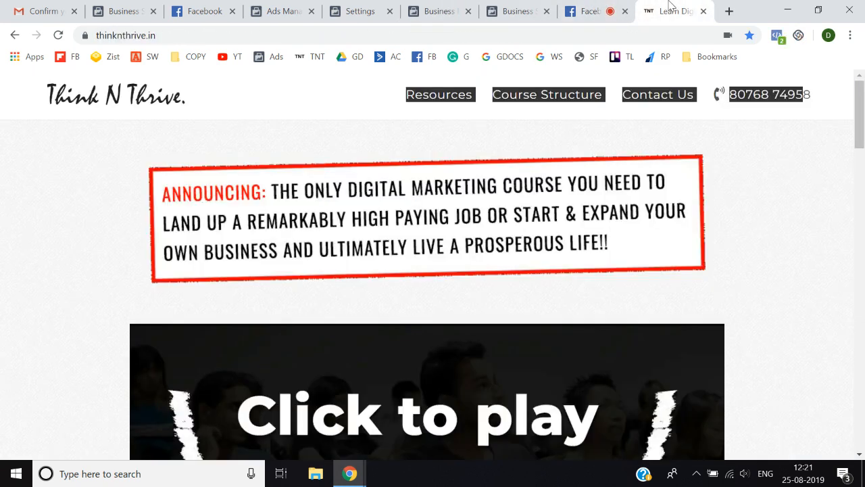
click(604, 9)
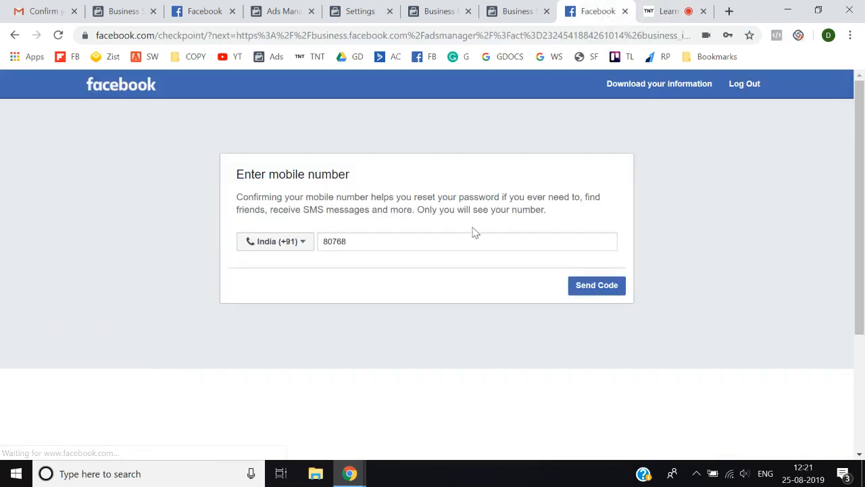
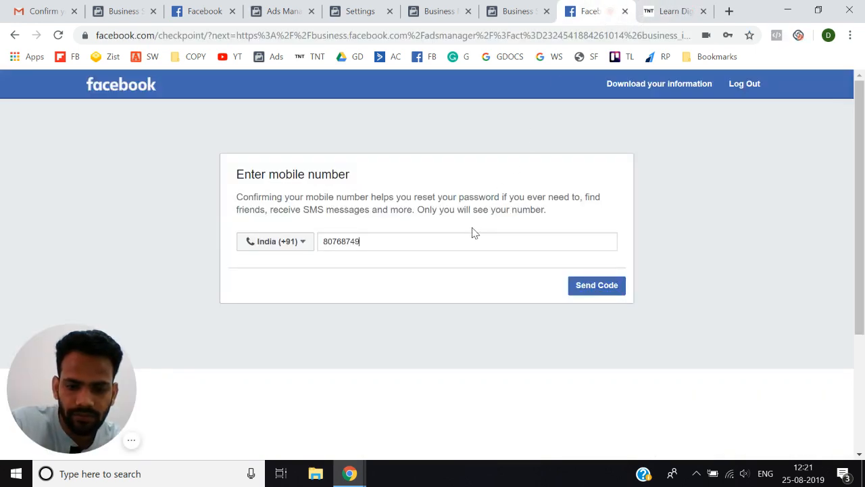
click(597, 287)
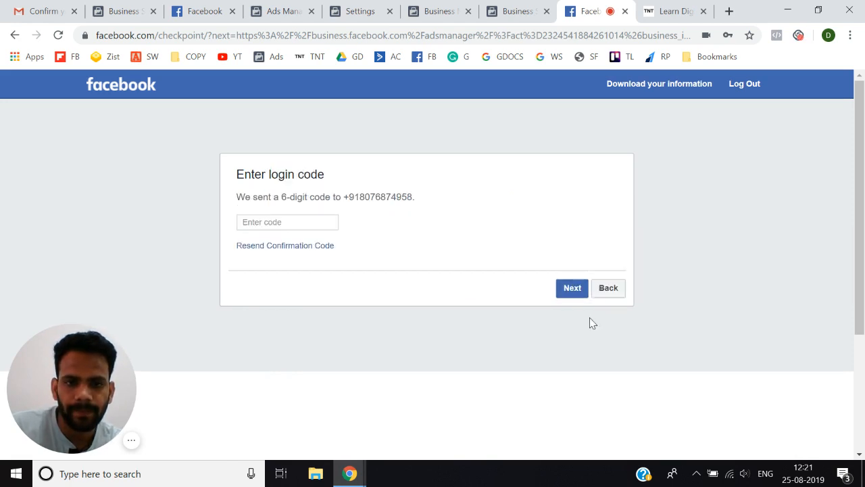
- Submit the 6-digit login code sent to the phone and accept the account-unlocked notice to continue to Ads Manager
click(305, 228)
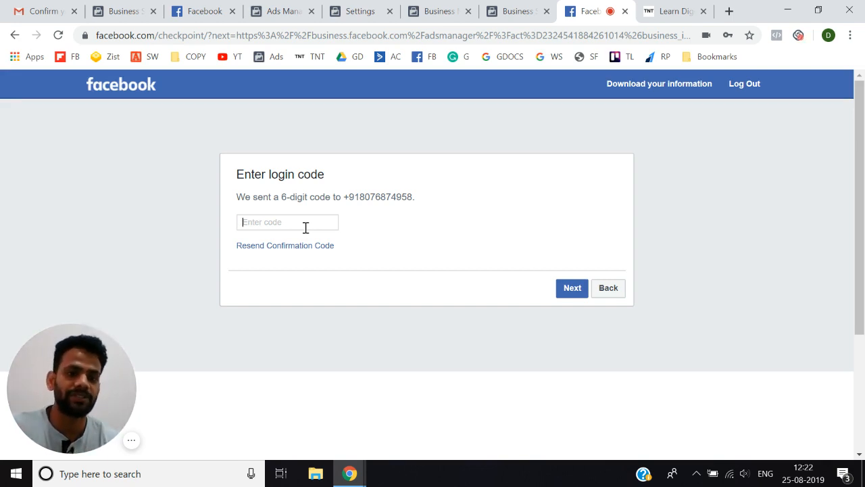
click(306, 228)
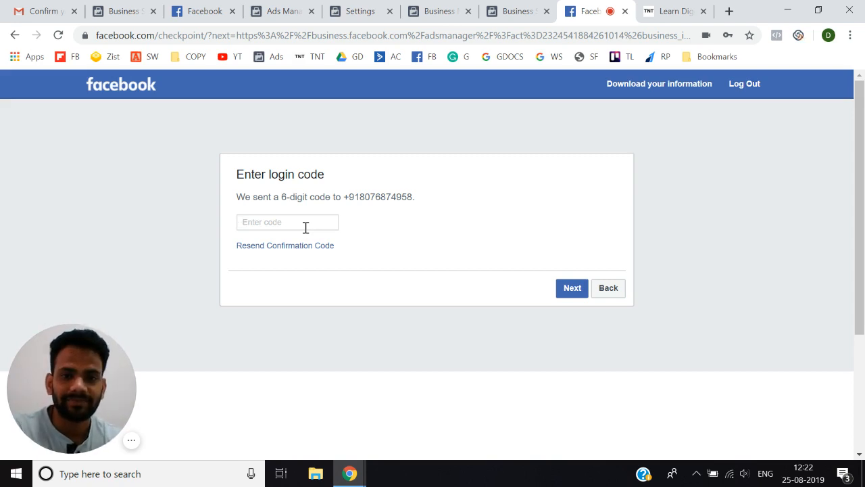
click(656, 8)
click(589, 8)
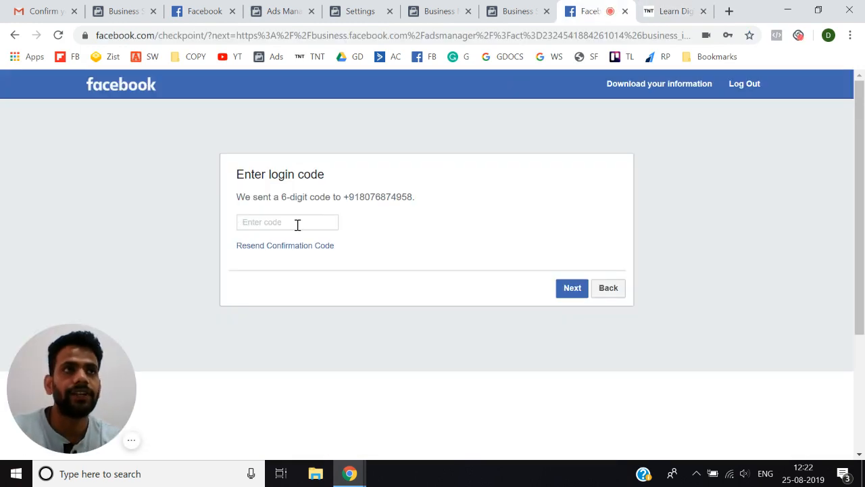
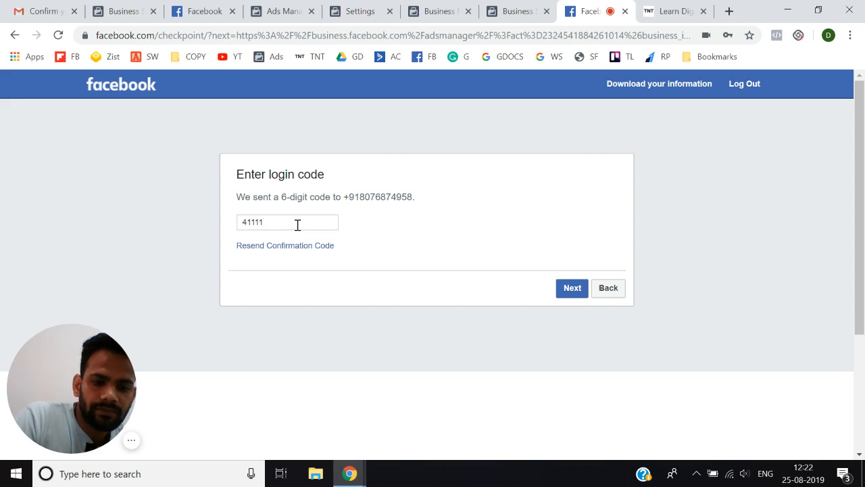
click(576, 294)
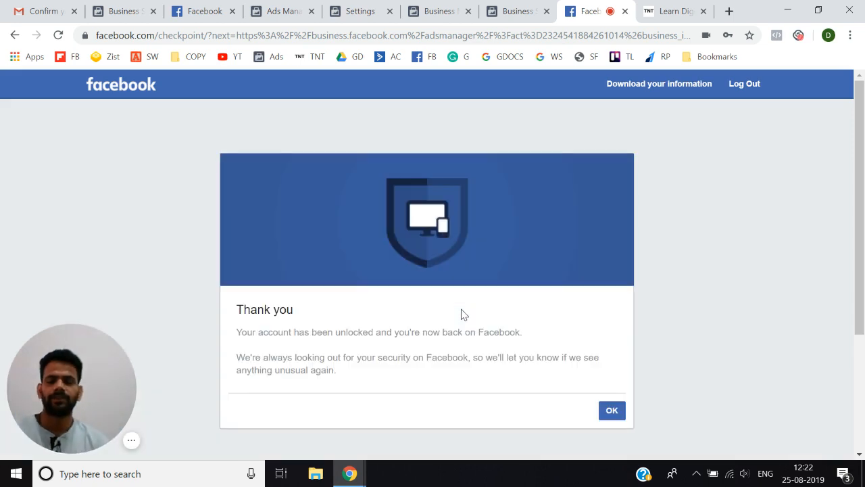
scroll(462, 314, down, 2)
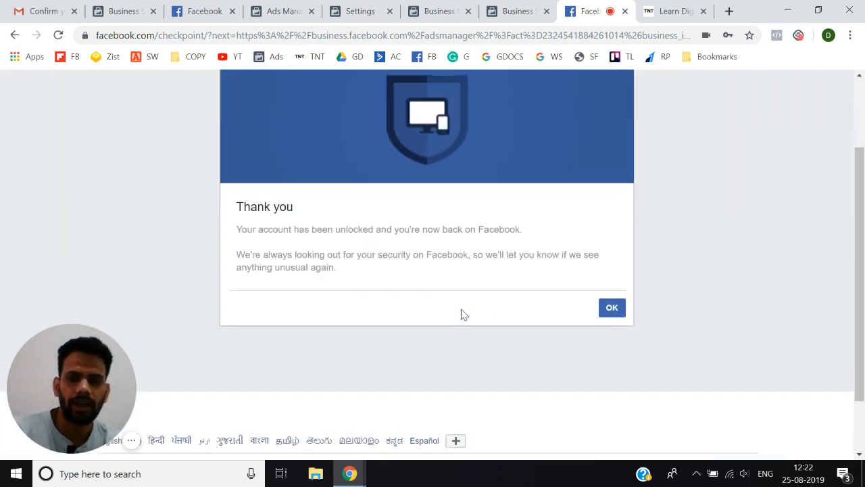
click(607, 314)
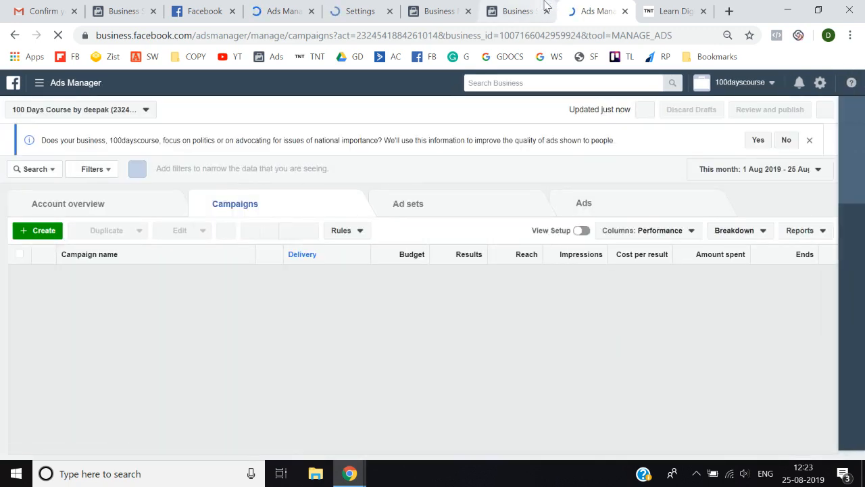
- Reload the Business Manager home page and close the two extra Ads Manager pages
click(517, 11)
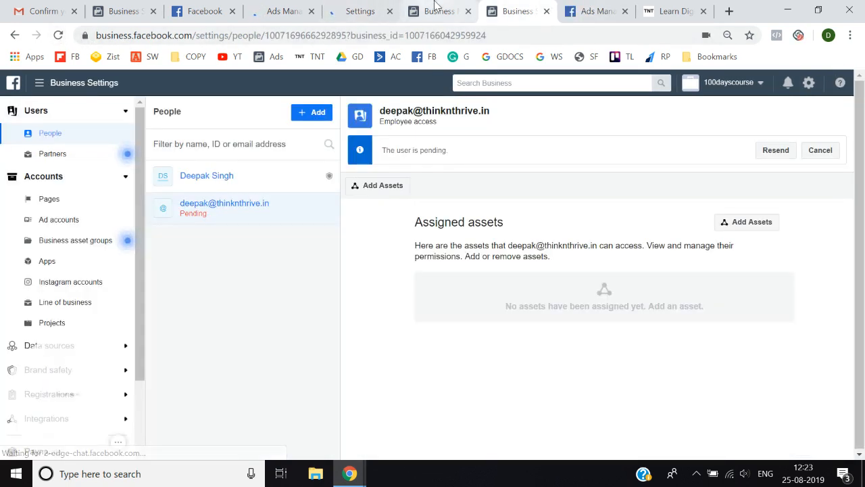
click(433, 6)
click(54, 35)
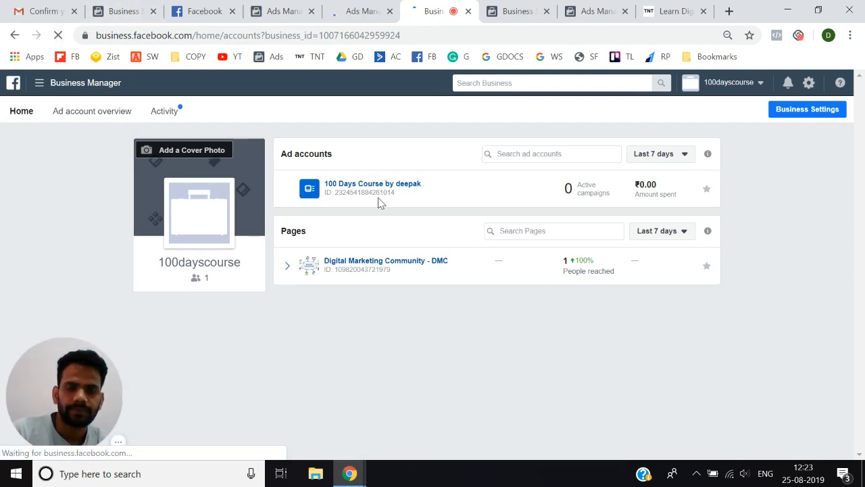
click(312, 11)
click(312, 10)
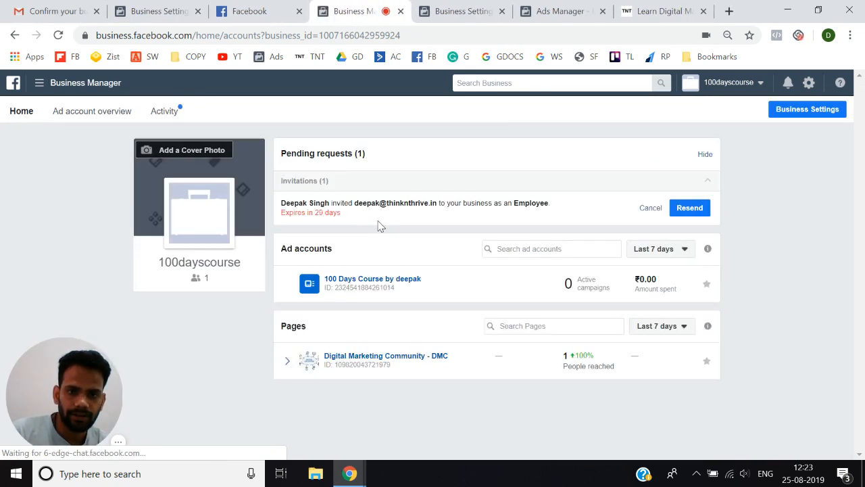
- Open the 100 Days Course ad account in Ads Manager and go through its billing page to the payment settings
click(375, 279)
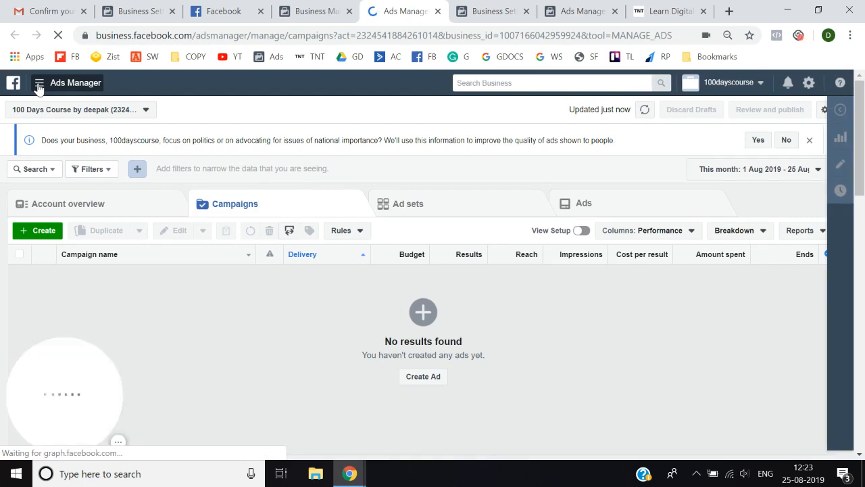
click(38, 85)
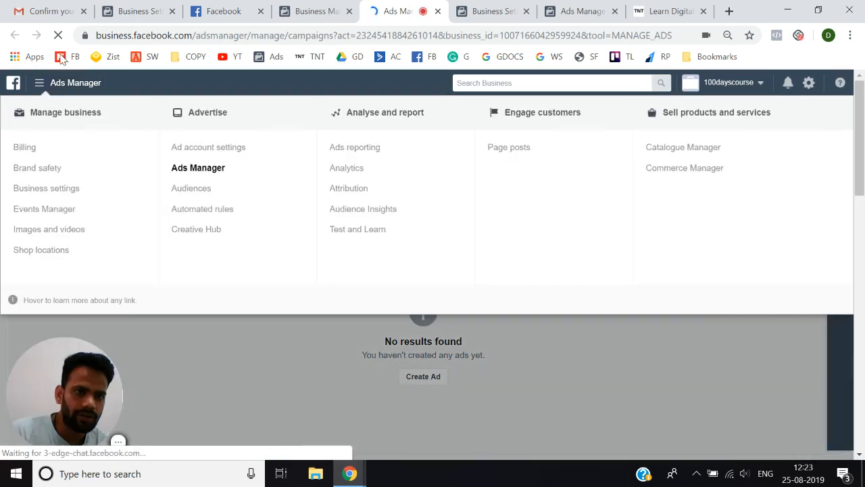
click(25, 149)
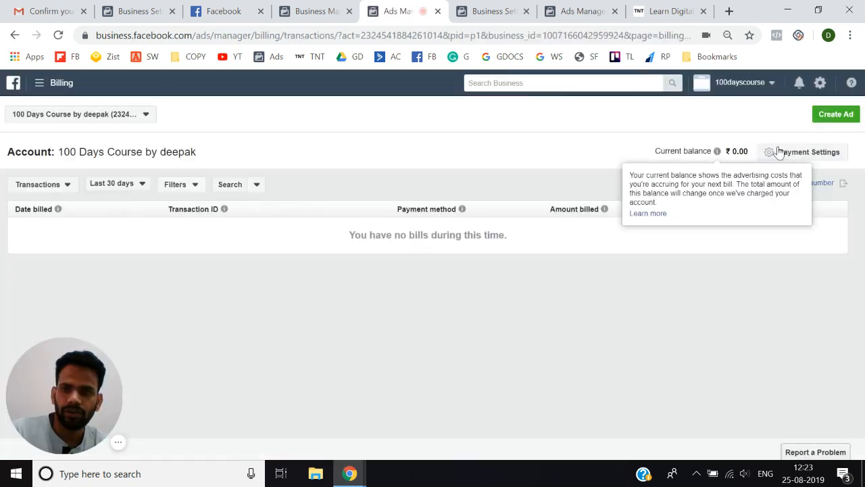
click(811, 157)
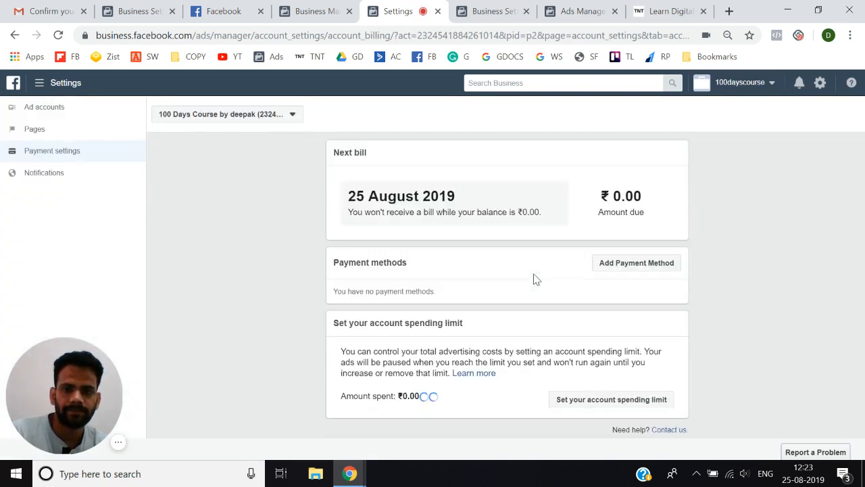
- Start adding a payment method, submit the ad account information with Delhi as state of residence, and close the card form without entering card details
click(624, 268)
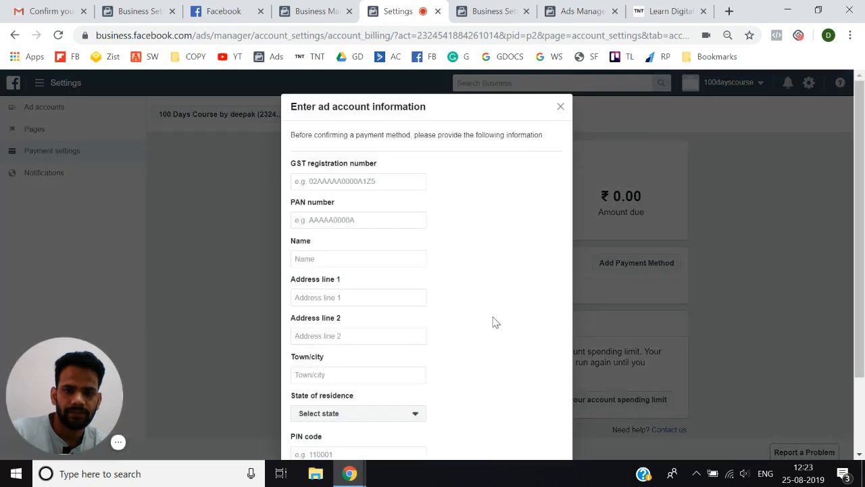
scroll(493, 322, down, 2)
click(398, 325)
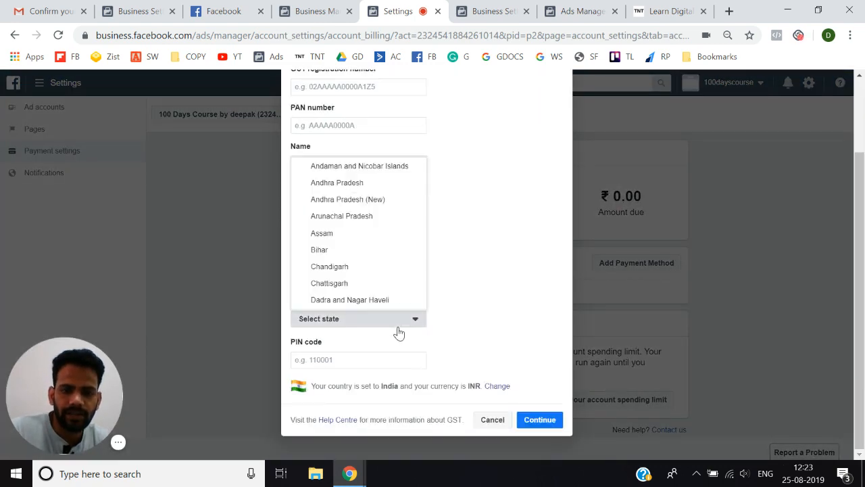
scroll(345, 276, down, 2)
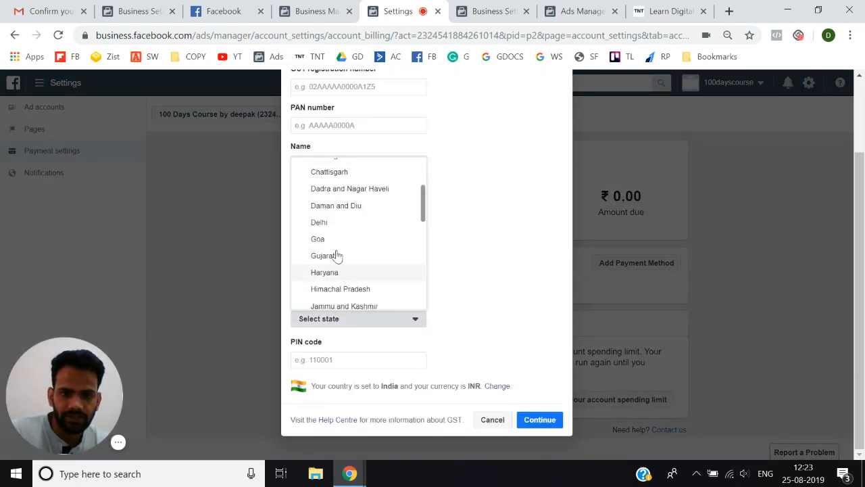
click(330, 228)
click(544, 419)
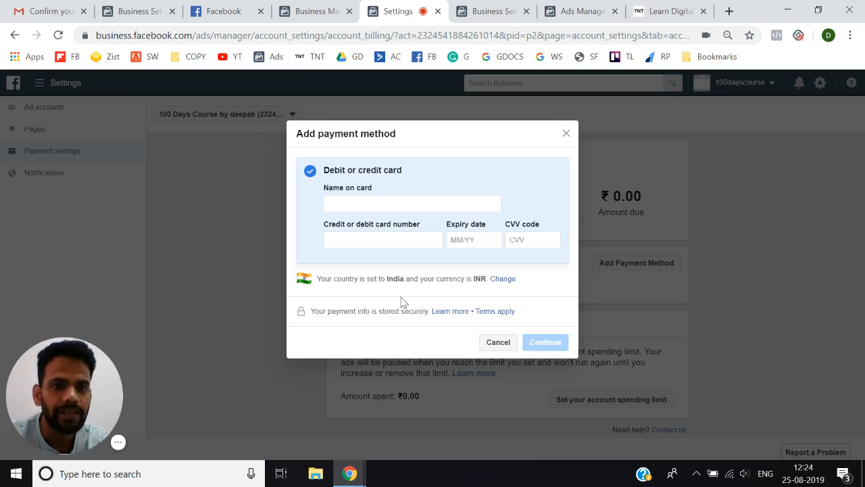
click(567, 135)
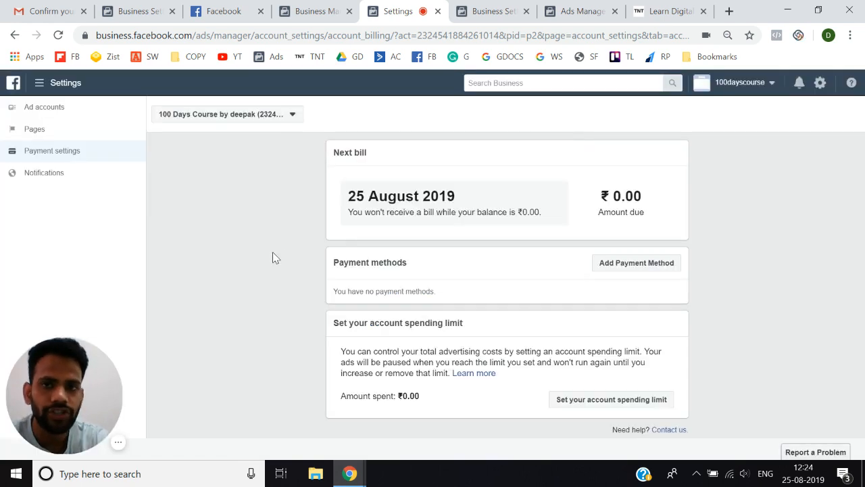
- View the new credit card form in the Payments section of Business Settings, refreshing the page when required, and return to the Business Manager home page
click(504, 8)
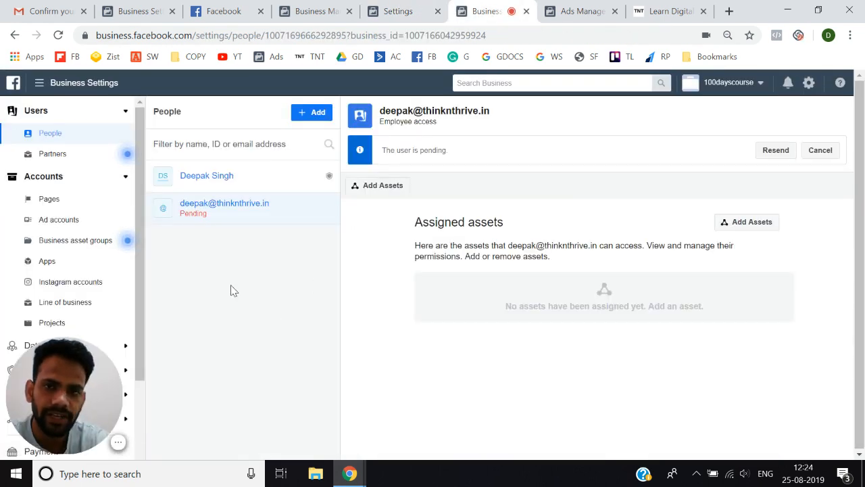
scroll(87, 280, down, 3)
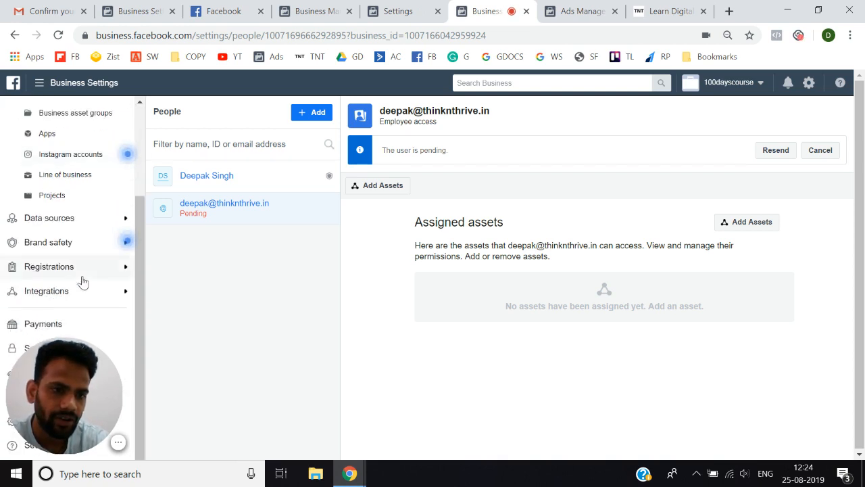
click(65, 317)
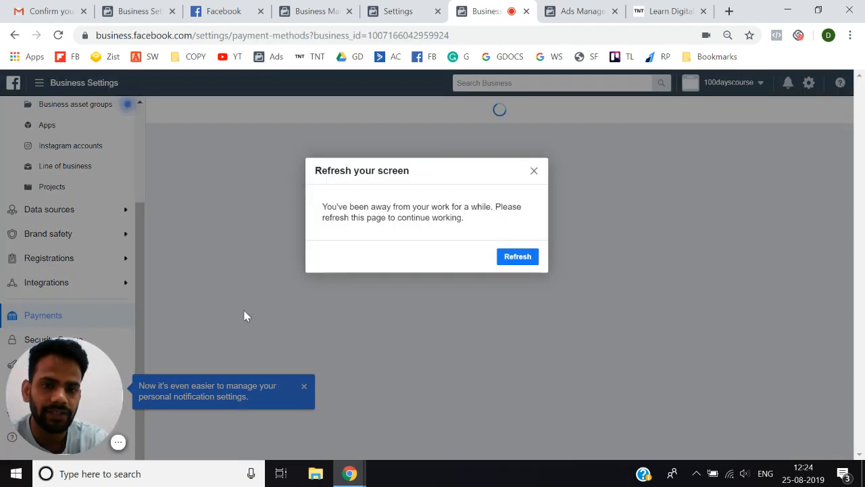
click(519, 258)
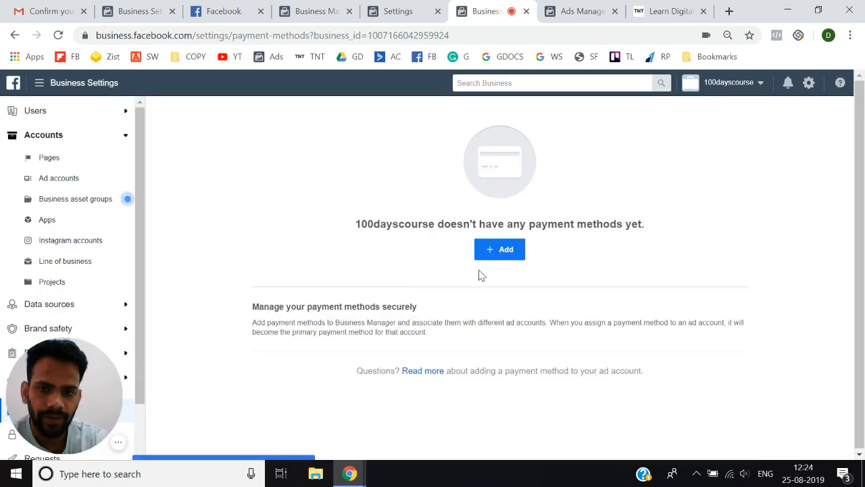
click(498, 259)
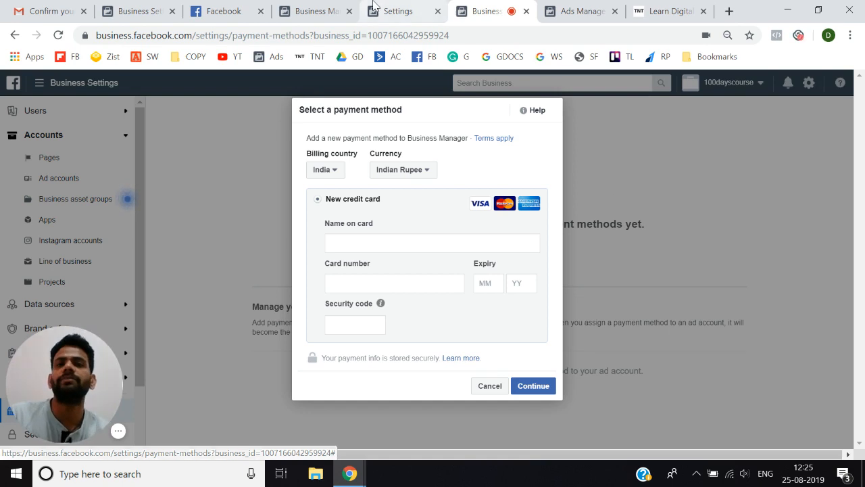
click(322, 8)
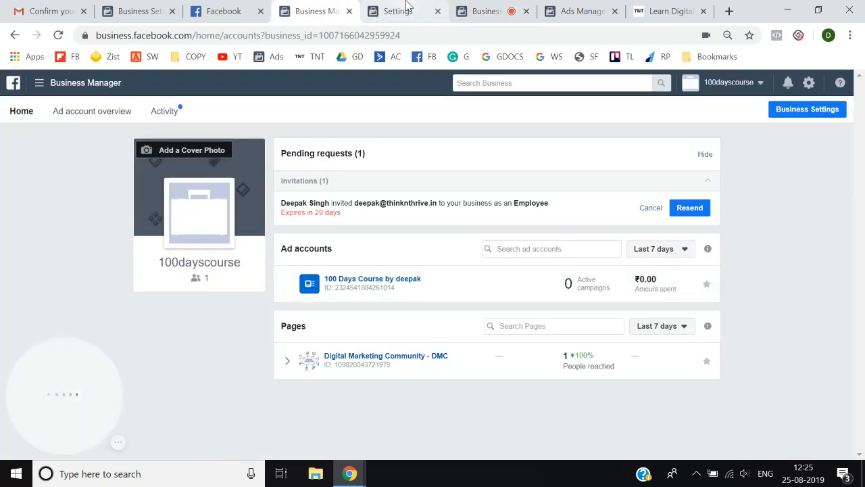